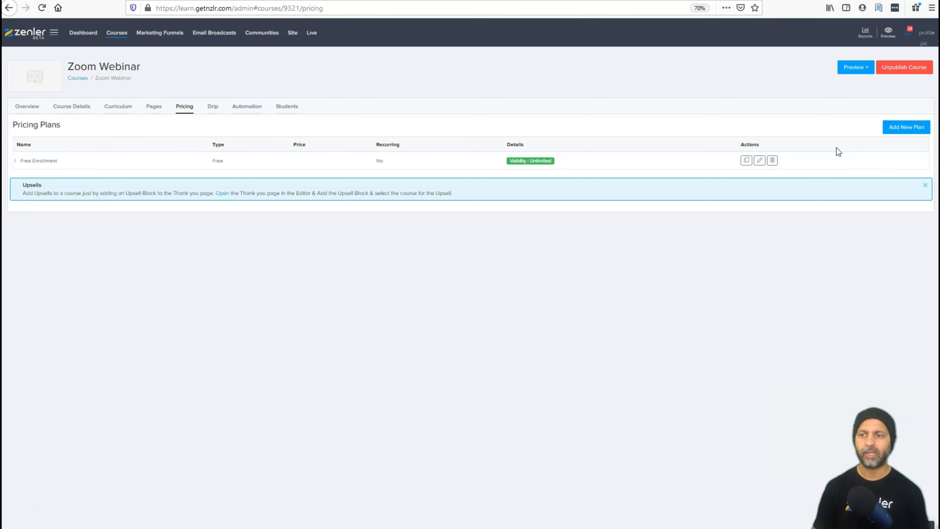
Delete the Free Enrollment pricing plan and start a new one-time purchase plan for the course
{"action": "left_click", "coordinate": [770, 161]}
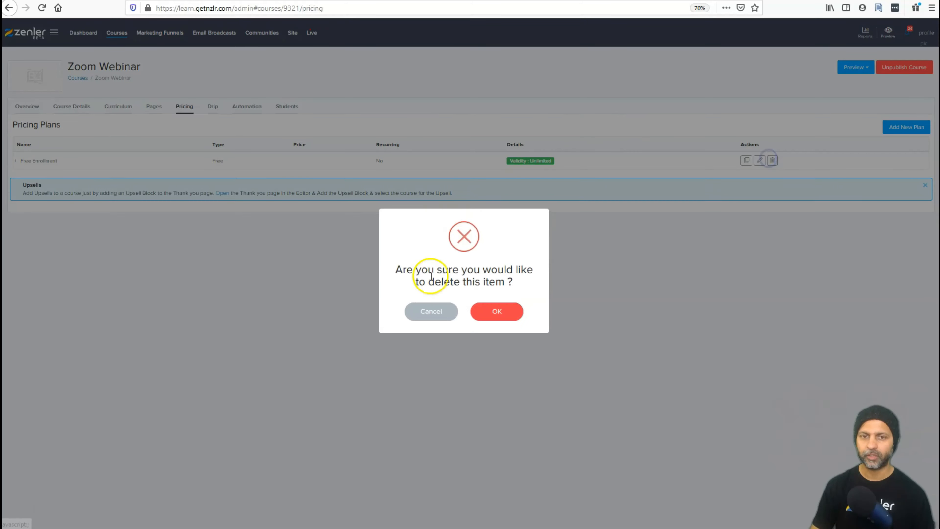
{"action": "left_click", "coordinate": [513, 310]}
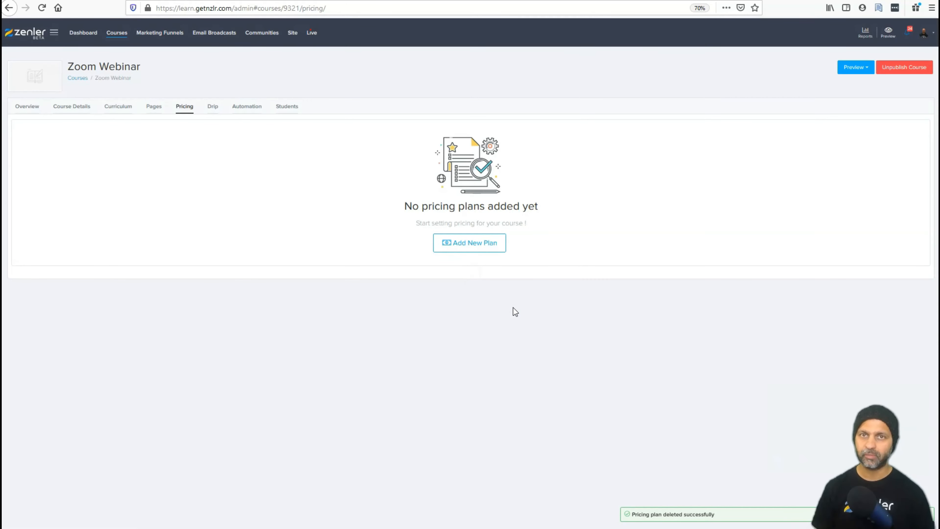
{"action": "left_click", "coordinate": [480, 245]}
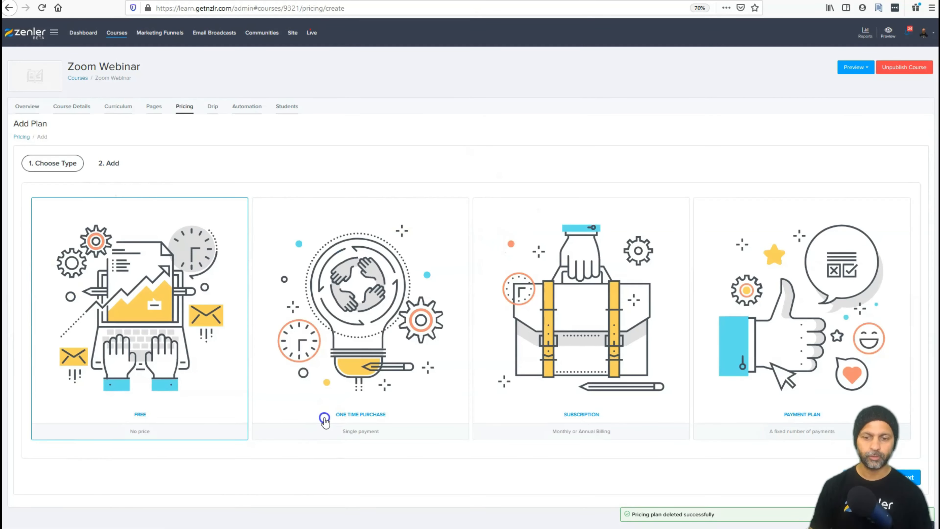
{"action": "left_click", "coordinate": [323, 417]}
{"action": "left_click", "coordinate": [904, 477]}
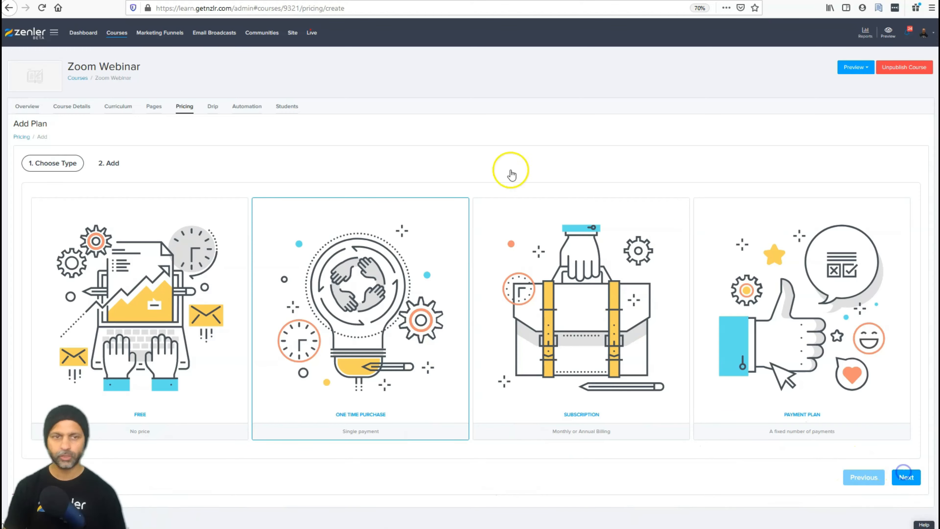
Set the one-time plan's price to 197 USD and name it Best Value
{"action": "left_click", "coordinate": [347, 217]}
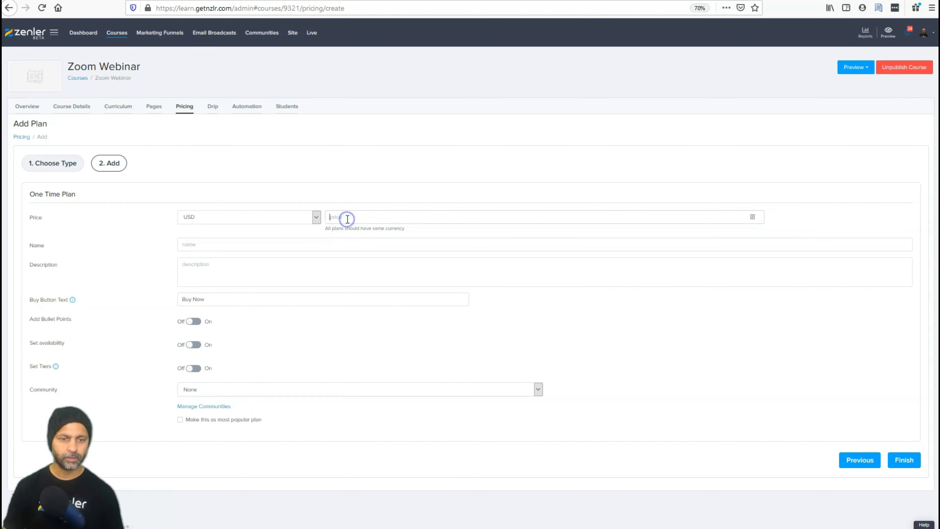
{"action": "type", "text": "197"}
{"action": "key", "text": "Tab"}
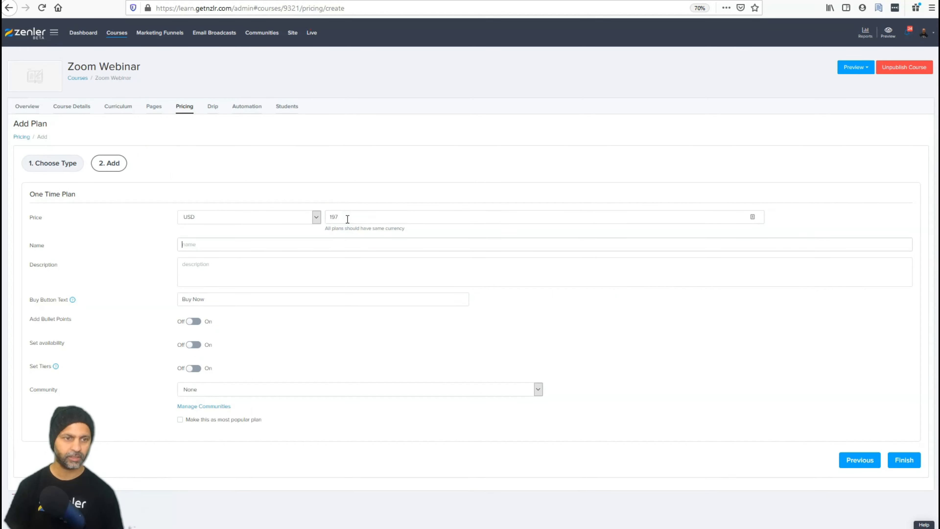
{"action": "type", "text": "Best Value"}
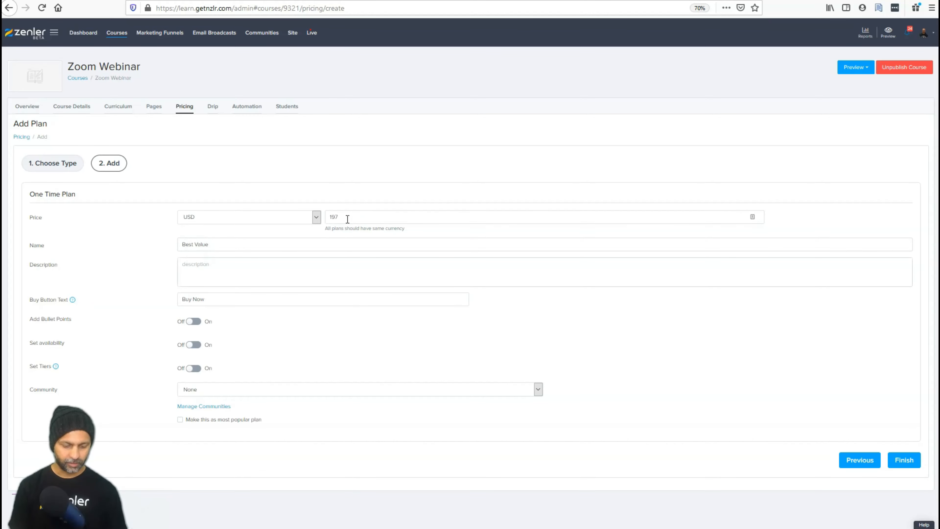
Enter a Lorem ipsum description and add bullet points titled "You'll get": Lifetime Access, All Updates, 1:1 Session, Weekly Zooms
{"action": "key", "text": "Tab"}
{"action": "type", "text": "Lore"}
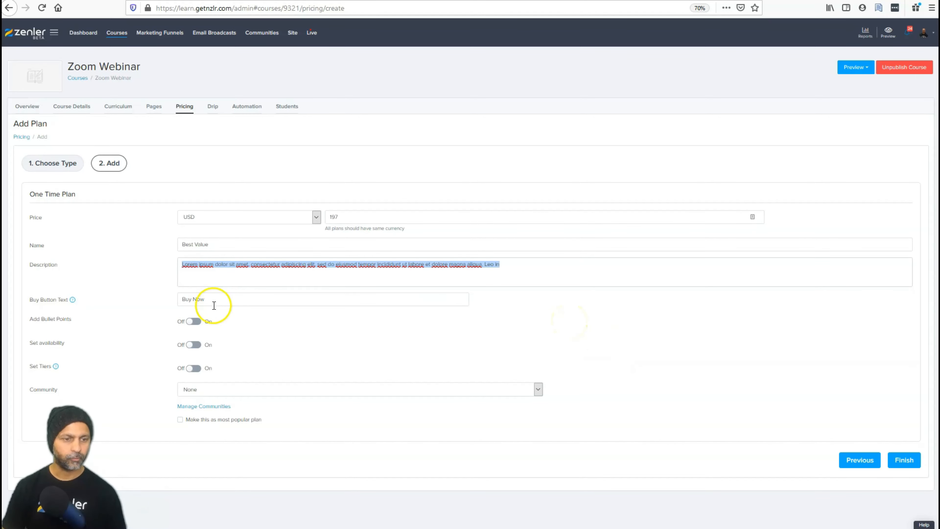
{"action": "left_click", "coordinate": [193, 321]}
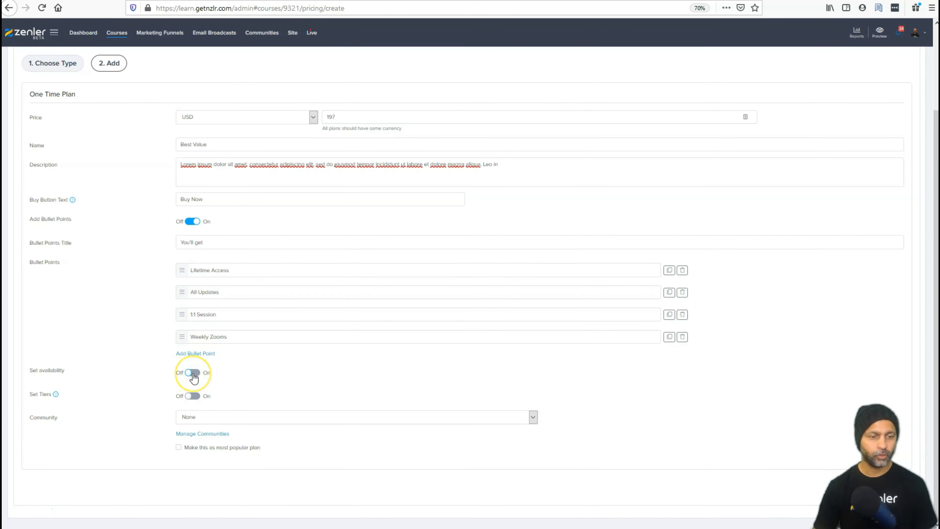
Look at the enrollment date and course validity options of the plan's availability setting, leaving availability off
{"action": "left_click", "coordinate": [193, 373]}
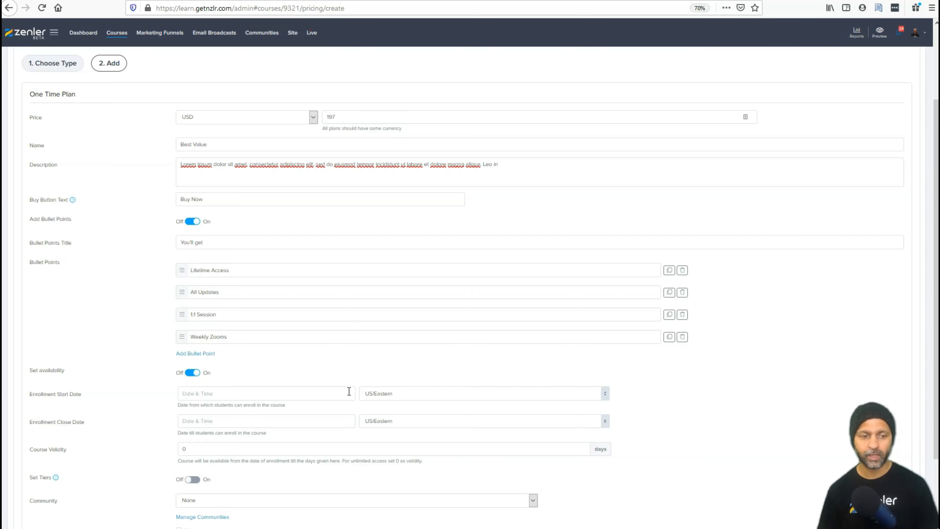
{"action": "left_click", "coordinate": [190, 373]}
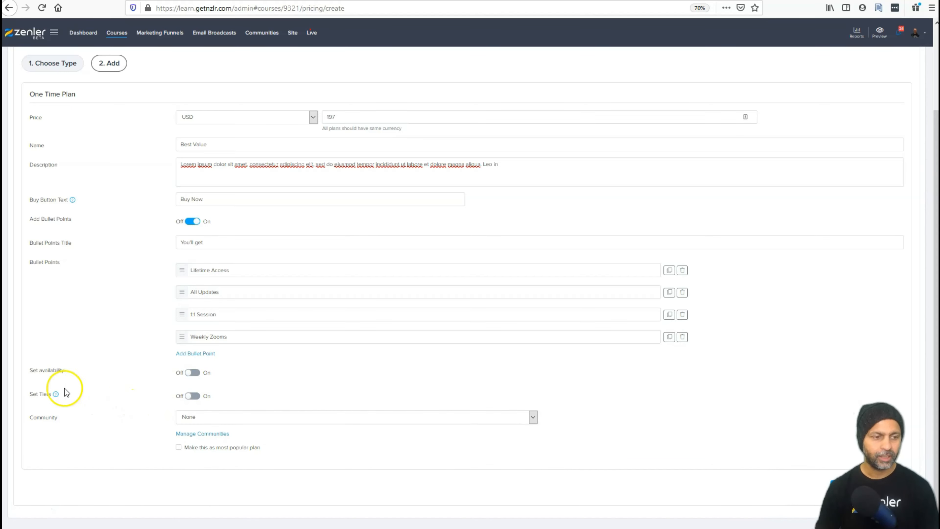
Try tiers on the plan by selecting Webinar Instructions without its Zoom Live Class lesson, and turn tiers back off
{"action": "left_click", "coordinate": [190, 396]}
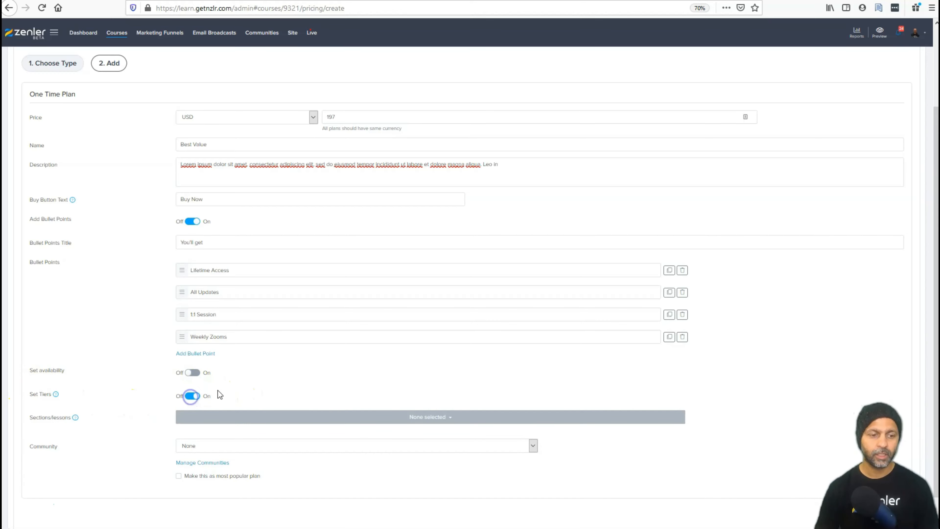
{"action": "scroll", "coordinate": [407, 391], "scroll_direction": "down", "scroll_amount": 1}
{"action": "left_click", "coordinate": [452, 393]}
{"action": "scroll", "coordinate": [458, 386], "scroll_direction": "down", "scroll_amount": 4}
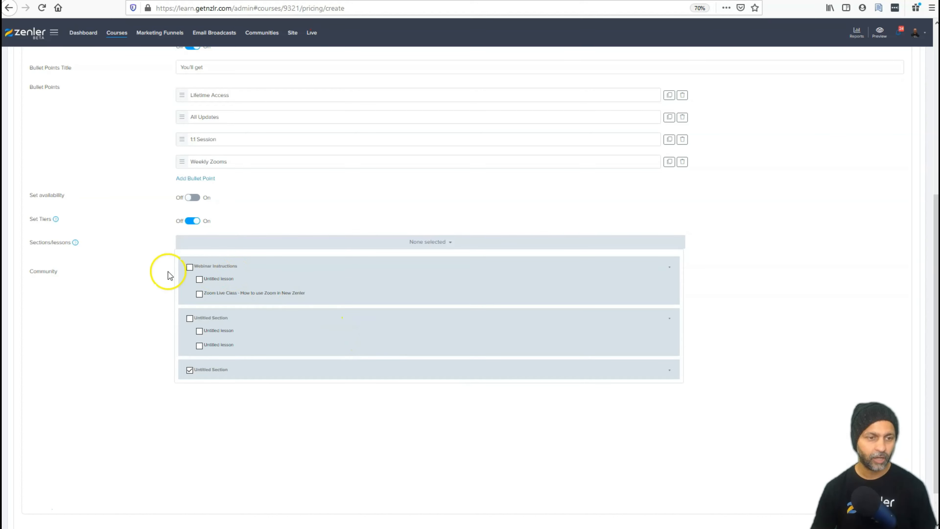
{"action": "left_click", "coordinate": [190, 268]}
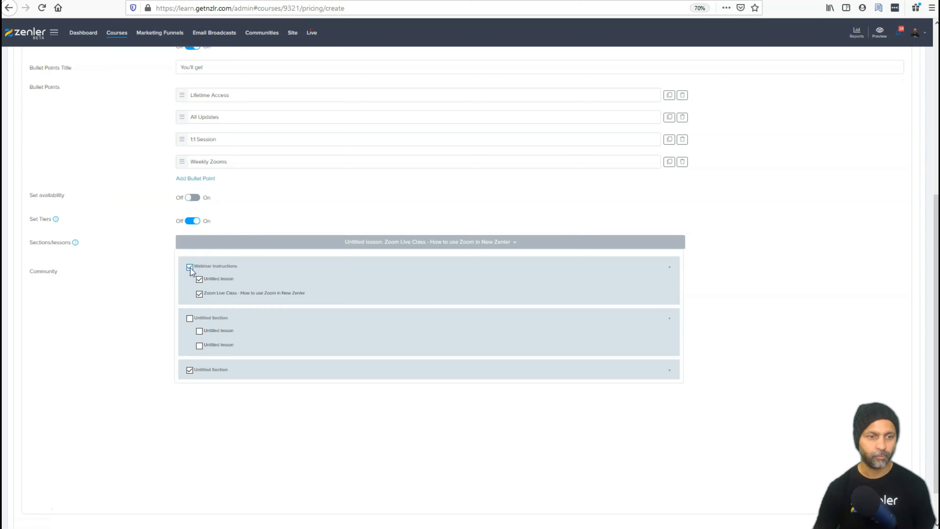
{"action": "left_click", "coordinate": [200, 295]}
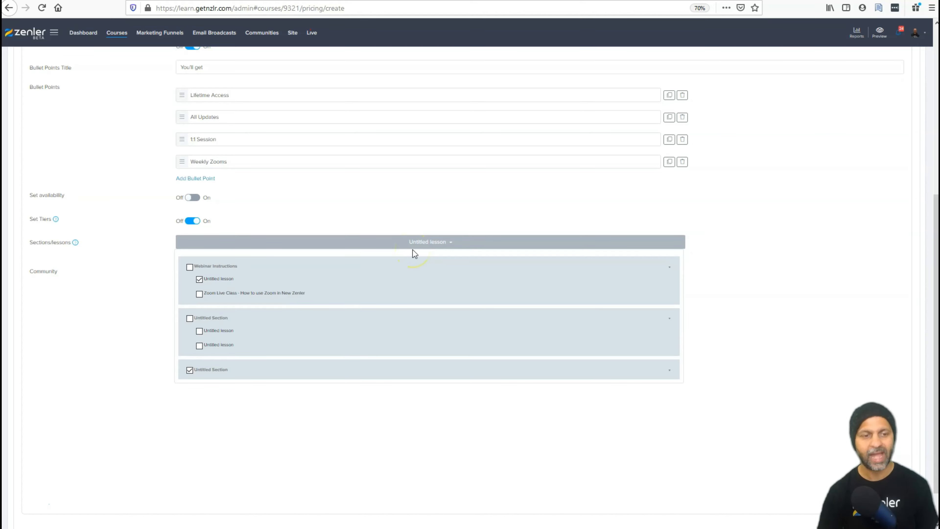
{"action": "left_click", "coordinate": [193, 222]}
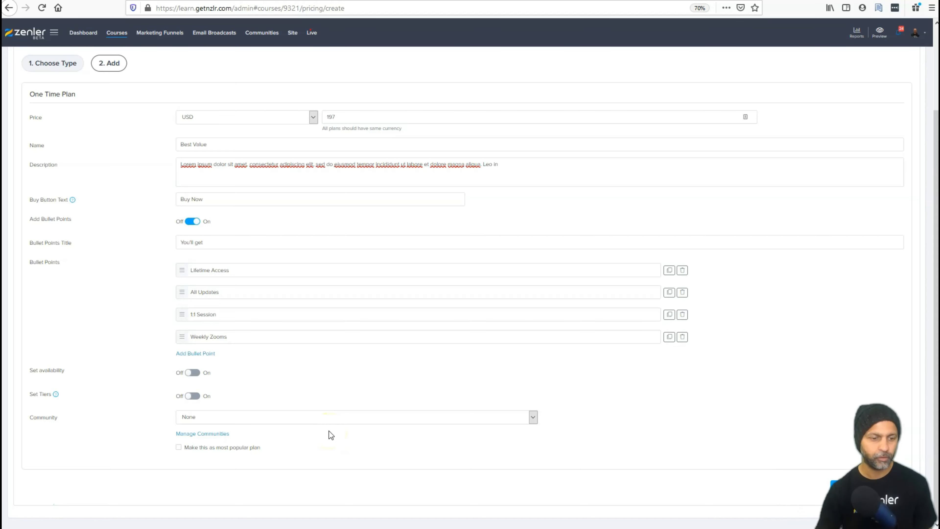
Mark the Best Value plan as the most popular plan and save it
{"action": "left_click", "coordinate": [183, 447]}
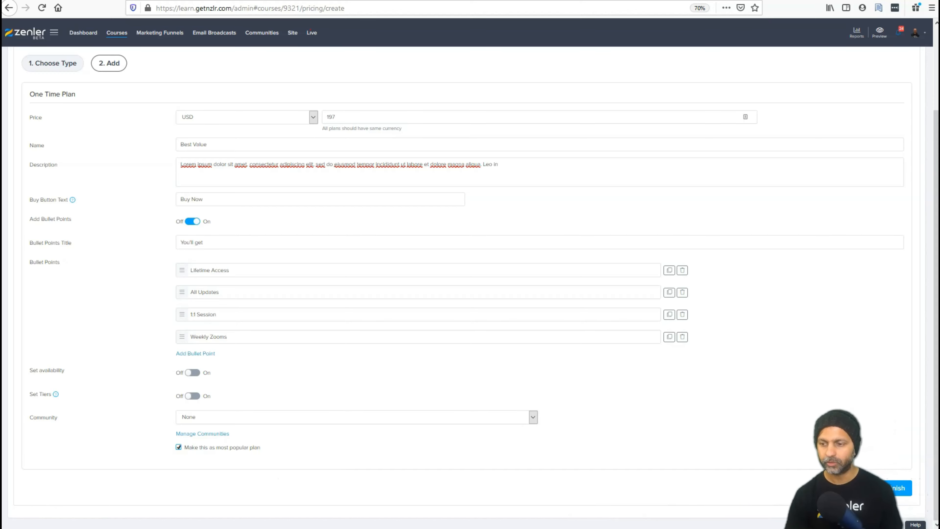
{"action": "left_click", "coordinate": [909, 488]}
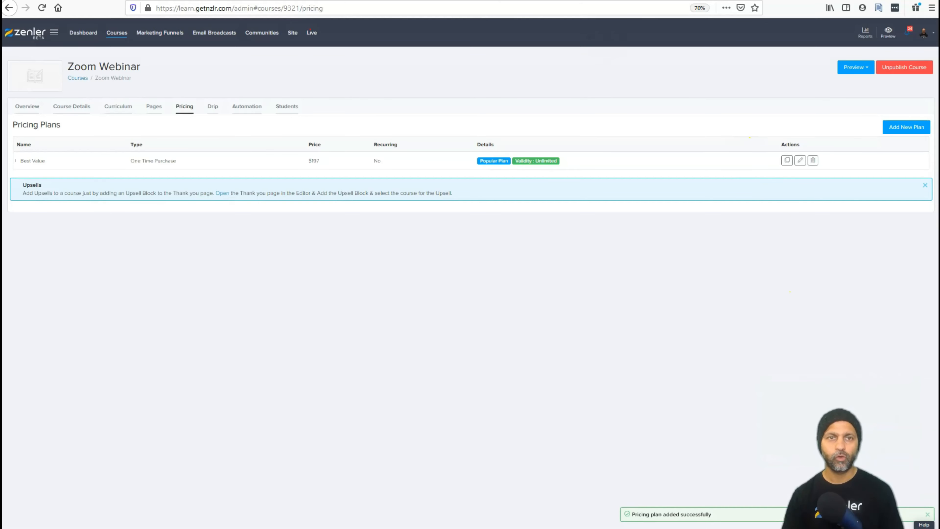
Preview the course's sales page and check how the Best Value plan appears in the Course Pricing section
{"action": "left_click", "coordinate": [155, 111]}
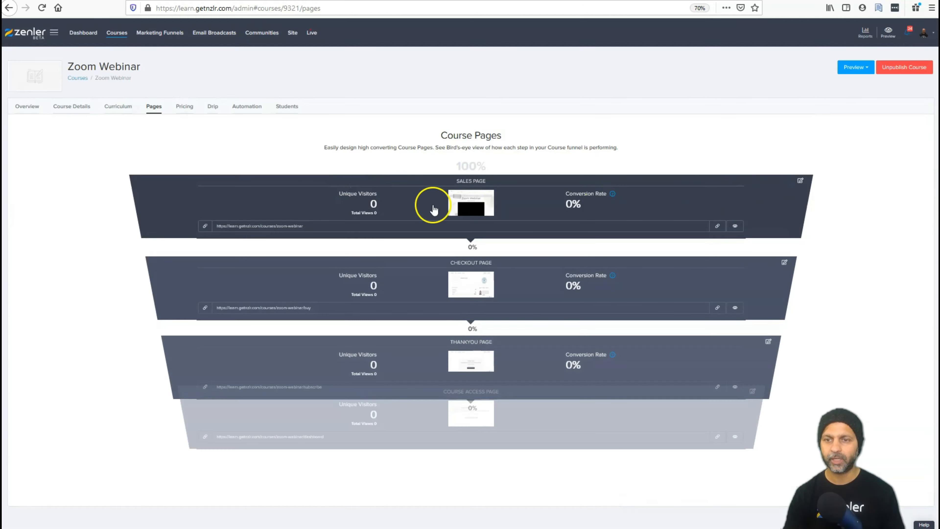
{"action": "left_click", "coordinate": [735, 226]}
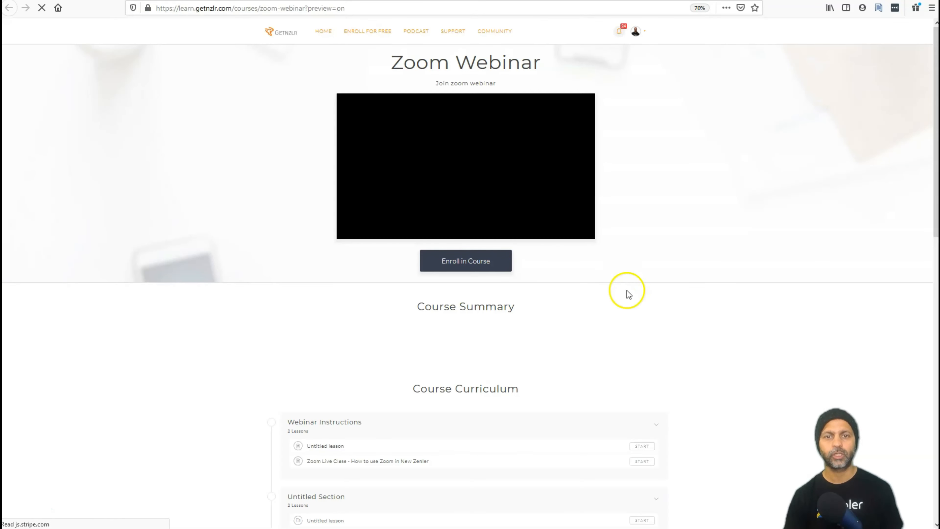
{"action": "scroll", "coordinate": [626, 288], "scroll_direction": "down", "scroll_amount": 10}
{"action": "scroll", "coordinate": [626, 284], "scroll_direction": "down", "scroll_amount": 7}
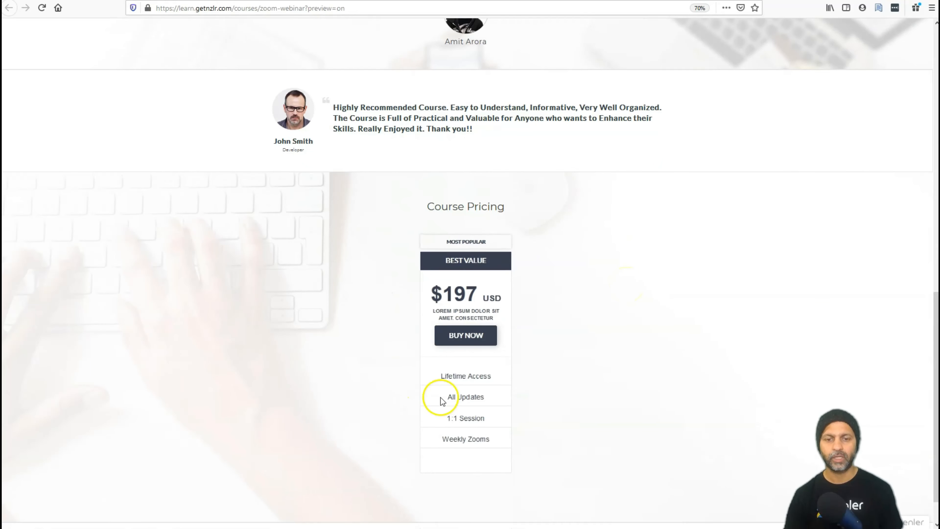
{"action": "left_click_drag", "start_coordinate": [492, 238], "coordinate": [449, 232]}
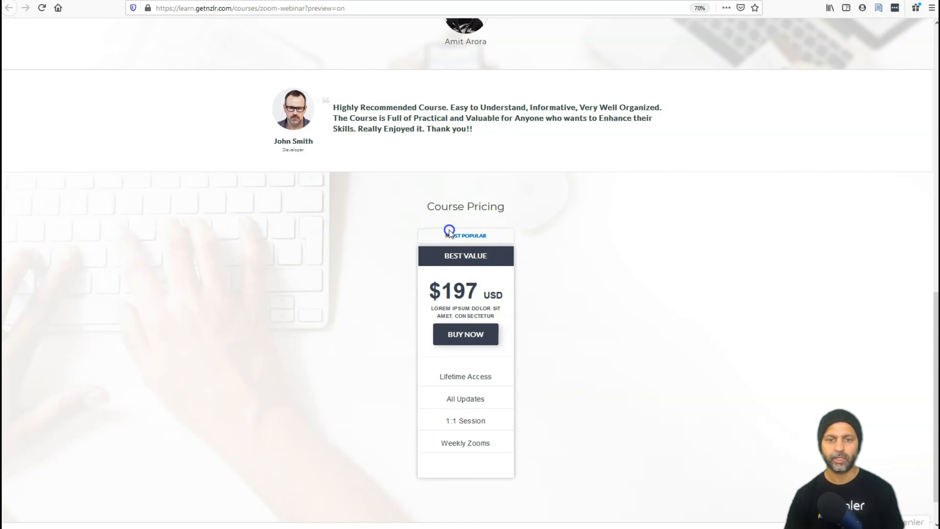
{"action": "key", "text": "ctrl+shift+Tab"}
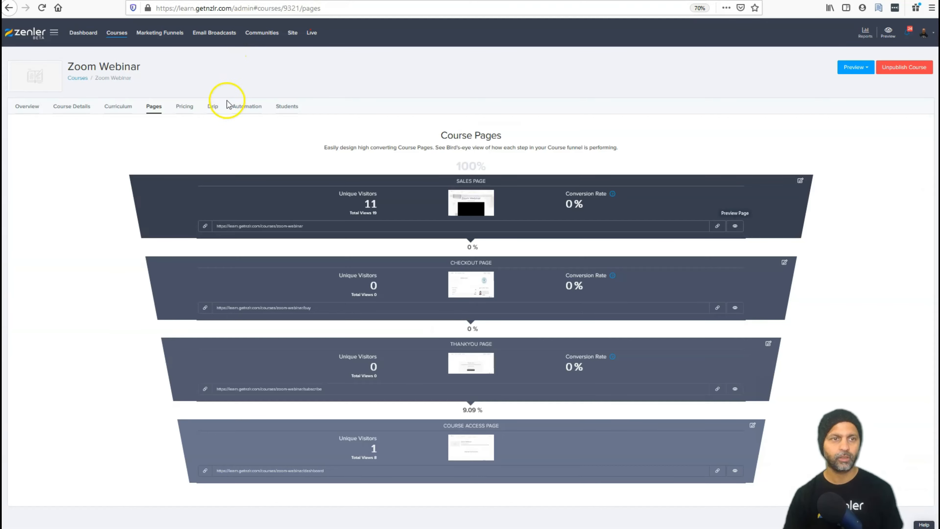
Edit the Best Value plan to remove its most popular marking and save the update
{"action": "left_click", "coordinate": [185, 106]}
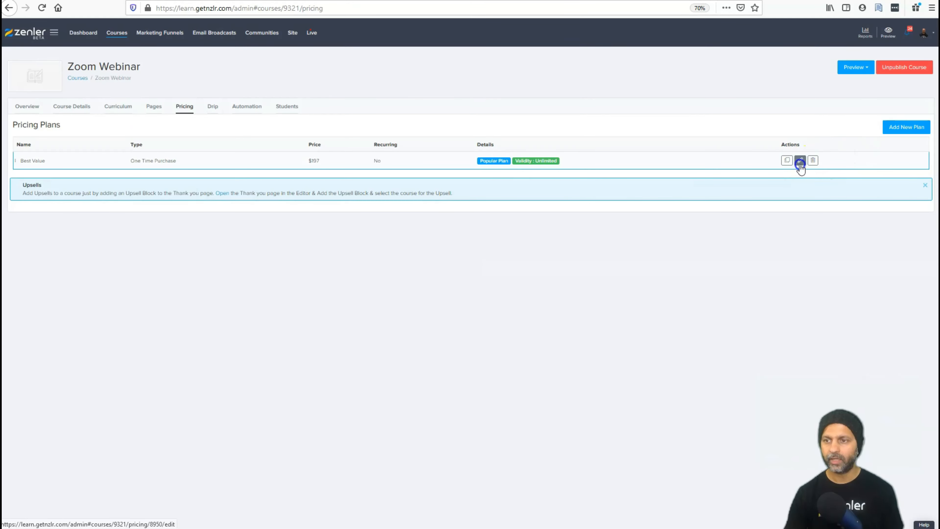
{"action": "left_click", "coordinate": [800, 160]}
{"action": "scroll", "coordinate": [229, 472], "scroll_direction": "down", "scroll_amount": 2}
{"action": "left_click", "coordinate": [227, 466]}
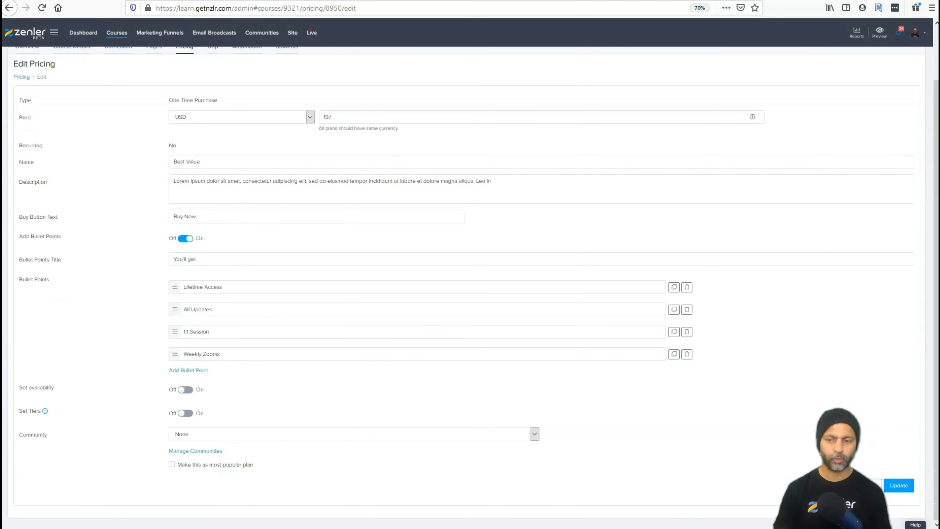
{"action": "left_click", "coordinate": [910, 483]}
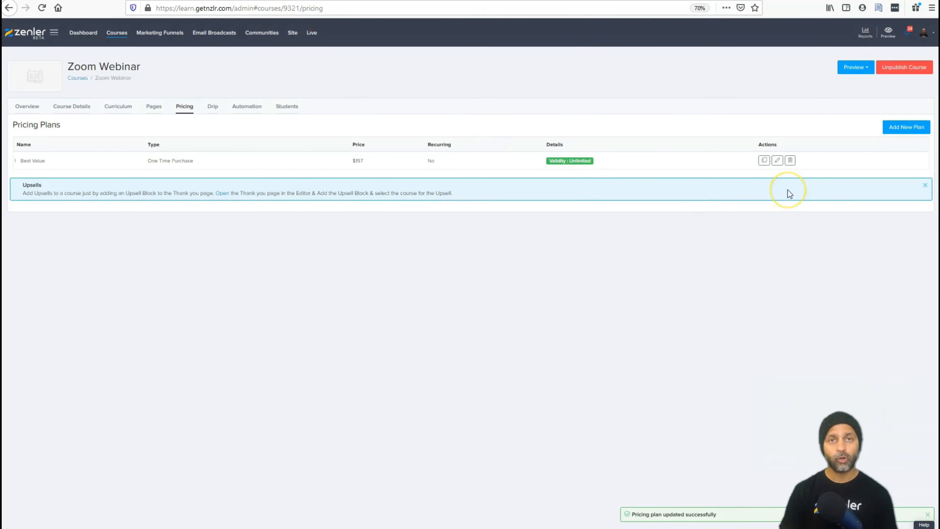
Start a new payment plan with an installment amount of 67 USD and 4 monthly installments
{"action": "left_click", "coordinate": [910, 127]}
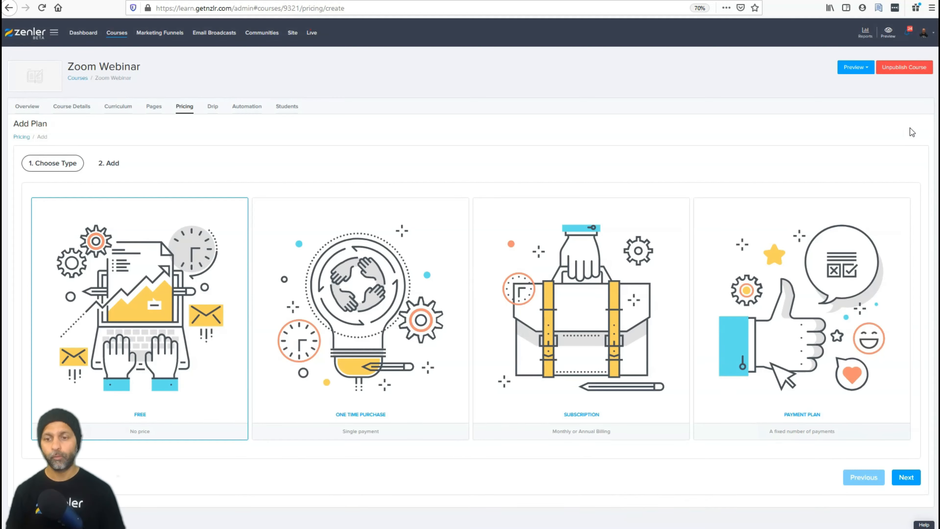
{"action": "left_click", "coordinate": [765, 289]}
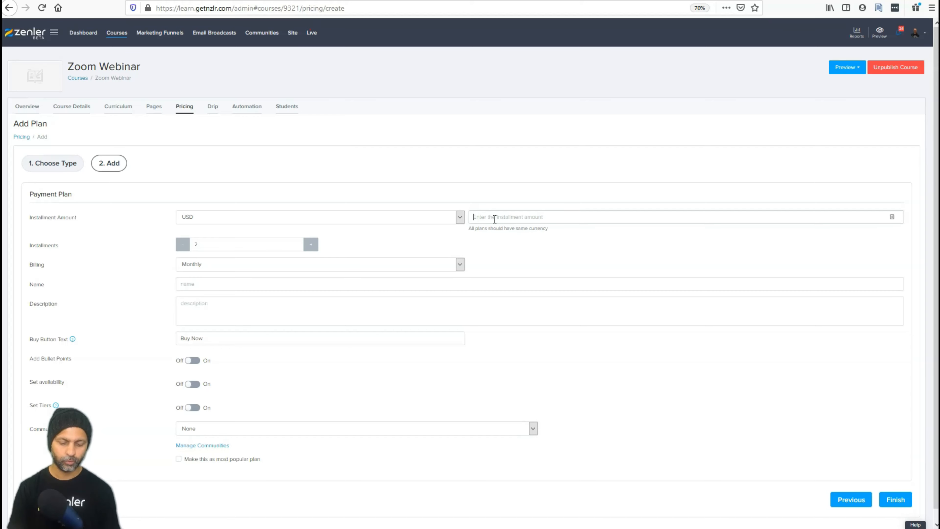
{"action": "type", "text": "67"}
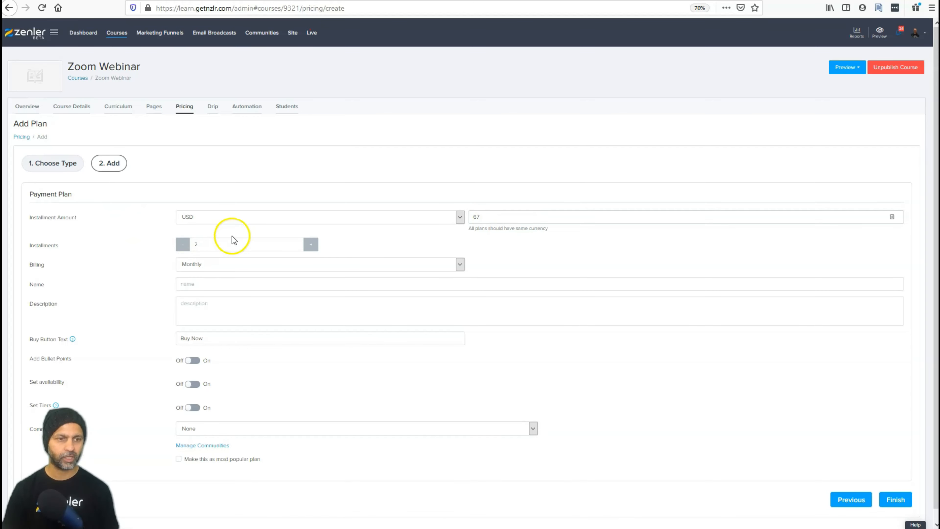
{"action": "left_click", "coordinate": [311, 244]}
{"action": "left_click", "coordinate": [310, 244]}
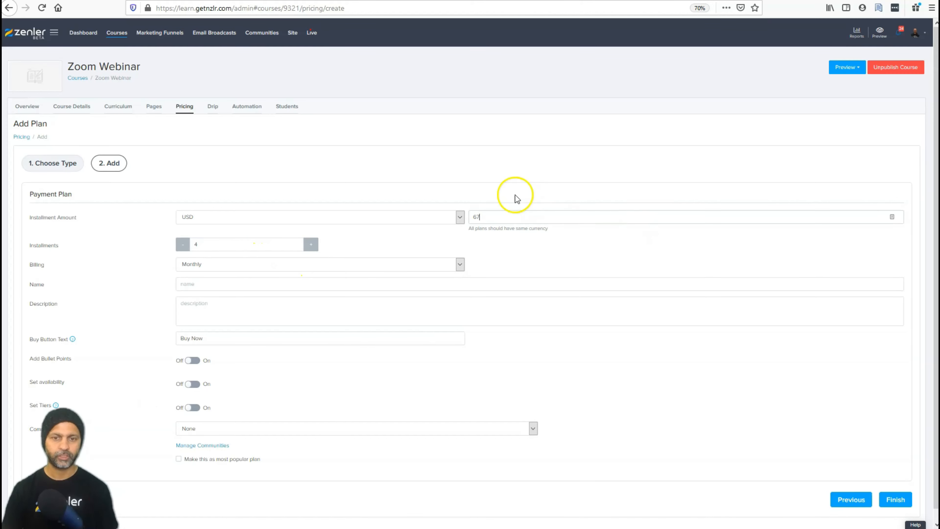
Name the payment plan Flex Pay, enter a Lorem ipsum description, and set the buy button text to Pay Now
{"action": "left_click", "coordinate": [281, 283]}
{"action": "type", "text": "Flex Pay"}
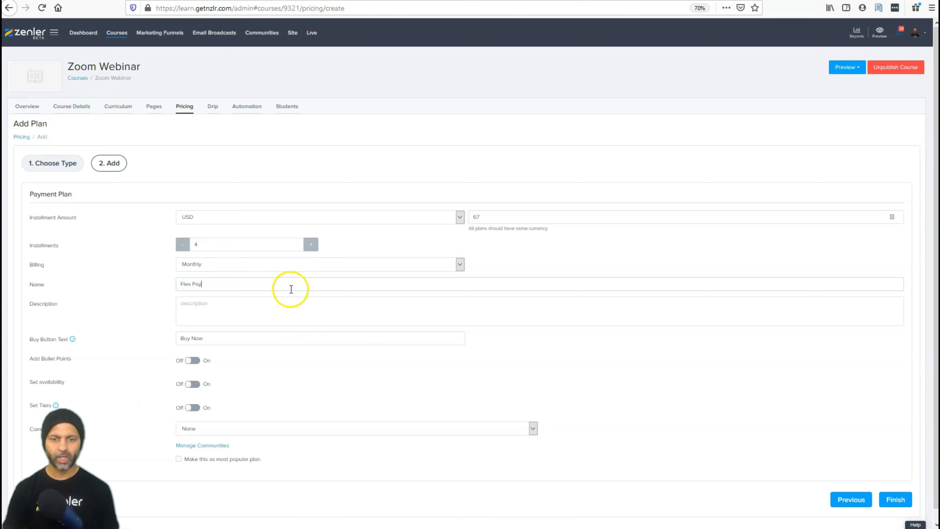
{"action": "left_click", "coordinate": [292, 300]}
{"action": "type", "text": "Lorem ipsum dolor sit amet, consectetur adipiscing elit, sed do eiusmod tempor incididunt ut labore et dolore magna aliqua. Leo in"}
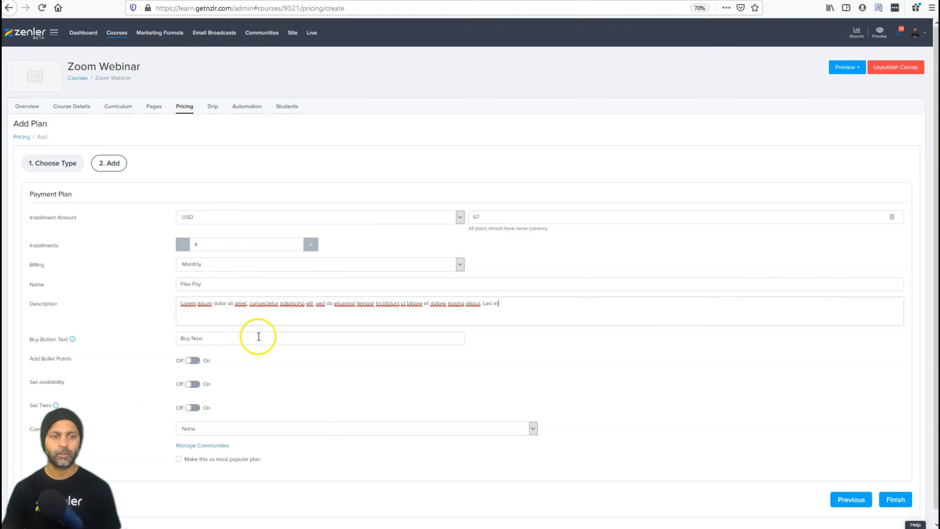
{"action": "left_click", "coordinate": [212, 336]}
{"action": "type", "text": "Pay "}
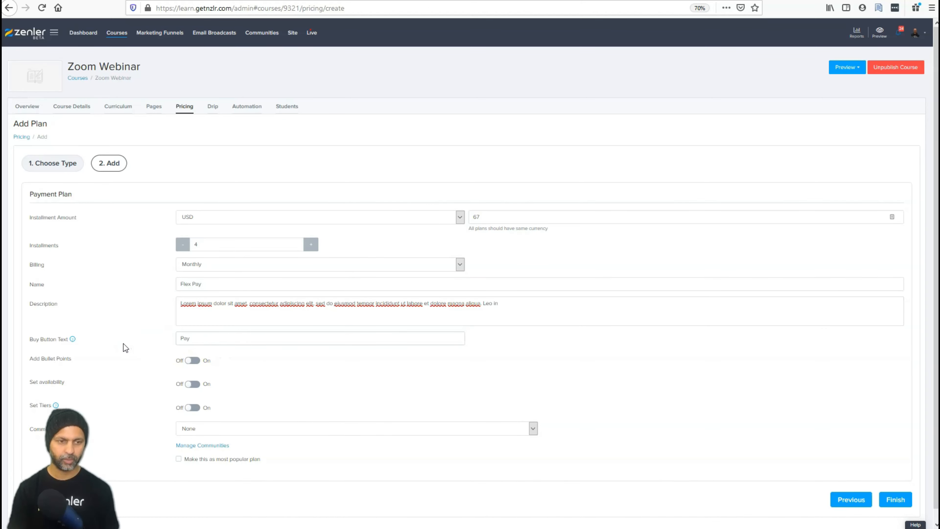
{"action": "type", "text": "Now"}
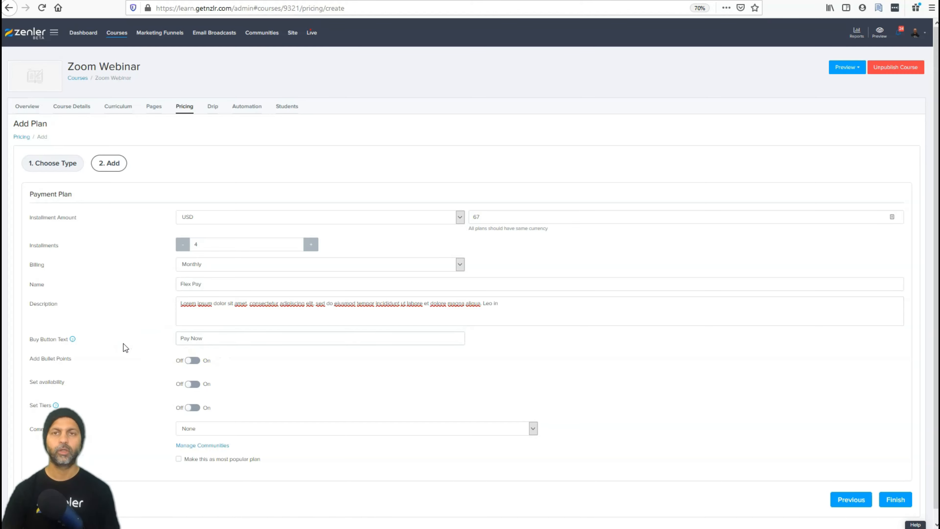
{"action": "left_click", "coordinate": [193, 360]}
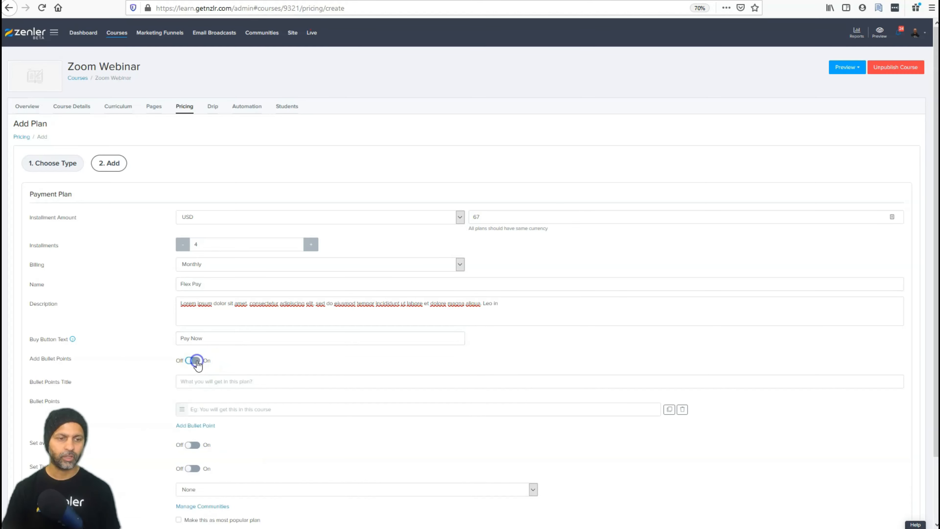
{"action": "left_click", "coordinate": [196, 362]}
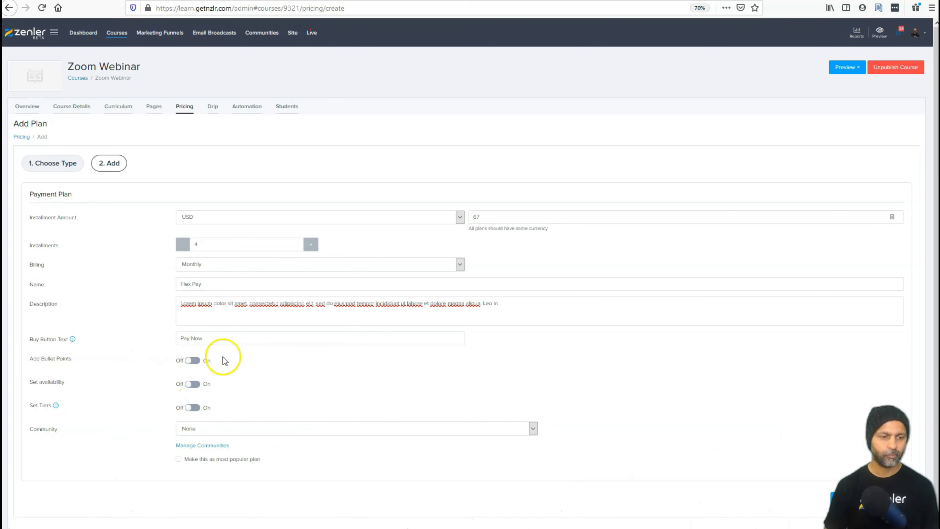
{"action": "scroll", "coordinate": [227, 359], "scroll_direction": "down", "scroll_amount": 1}
{"action": "left_click", "coordinate": [215, 416]}
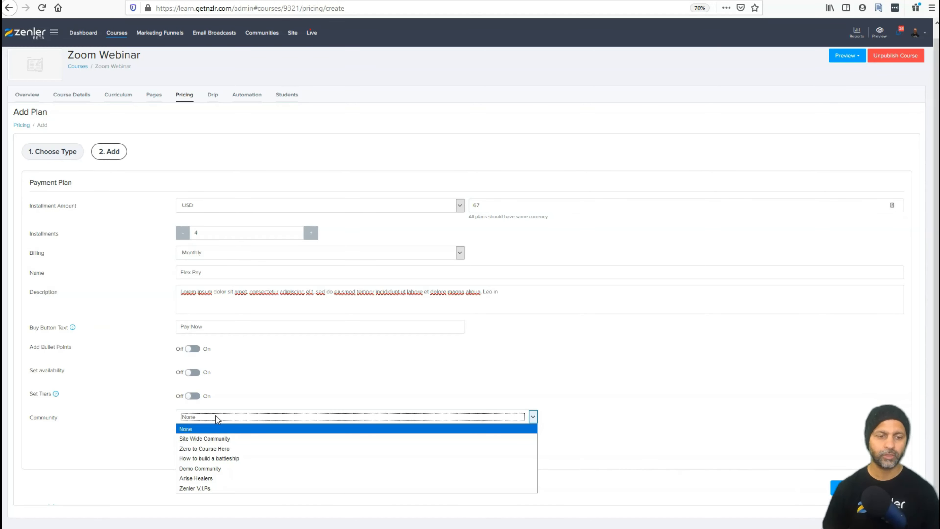
{"action": "left_click", "coordinate": [901, 32]}
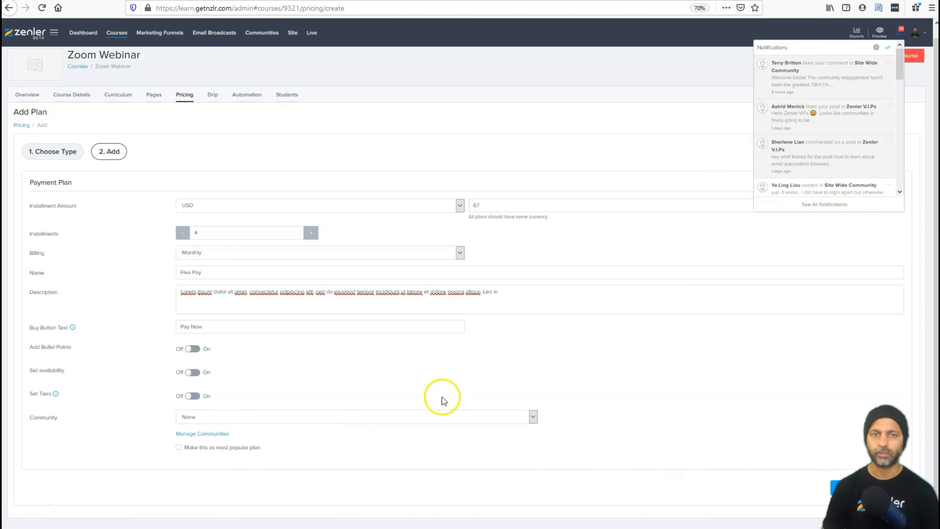
{"action": "left_click", "coordinate": [321, 440]}
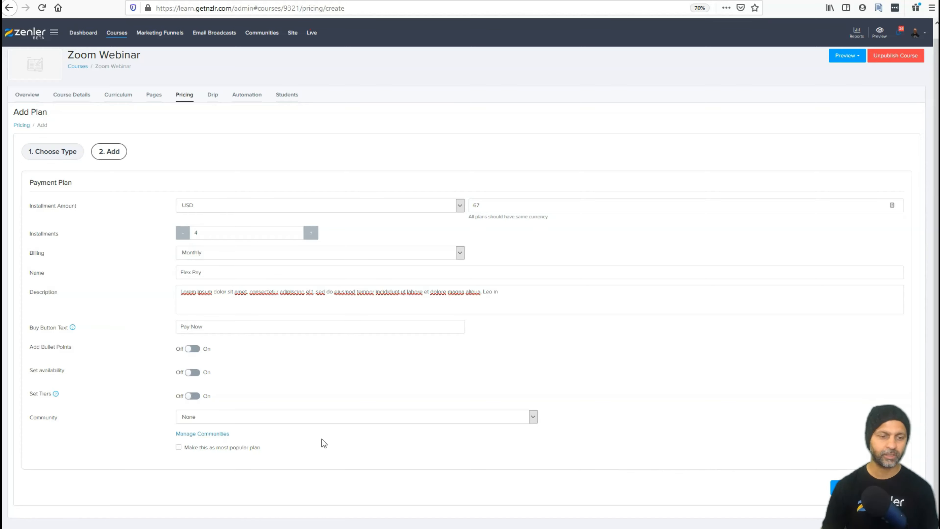
Mark the Flex Pay plan as the most popular plan and finish adding it
{"action": "left_click", "coordinate": [210, 448]}
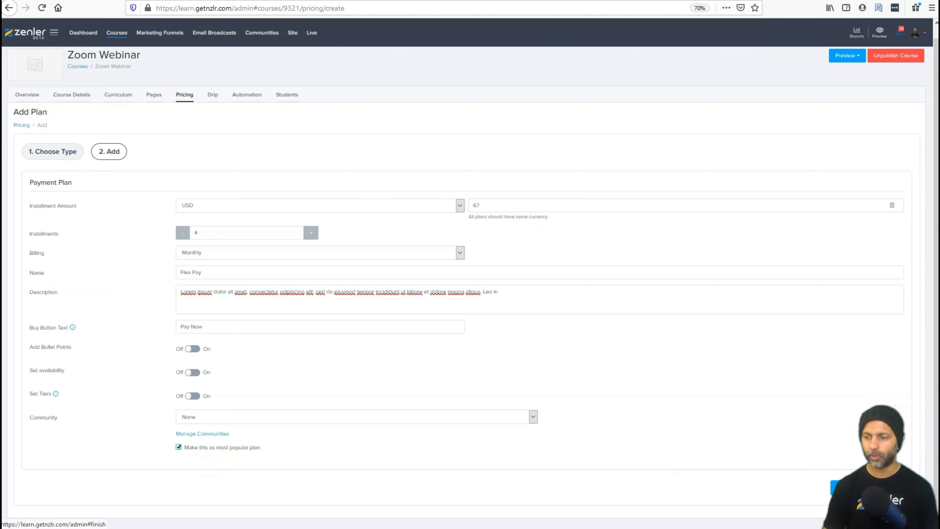
{"action": "left_click", "coordinate": [868, 487]}
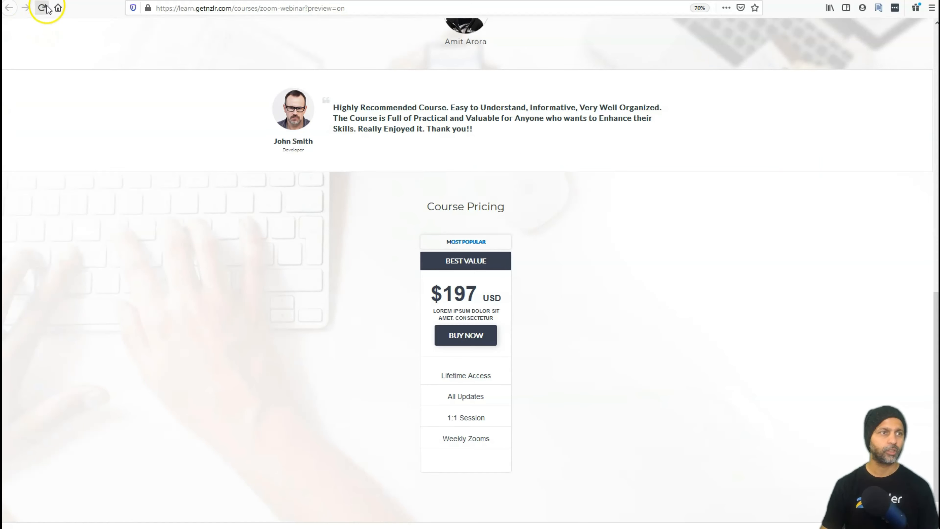
Reload the course sales page preview and check how the Flex Pay and Best Value plans appear under Course Pricing
{"action": "left_click", "coordinate": [42, 8]}
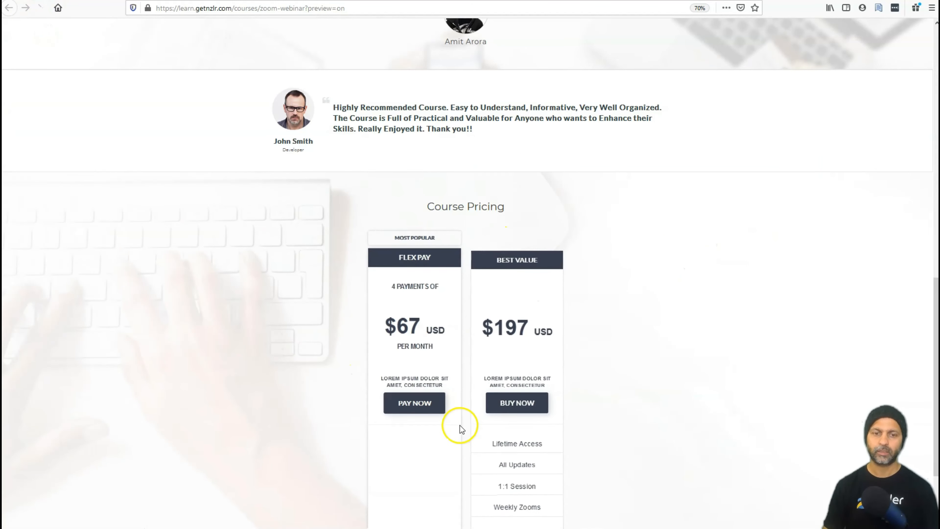
{"action": "scroll", "coordinate": [415, 386], "scroll_direction": "down", "scroll_amount": 3}
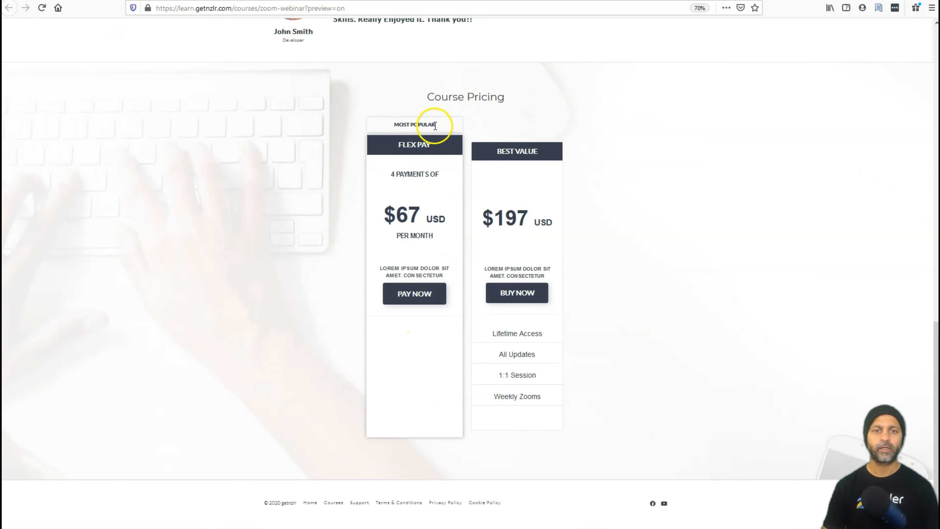
{"action": "left_click_drag", "start_coordinate": [436, 126], "coordinate": [385, 124]}
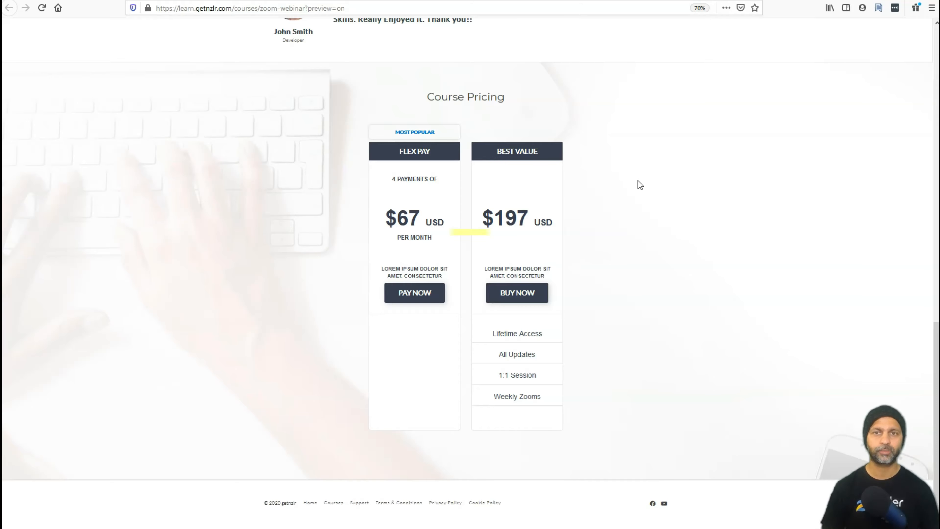
{"action": "scroll", "coordinate": [638, 181], "scroll_direction": "up", "scroll_amount": 15}
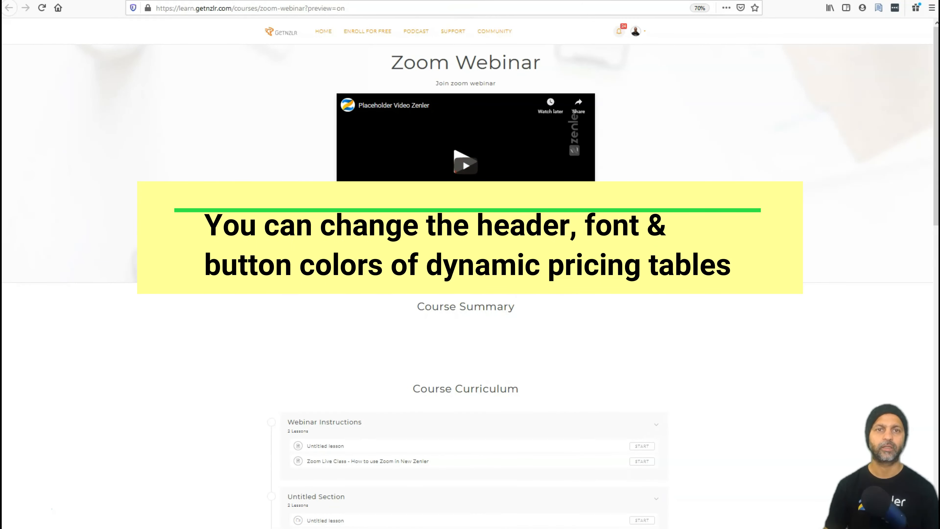
{"action": "scroll", "coordinate": [620, 239], "scroll_direction": "down", "scroll_amount": 10}
{"action": "scroll", "coordinate": [622, 243], "scroll_direction": "down", "scroll_amount": 3}
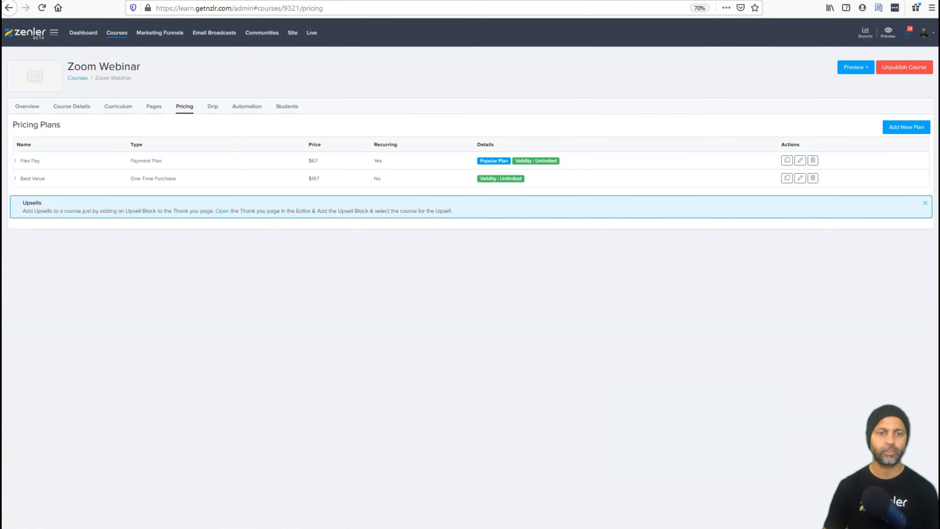
Start a new subscription plan for the course with a monthly price of 27 USD
{"action": "left_click", "coordinate": [902, 126]}
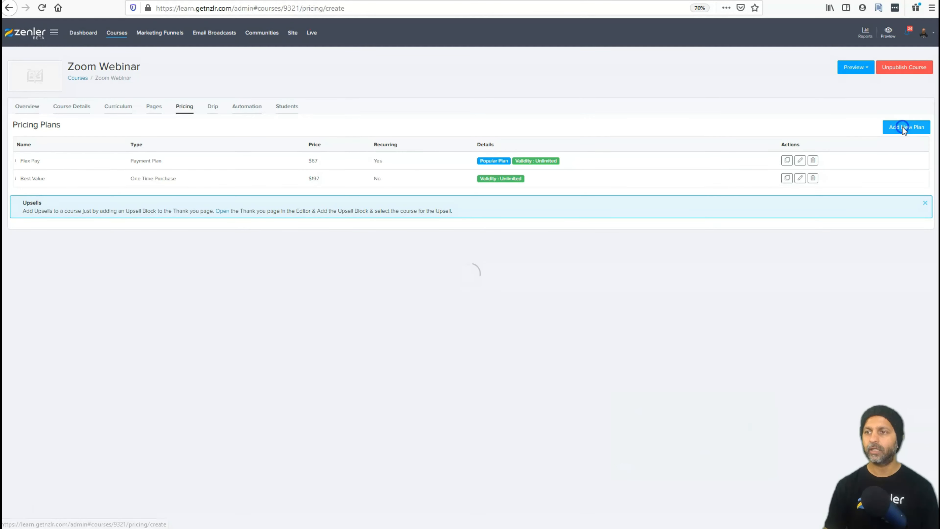
{"action": "left_click", "coordinate": [548, 416]}
{"action": "left_click", "coordinate": [881, 474]}
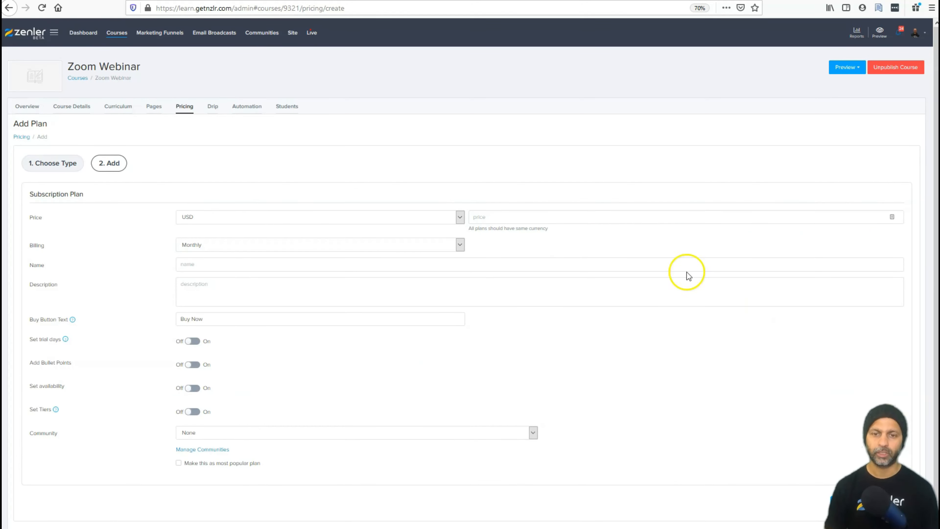
{"action": "left_click", "coordinate": [544, 217]}
{"action": "type", "text": "27"}
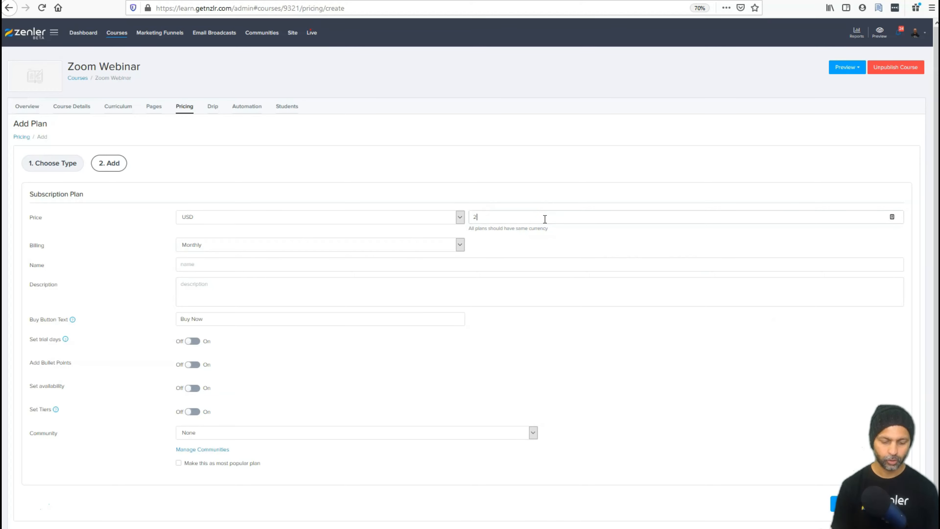
{"action": "key", "text": "Tab"}
Name the subscription plan Best Value, enter a Lorem ipsum description, and set the buy button text to Subscribe Now
{"action": "left_click", "coordinate": [220, 265]}
{"action": "type", "text": "Best Value"}
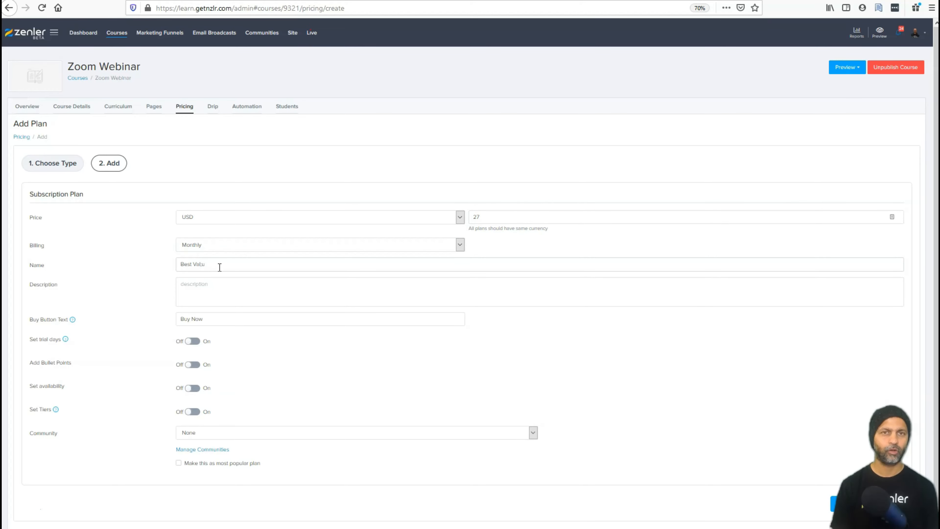
{"action": "type", "text": "Lorem ipsum dolor sit amet, consectetur adipiscing elit, sed do eiusmod tempor incididunt ut labore et dolore magna aliqua. Leo in"}
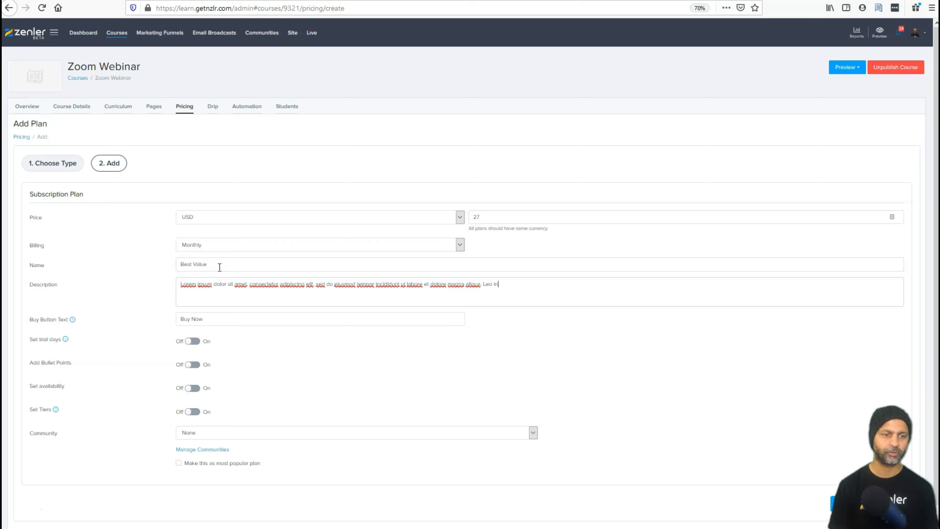
{"action": "key", "text": "Tab"}
{"action": "type", "text": "Subs"}
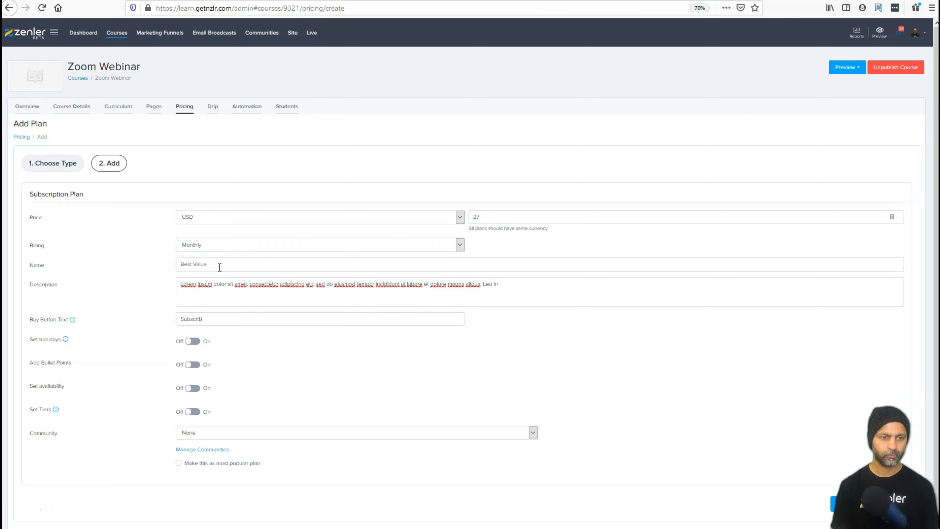
{"action": "type", "text": "cribe Now"}
{"action": "key", "text": "Tab"}
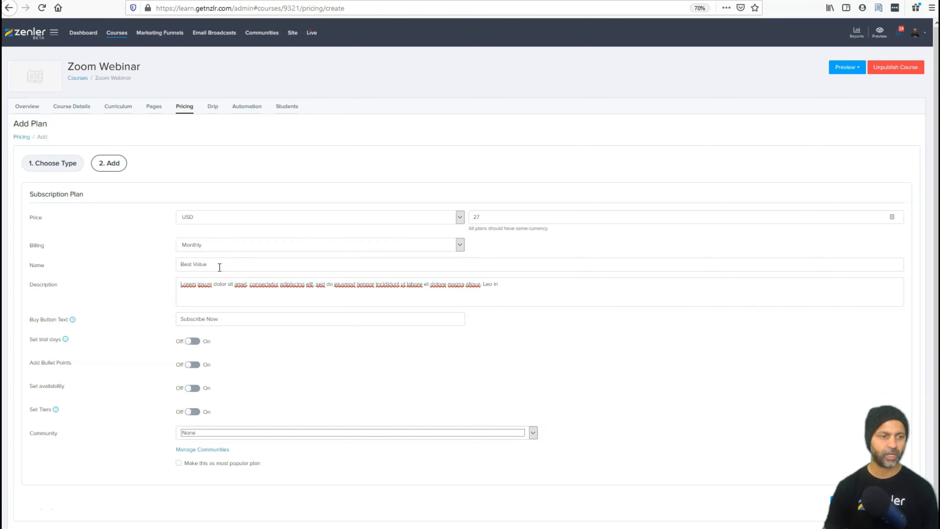
Enable trial days on the subscription plan and set the free trial to 7 days
{"action": "left_click", "coordinate": [193, 341]}
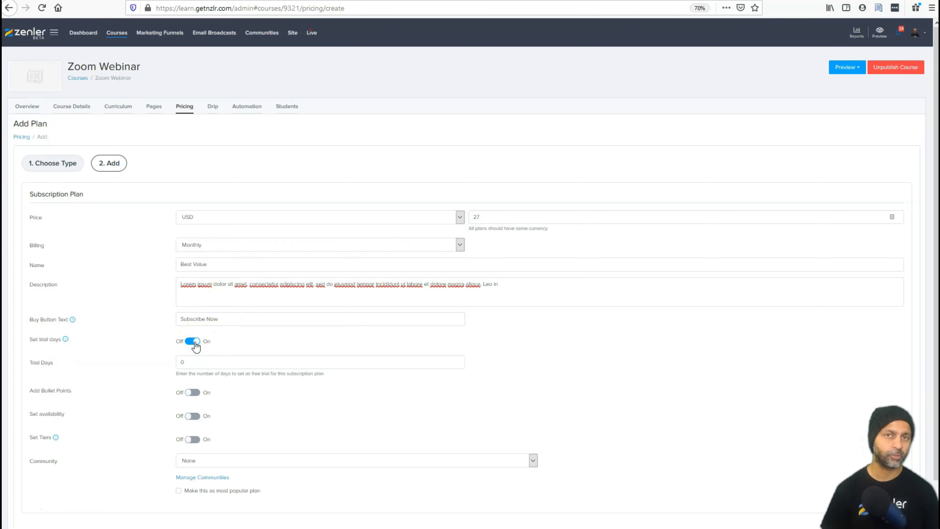
{"action": "left_click", "coordinate": [205, 362]}
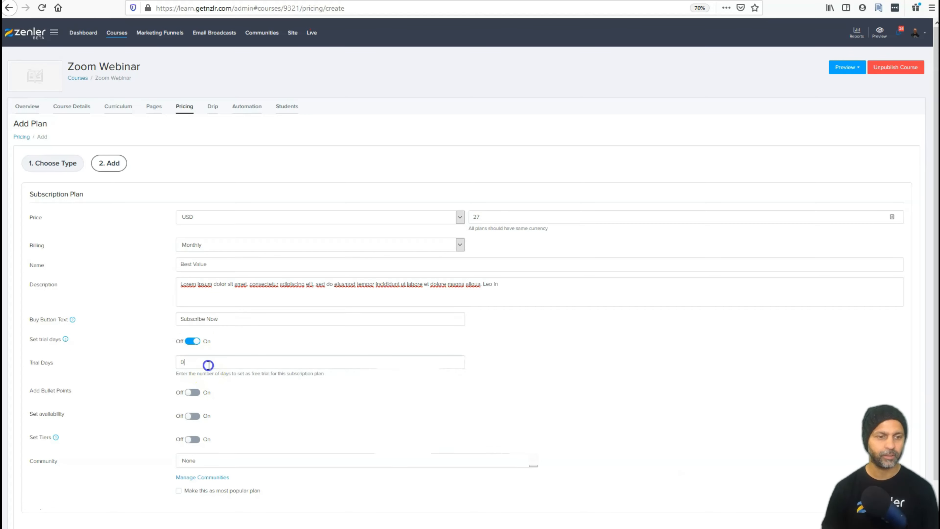
{"action": "type", "text": "7"}
{"action": "key", "text": "Tab"}
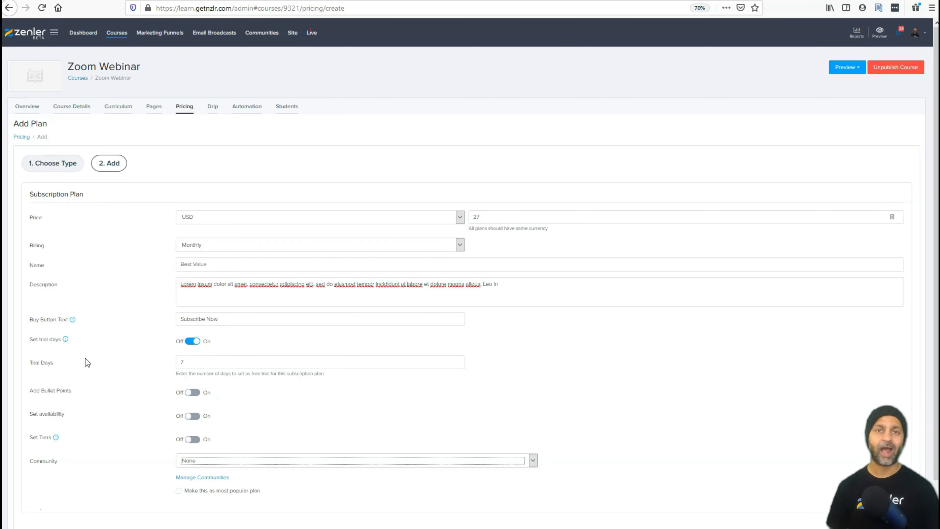
Assign the Zenler V.I.Ps community to the subscription plan and finish adding it
{"action": "scroll", "coordinate": [202, 346], "scroll_direction": "down", "scroll_amount": 2}
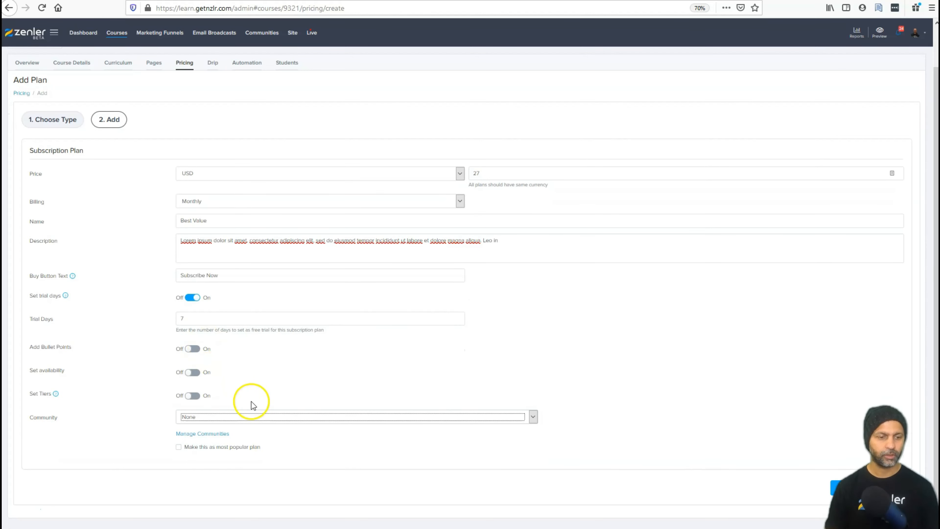
{"action": "left_click", "coordinate": [254, 420]}
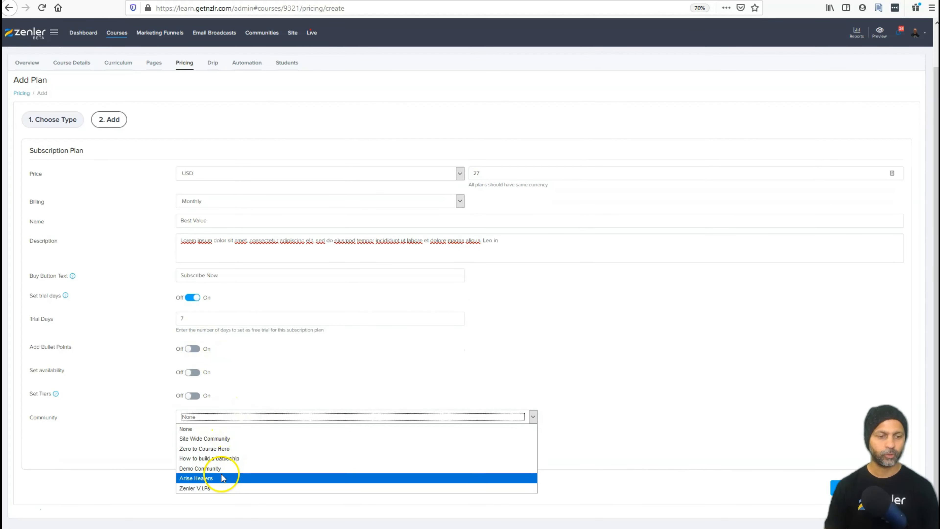
{"action": "left_click", "coordinate": [220, 488]}
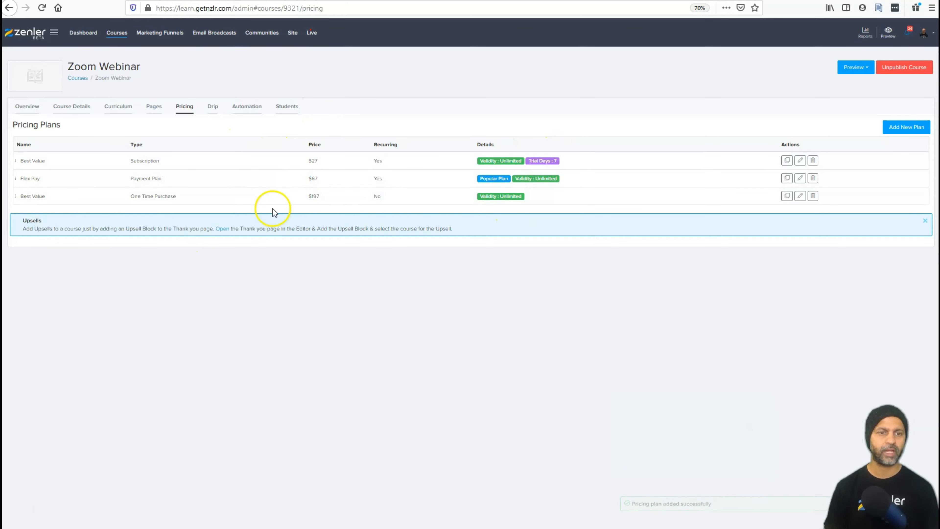
Rename the one-time purchase plan to One Time Pay and save the update
{"action": "left_click", "coordinate": [801, 195]}
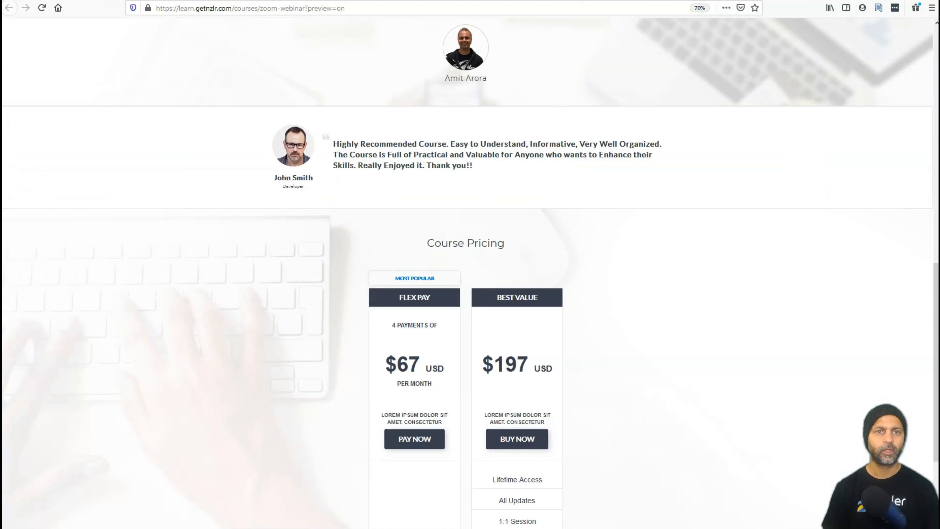
Reload the sales page preview and compare the payment terms of the subscription, Flex Pay, and One Time Pay plans
{"action": "left_click", "coordinate": [441, 60]}
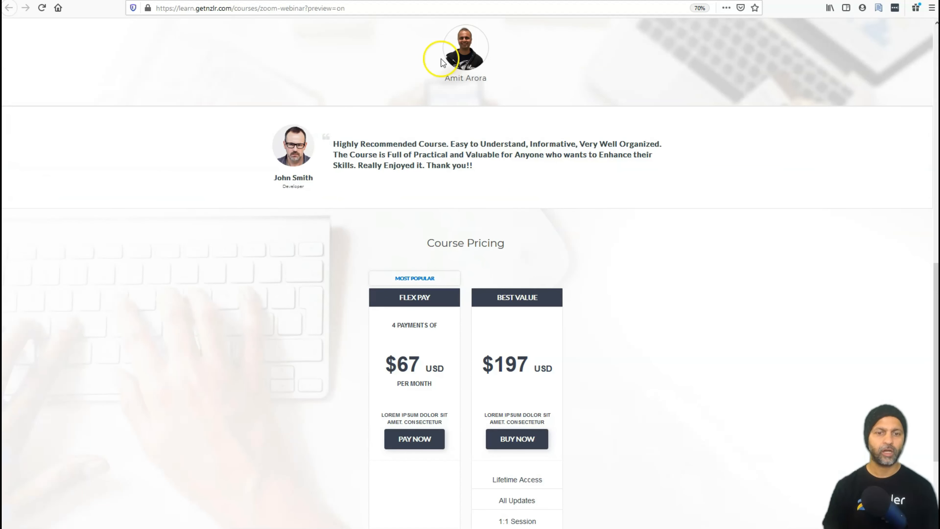
{"action": "key", "text": "F5"}
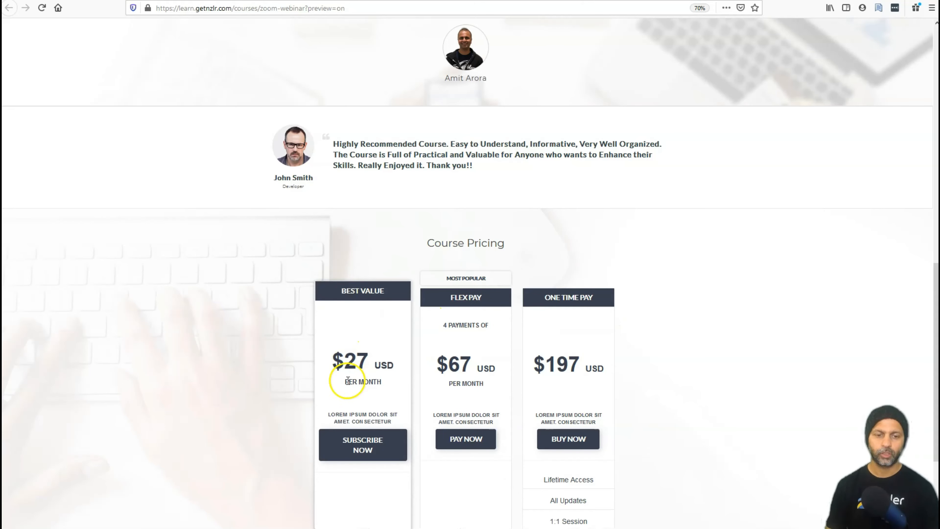
{"action": "left_click_drag", "start_coordinate": [445, 385], "coordinate": [483, 384]}
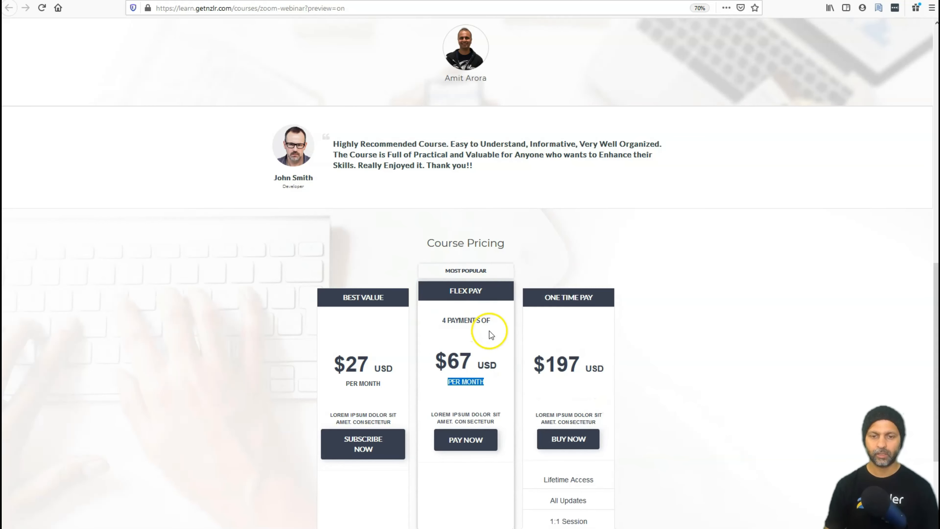
{"action": "left_click_drag", "start_coordinate": [490, 321], "coordinate": [438, 322]}
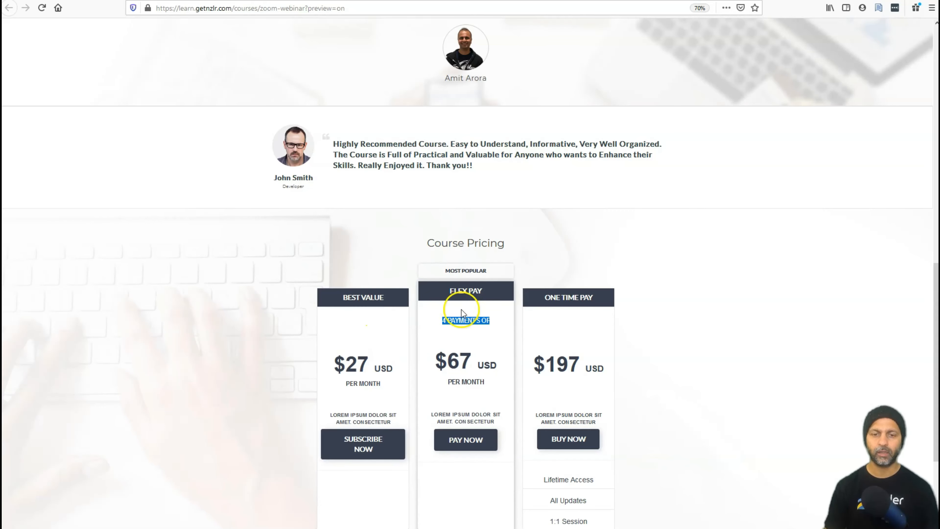
{"action": "left_click", "coordinate": [505, 322]}
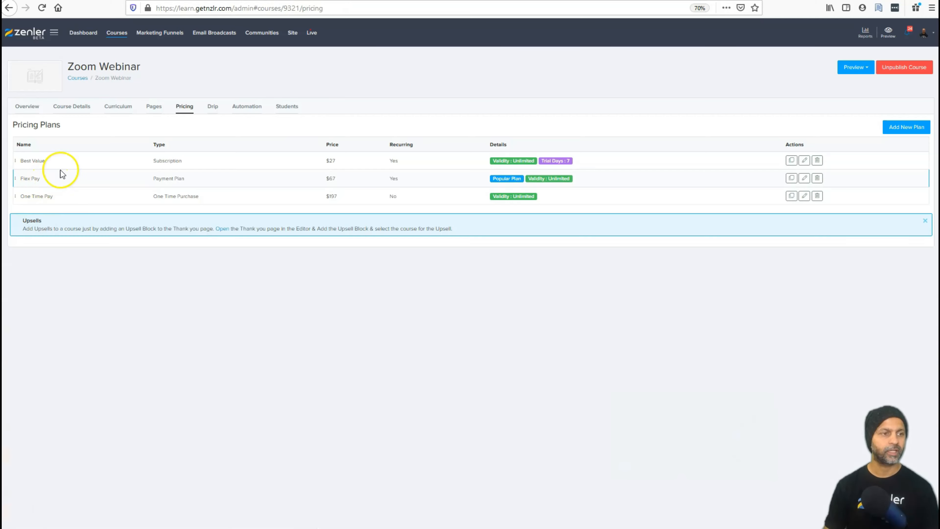
Move the Flex Pay plan above Best Value in the pricing plans list and check the order in the sales page preview
{"action": "left_click_drag", "start_coordinate": [62, 174], "coordinate": [62, 162]}
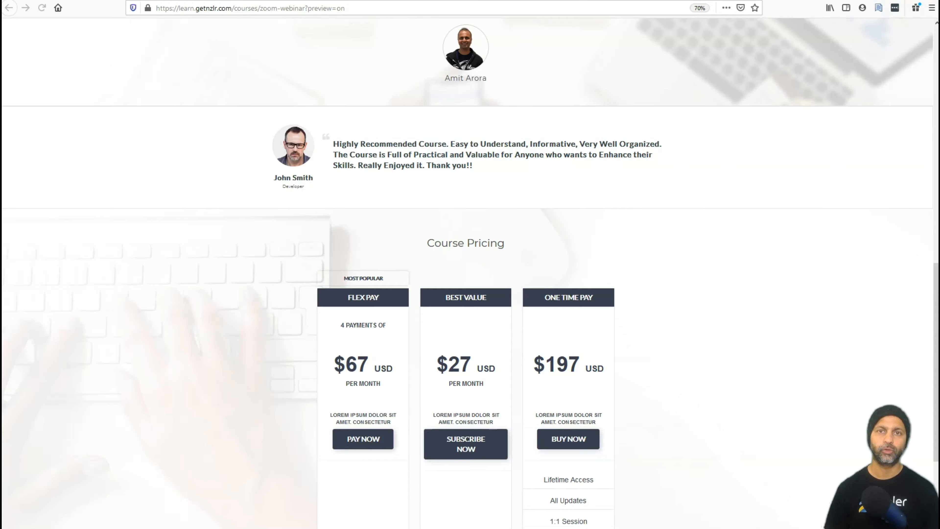
{"action": "scroll", "coordinate": [522, 290], "scroll_direction": "down", "scroll_amount": 3}
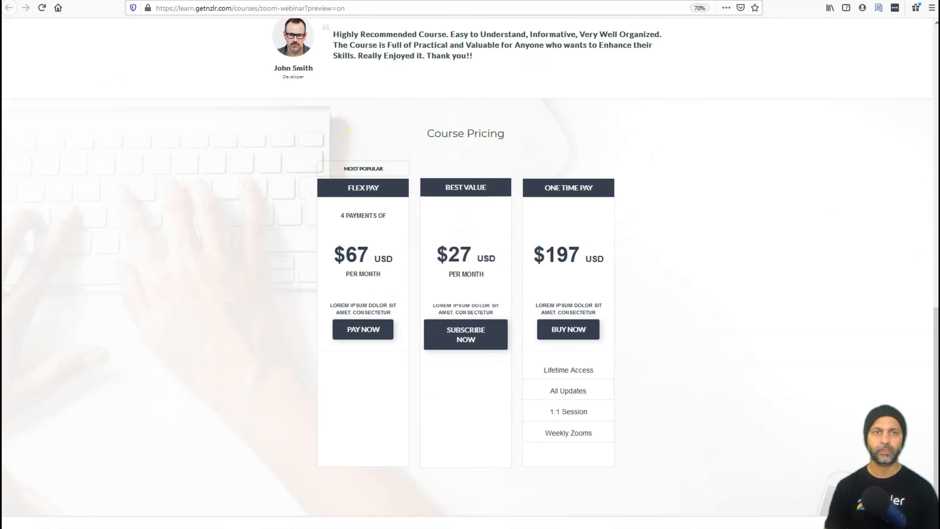
Mark the Best Value subscription plan as the most popular plan in place of Flex Pay and save the update
{"action": "left_click", "coordinate": [314, 1]}
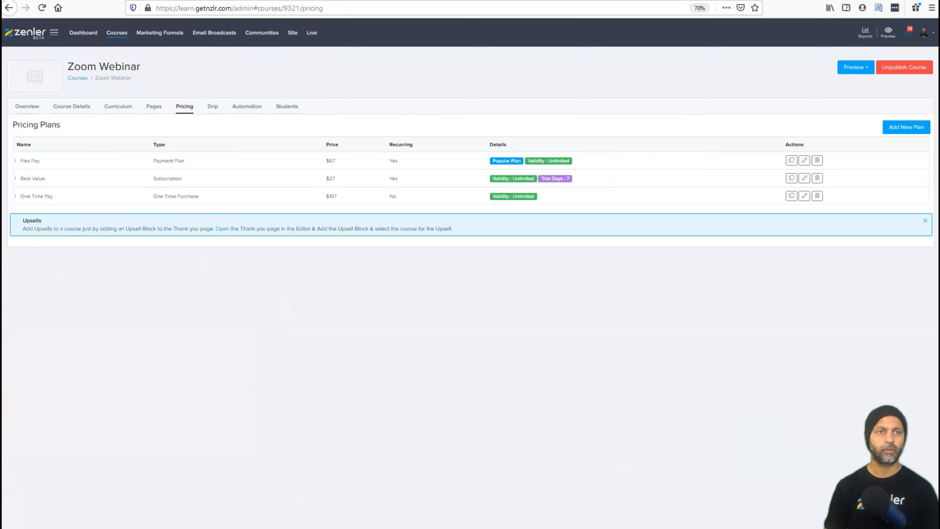
{"action": "left_click", "coordinate": [804, 178]}
{"action": "left_click", "coordinate": [201, 468]}
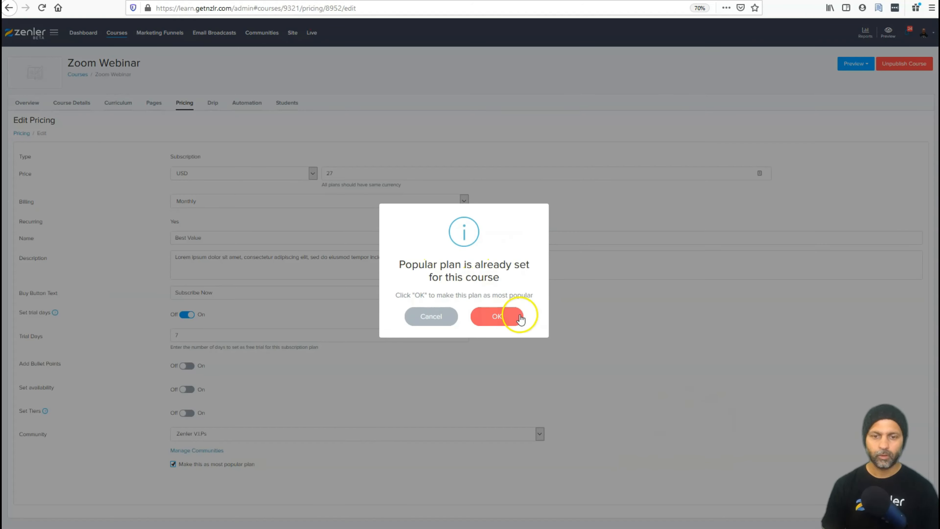
{"action": "left_click", "coordinate": [519, 315]}
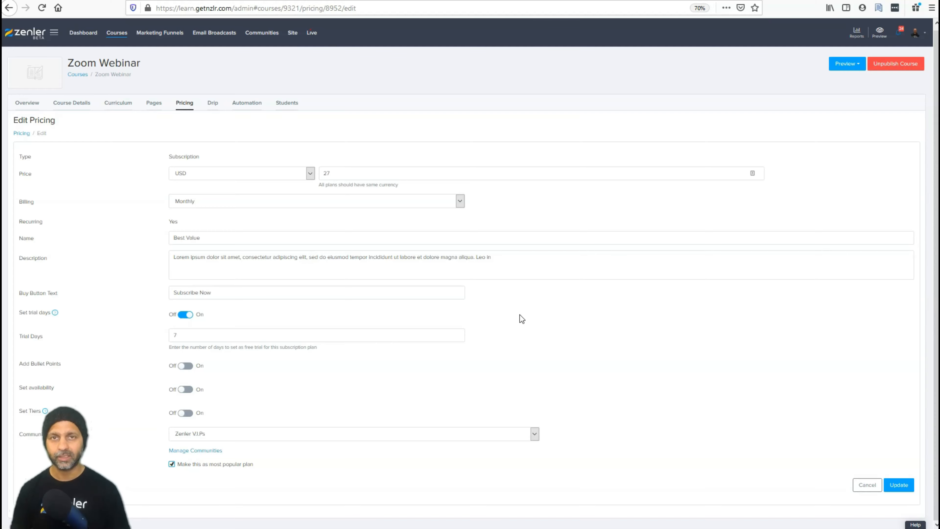
{"action": "left_click", "coordinate": [897, 485]}
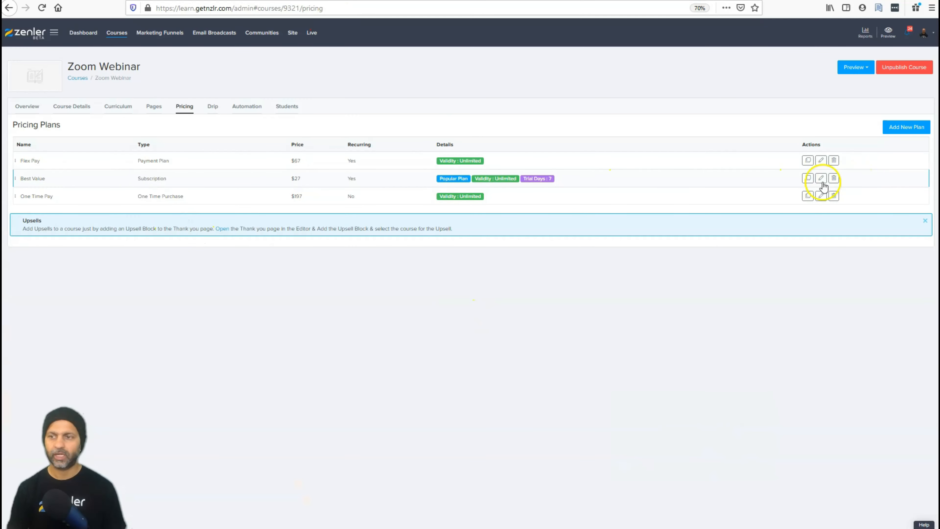
Remove the most popular setting from the Best Value plan, rename the plan to Most Popular, and save it
{"action": "left_click", "coordinate": [821, 181]}
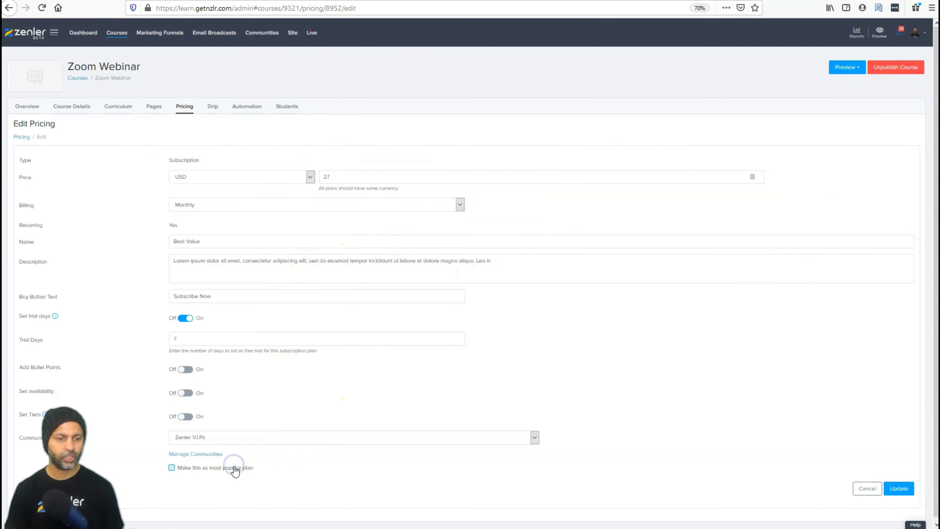
{"action": "left_click_drag", "start_coordinate": [210, 241], "coordinate": [131, 241]}
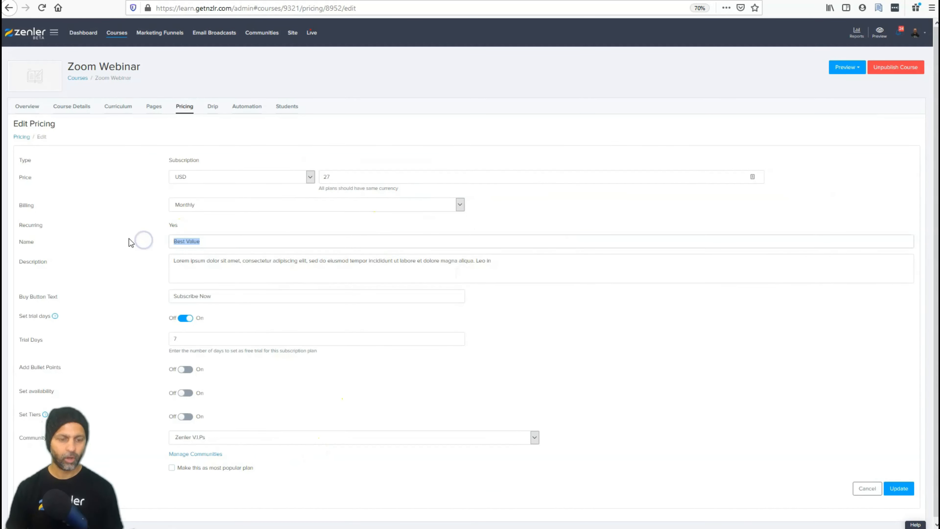
{"action": "type", "text": "Most Popo"}
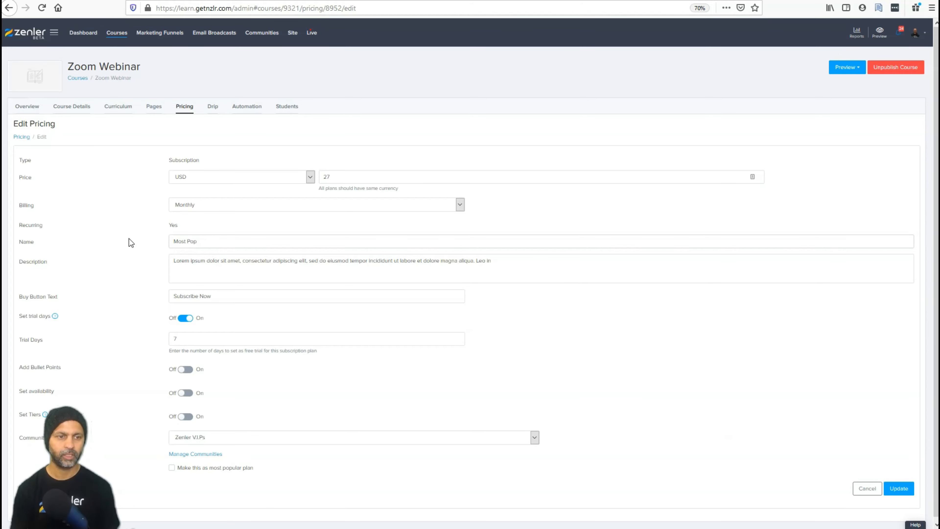
{"action": "left_click", "coordinate": [899, 489]}
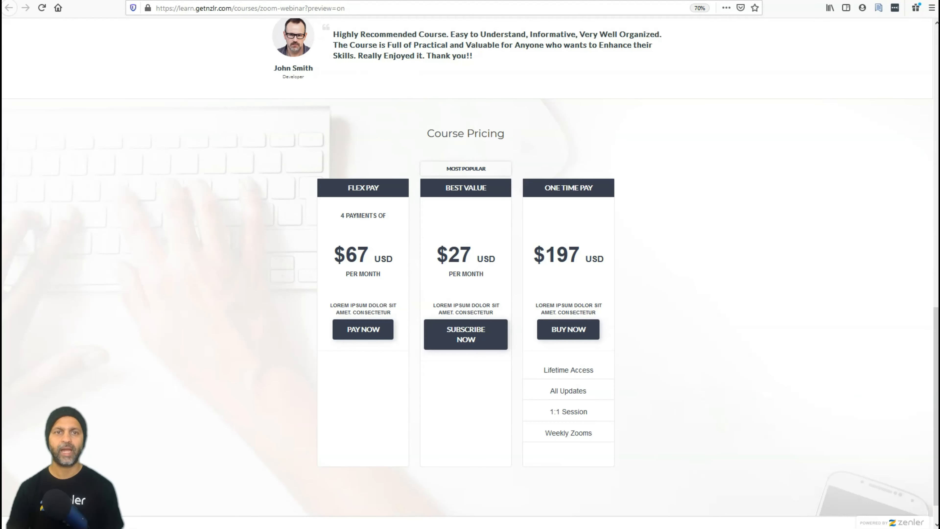
Reload the sales page preview and check the heading of the renamed subscription plan
{"action": "key", "text": "F5"}
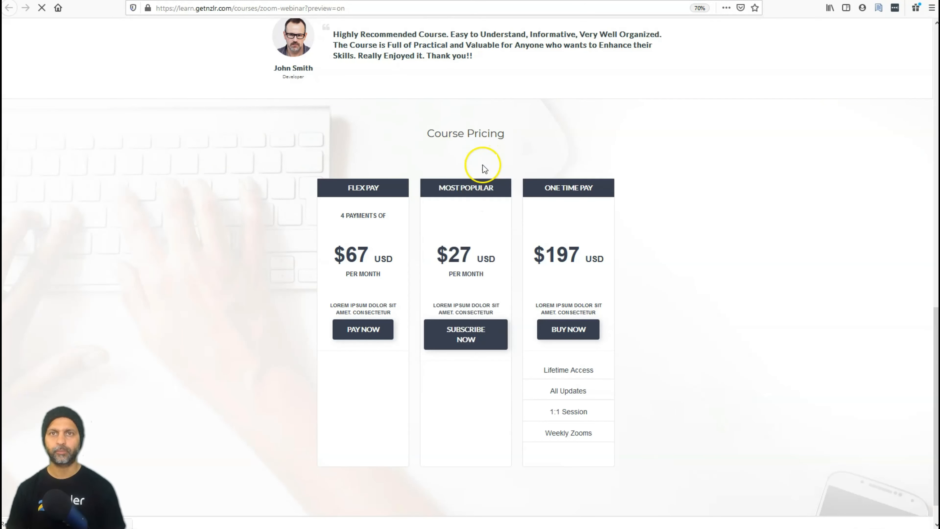
{"action": "left_click_drag", "start_coordinate": [501, 180], "coordinate": [433, 181]}
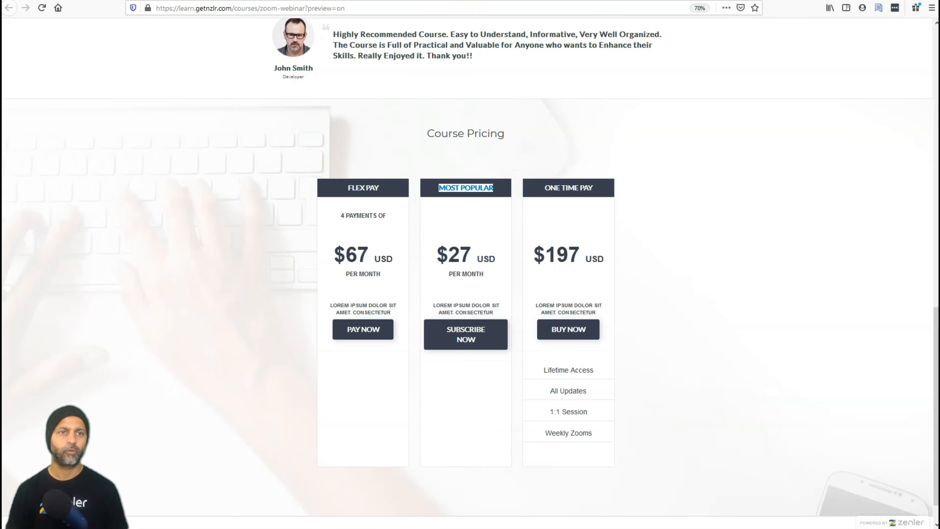
{"action": "key", "text": "ctrl+w"}
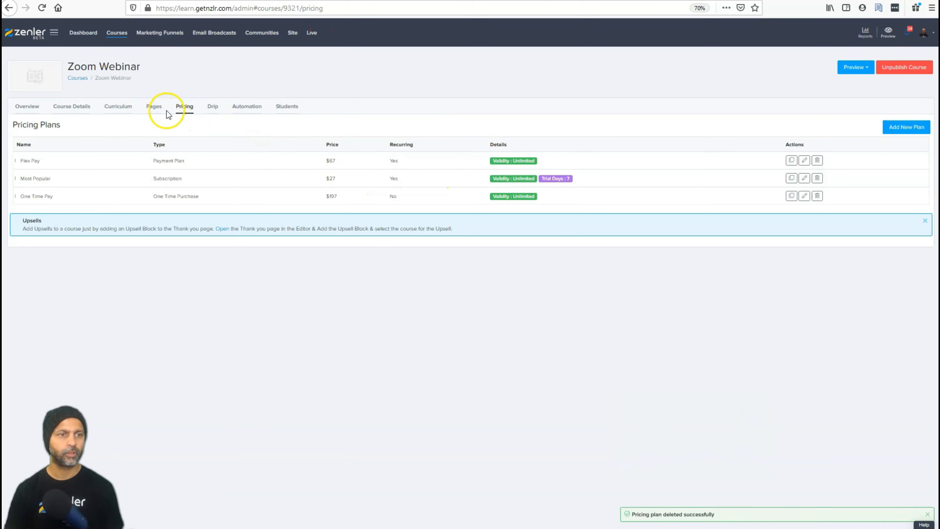
Open the course's sales page in the page editor and bring up the style settings of the Course Pricing plans element
{"action": "left_click", "coordinate": [154, 108]}
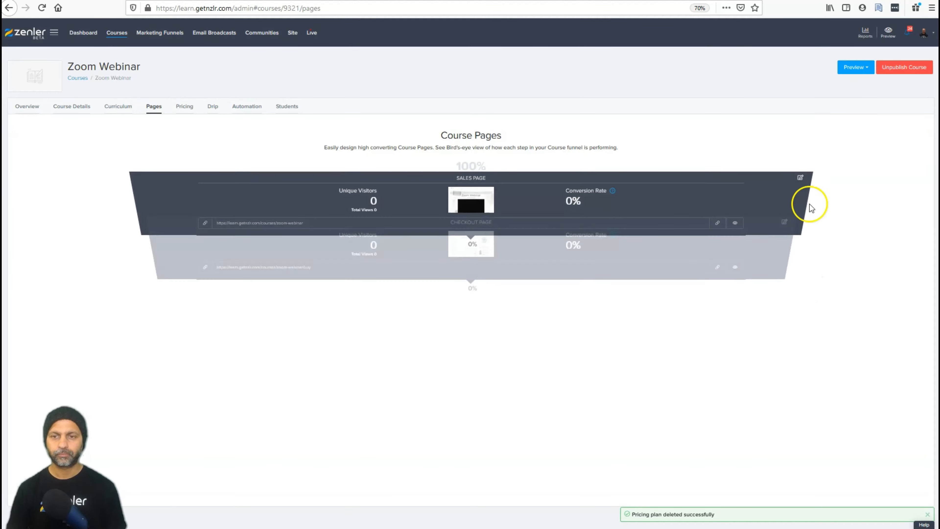
{"action": "left_click", "coordinate": [804, 187]}
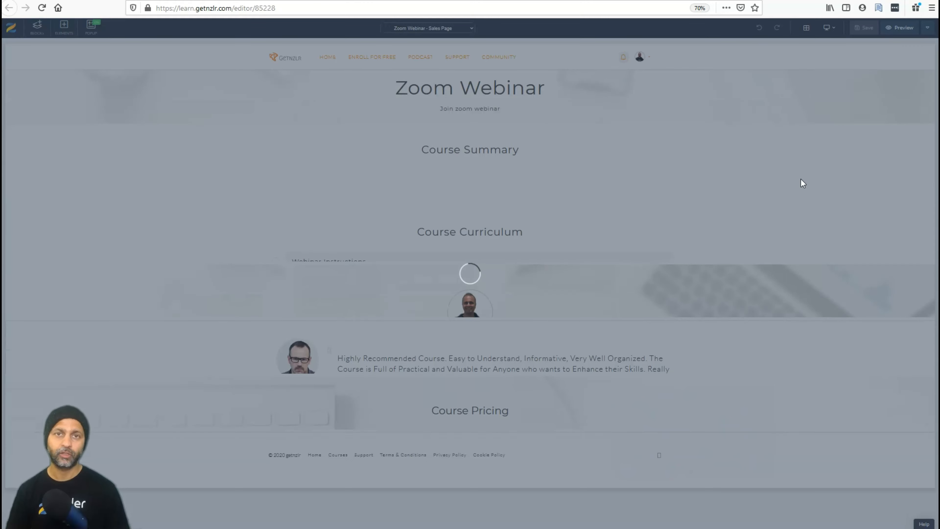
{"action": "scroll", "coordinate": [792, 191], "scroll_direction": "down", "scroll_amount": 12}
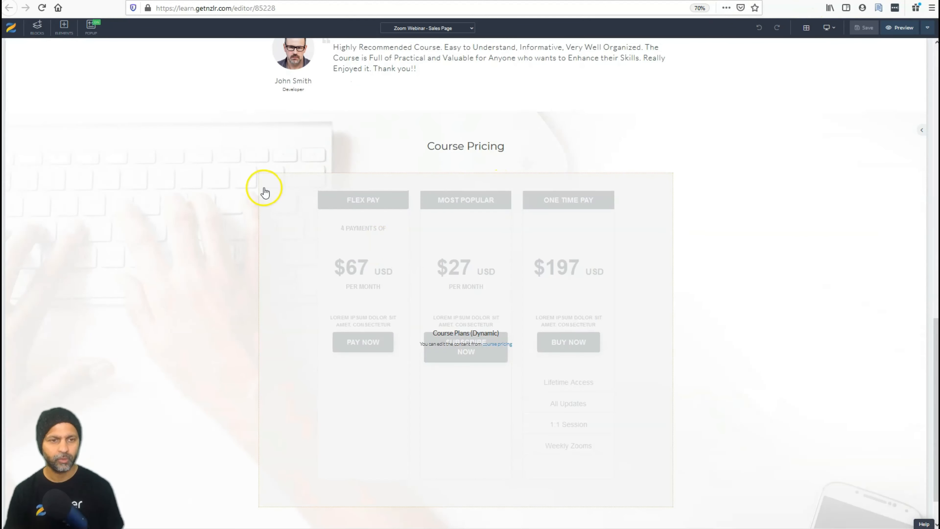
{"action": "left_click", "coordinate": [264, 189]}
{"action": "left_click", "coordinate": [264, 167]}
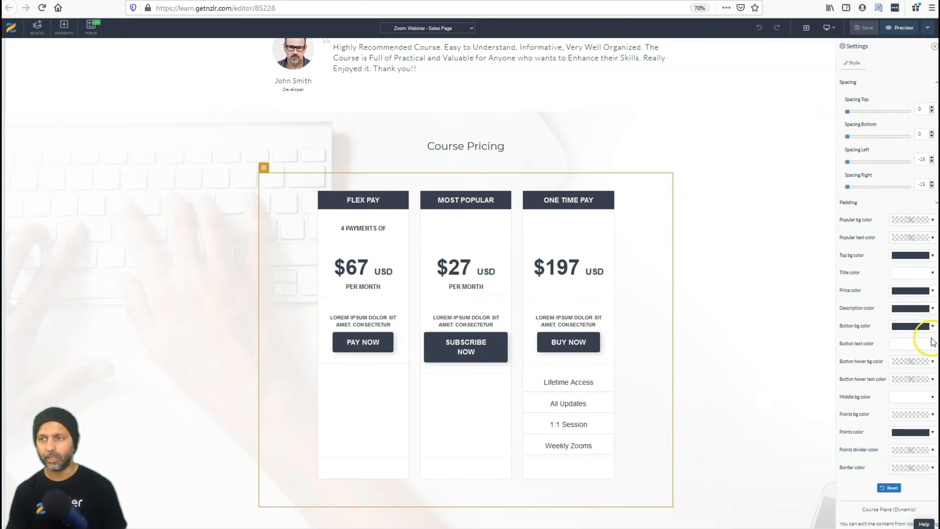
{"action": "scroll", "coordinate": [619, 296], "scroll_direction": "down", "scroll_amount": 2}
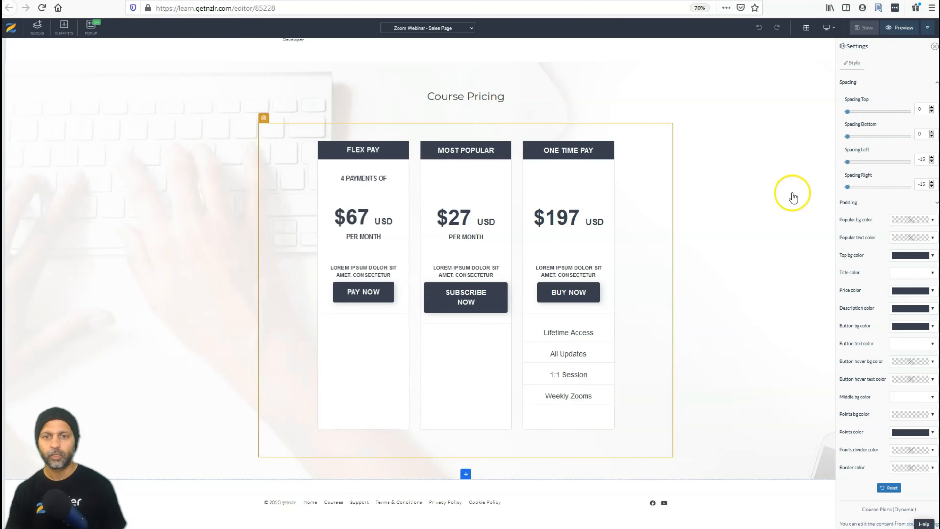
Set the pricing plans' top background color to orange (#ff9900) and their button background color to light blue
{"action": "left_click", "coordinate": [933, 256]}
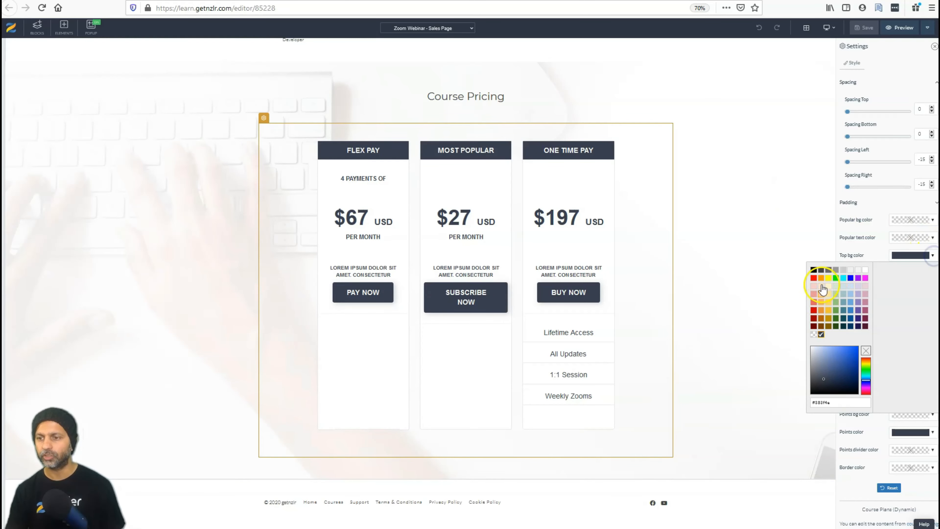
{"action": "left_click", "coordinate": [820, 277]}
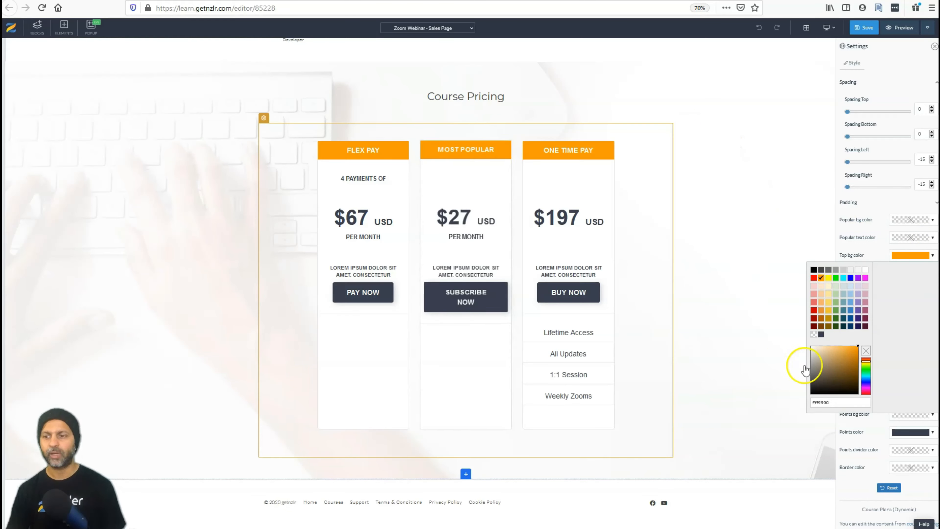
{"action": "left_click", "coordinate": [856, 239]}
{"action": "left_click", "coordinate": [914, 326]}
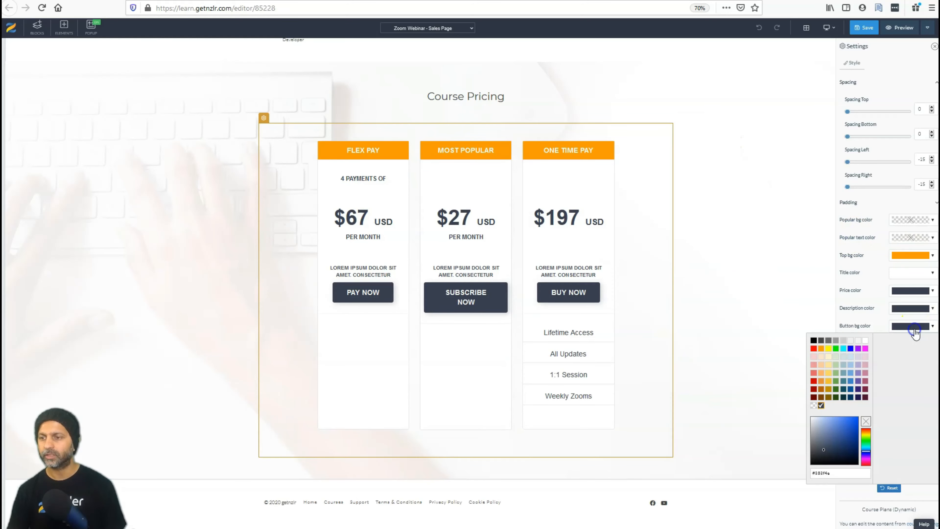
{"action": "left_click", "coordinate": [849, 350]}
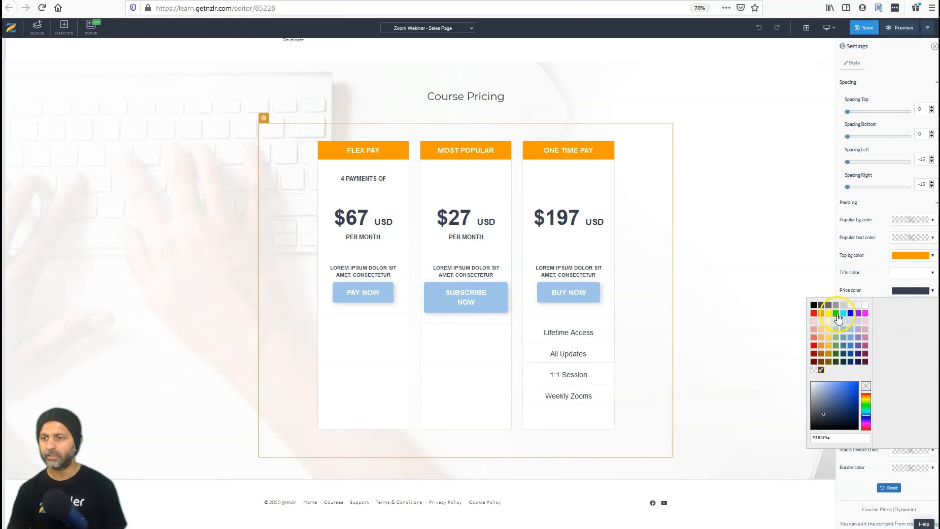
Try green for the plan prices, then set the price color to orange (#ff9900)
{"action": "left_click", "coordinate": [836, 314]}
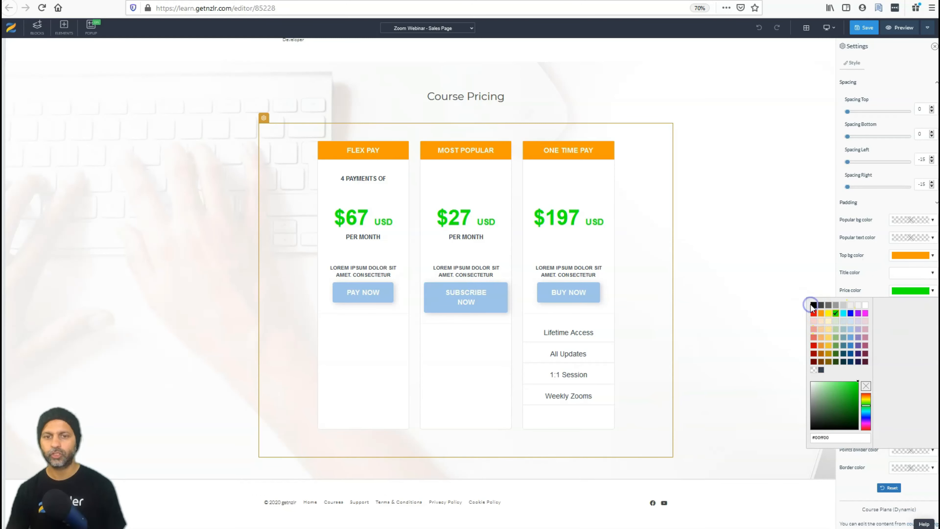
{"action": "left_click", "coordinate": [814, 306]}
{"action": "left_click", "coordinate": [821, 314]}
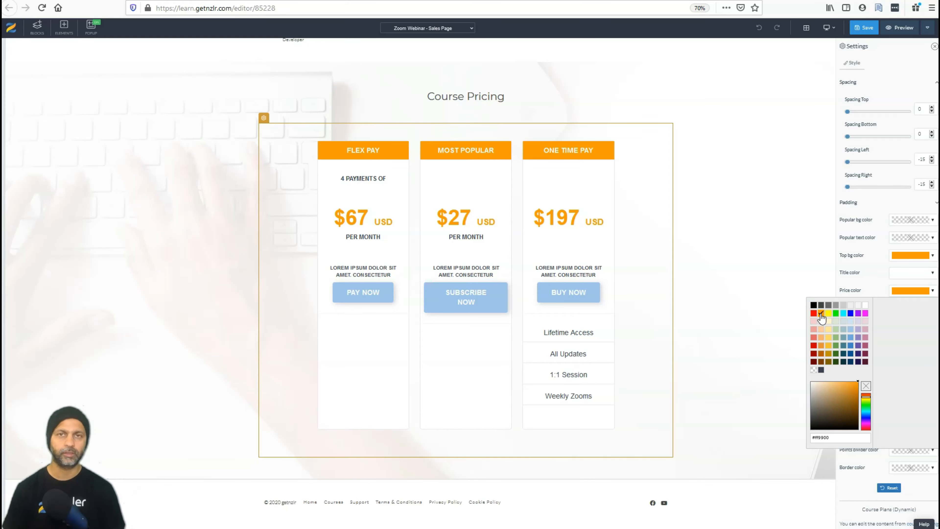
{"action": "left_click", "coordinate": [788, 247]}
Insert a ready-made three-column pricing block with Basic, Standard and Daimond plans below the Course Pricing section
{"action": "left_click", "coordinate": [466, 475]}
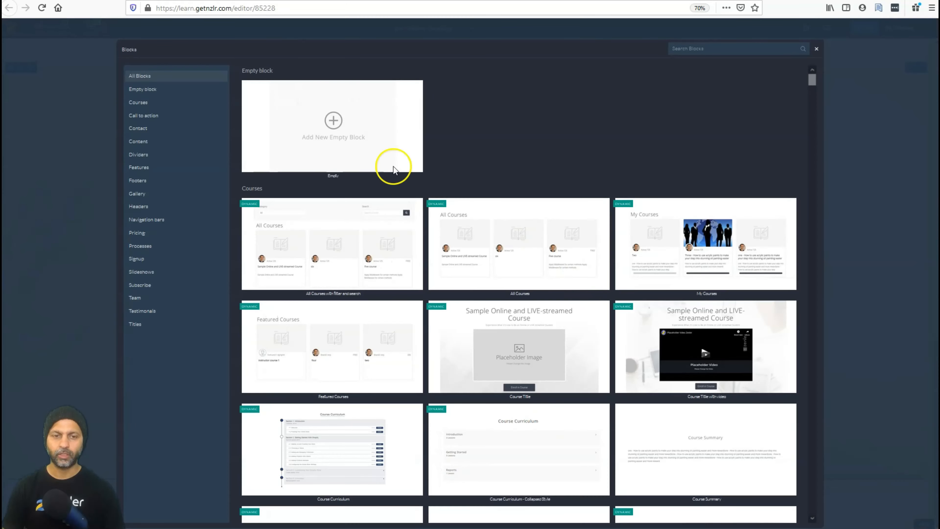
{"action": "left_click", "coordinate": [148, 235]}
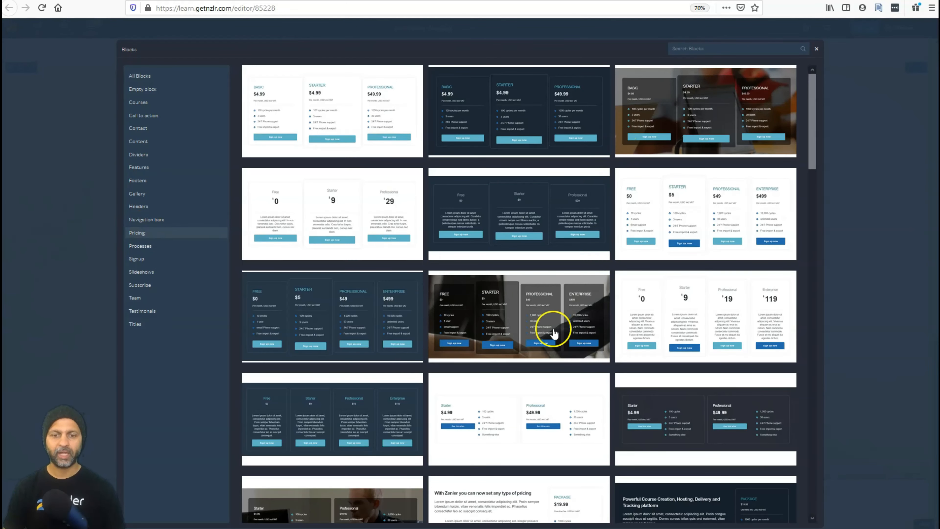
{"action": "scroll", "coordinate": [558, 340], "scroll_direction": "down", "scroll_amount": 10}
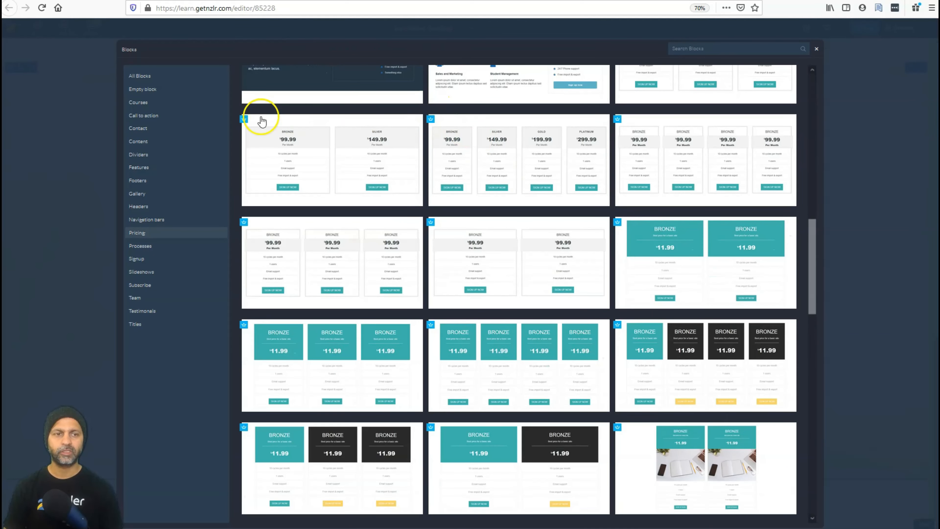
{"action": "scroll", "coordinate": [539, 140], "scroll_direction": "down", "scroll_amount": 2}
{"action": "scroll", "coordinate": [537, 142], "scroll_direction": "down", "scroll_amount": 2}
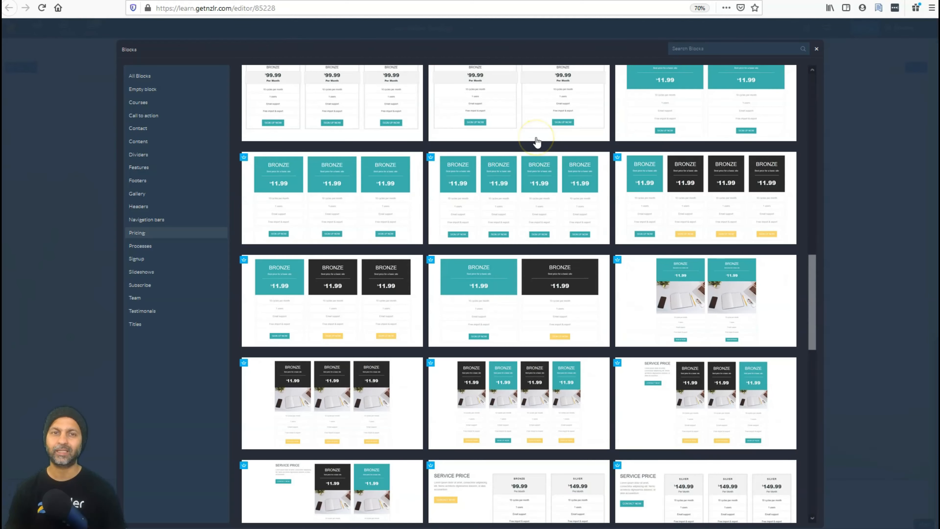
{"action": "scroll", "coordinate": [550, 210], "scroll_direction": "down", "scroll_amount": 4}
{"action": "key", "text": "Escape"}
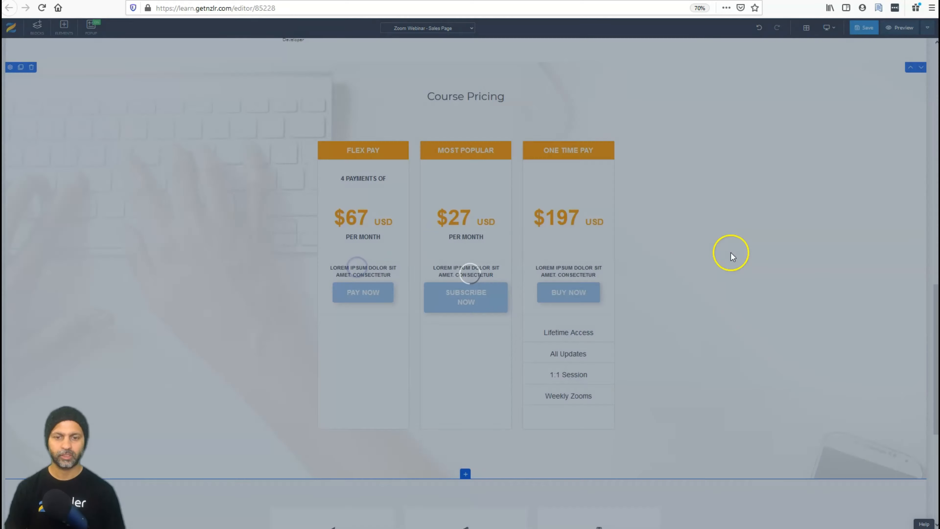
Replace the icon above the Basic Plan title with the slanted A-shaped icon from the icon library
{"action": "scroll", "coordinate": [737, 277], "scroll_direction": "down", "scroll_amount": 6}
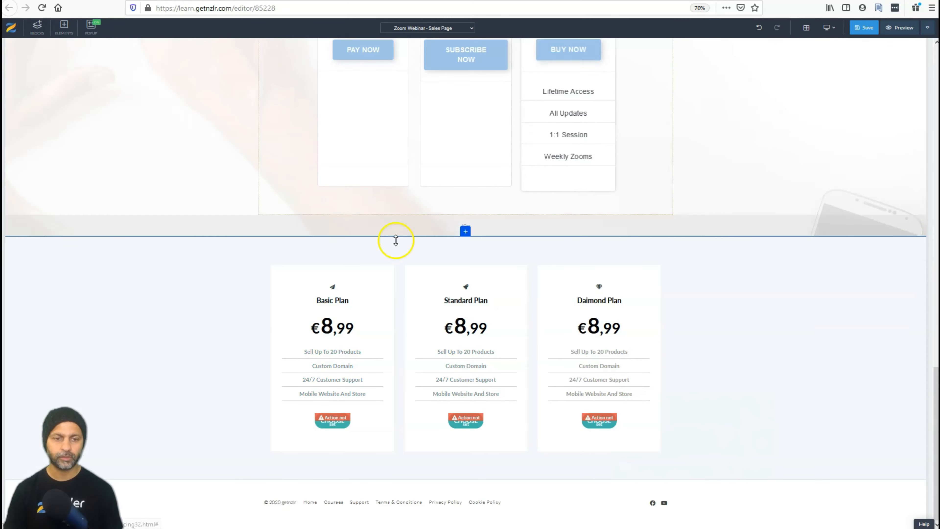
{"action": "left_click", "coordinate": [333, 290]}
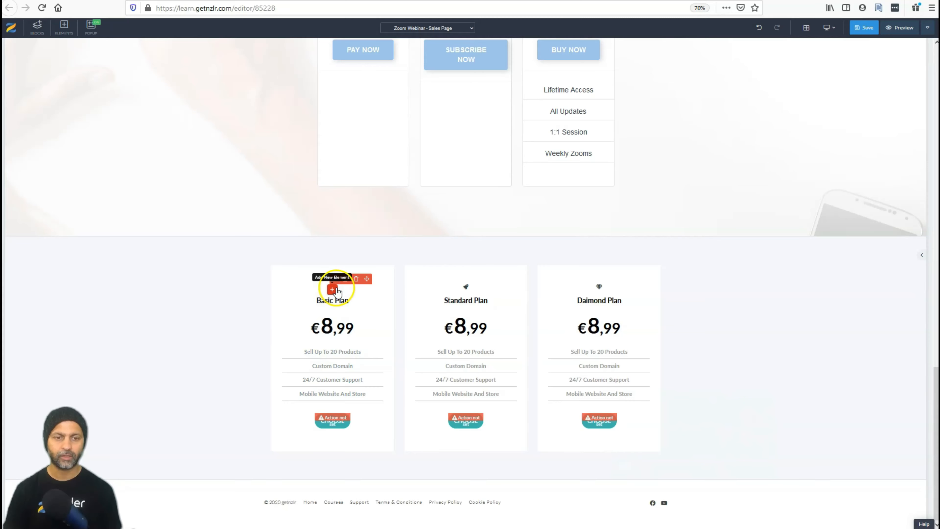
{"action": "left_click", "coordinate": [335, 279]}
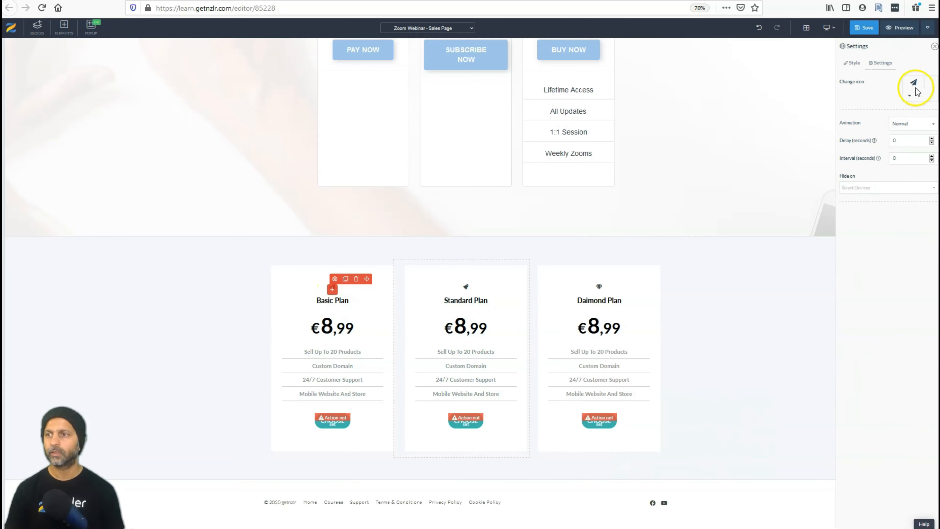
{"action": "left_click", "coordinate": [908, 94]}
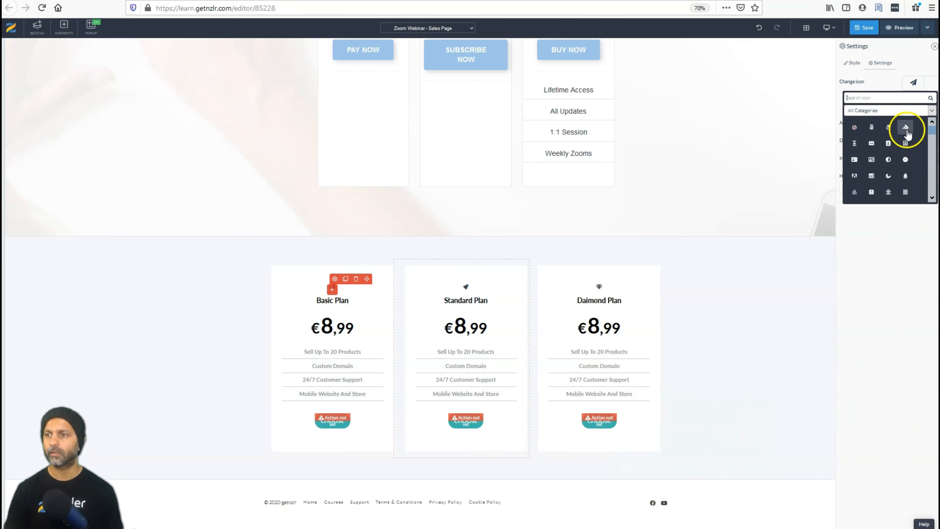
{"action": "left_click", "coordinate": [870, 144]}
{"action": "left_click", "coordinate": [387, 307]}
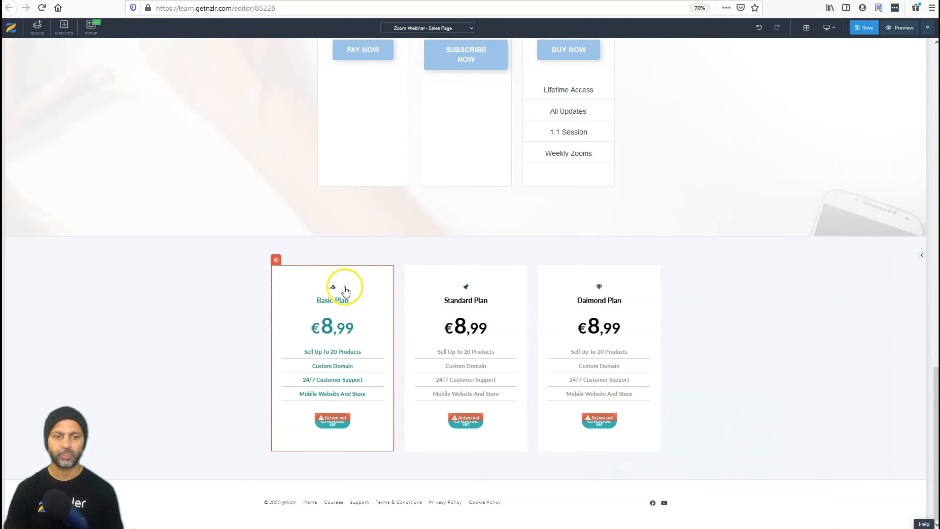
Set the font size of the Basic Plan card's icon to 60 px
{"action": "left_click", "coordinate": [334, 289]}
{"action": "left_click", "coordinate": [334, 278]}
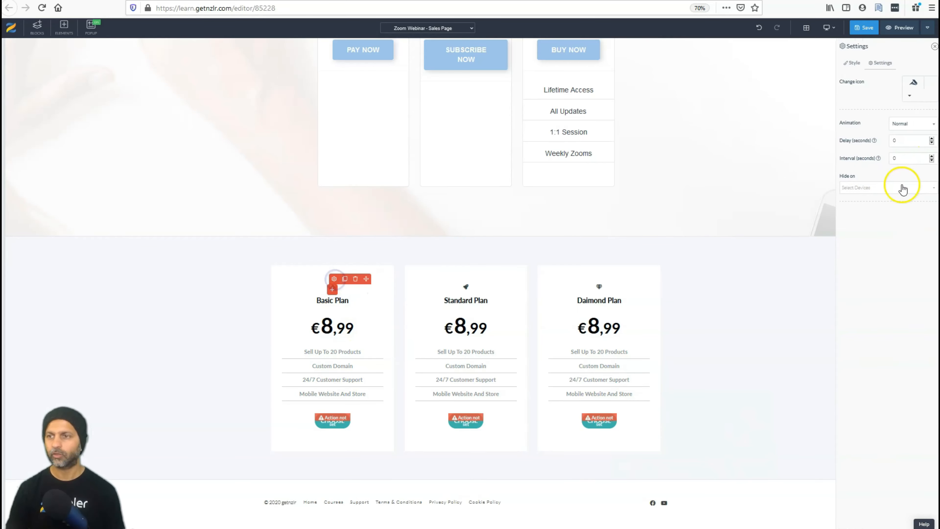
{"action": "left_click", "coordinate": [853, 63]}
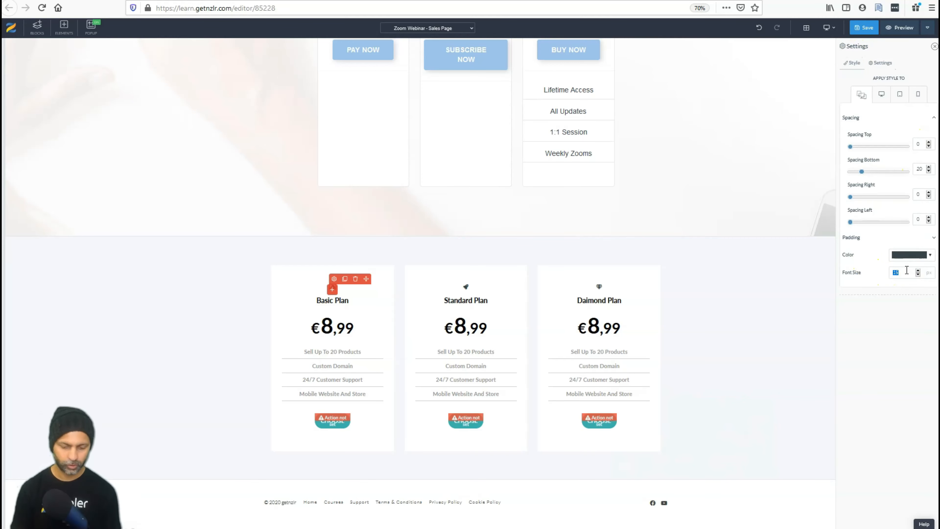
{"action": "type", "text": "60"}
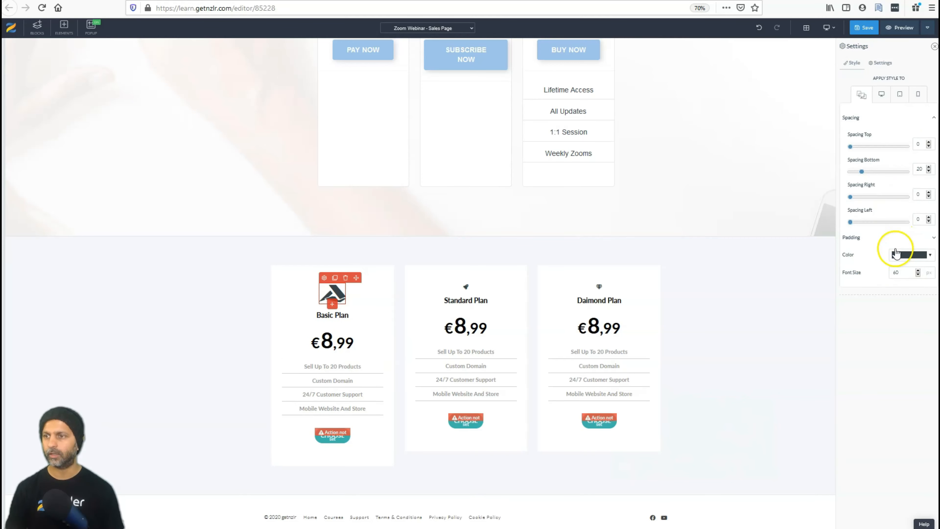
Color the icon above the Basic Plan title orange
{"action": "left_click", "coordinate": [898, 255]}
{"action": "left_click", "coordinate": [821, 277]}
{"action": "left_click", "coordinate": [426, 293]}
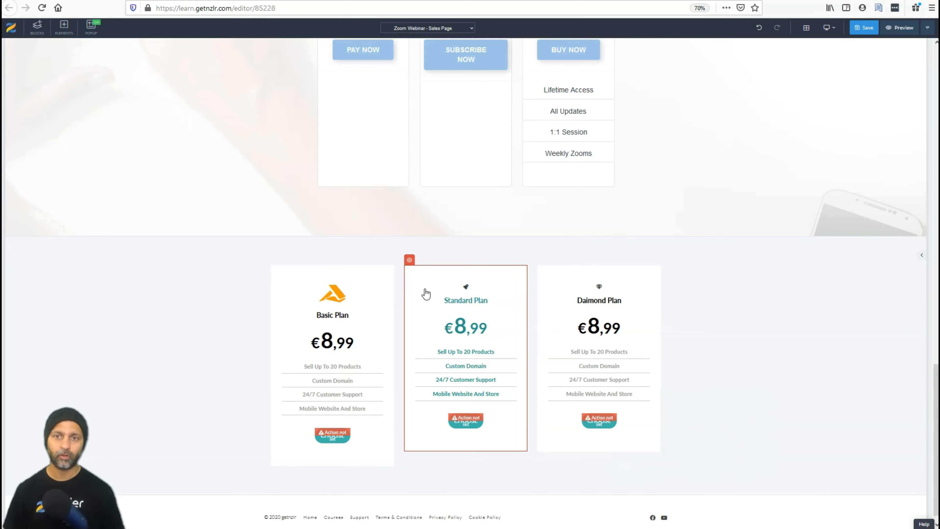
Compare the dynamic course plans with the added pricing block, then save the sales page and preview its Course Pricing section
{"action": "scroll", "coordinate": [593, 241], "scroll_direction": "up", "scroll_amount": 2}
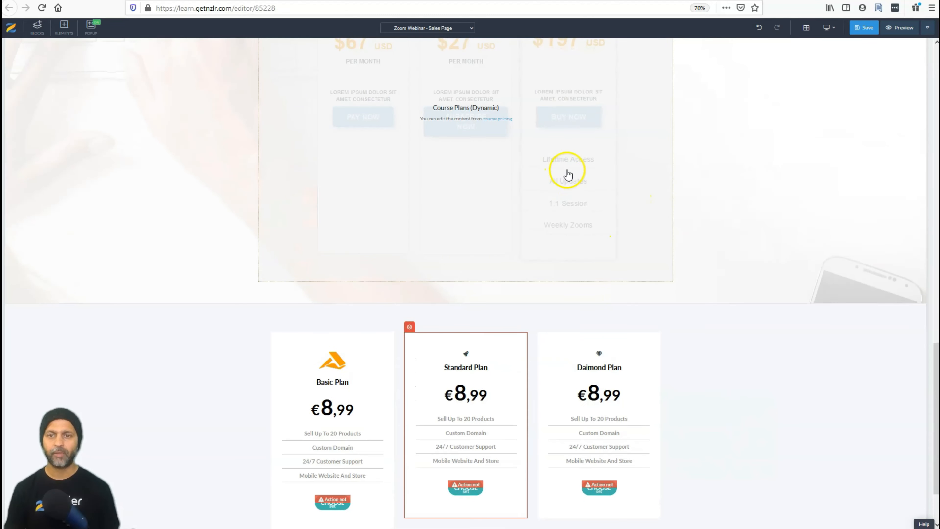
{"action": "scroll", "coordinate": [568, 174], "scroll_direction": "up", "scroll_amount": 2}
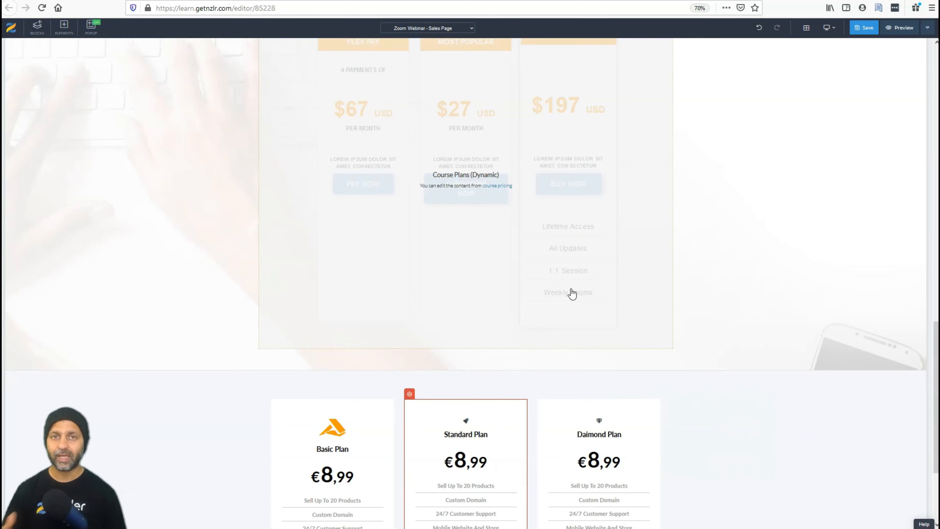
{"action": "scroll", "coordinate": [579, 242], "scroll_direction": "down", "scroll_amount": 4}
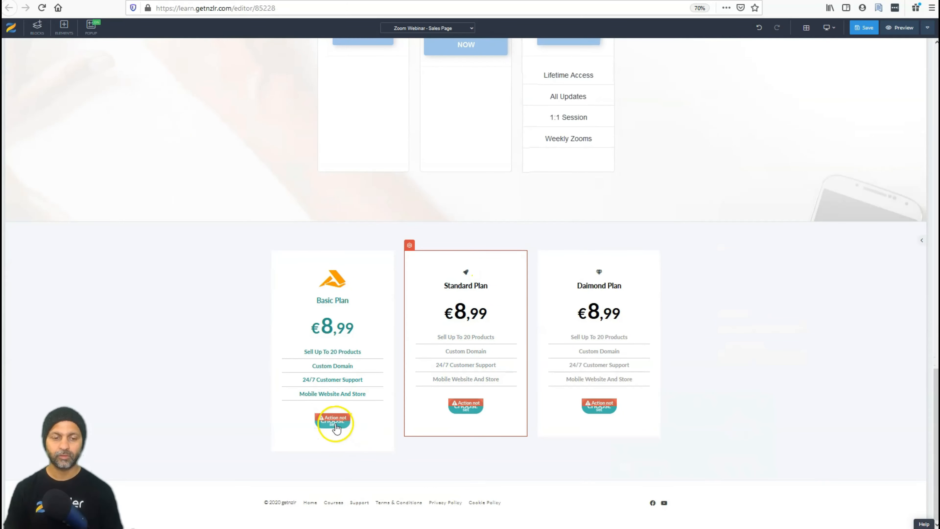
{"action": "scroll", "coordinate": [342, 414], "scroll_direction": "up", "scroll_amount": 4}
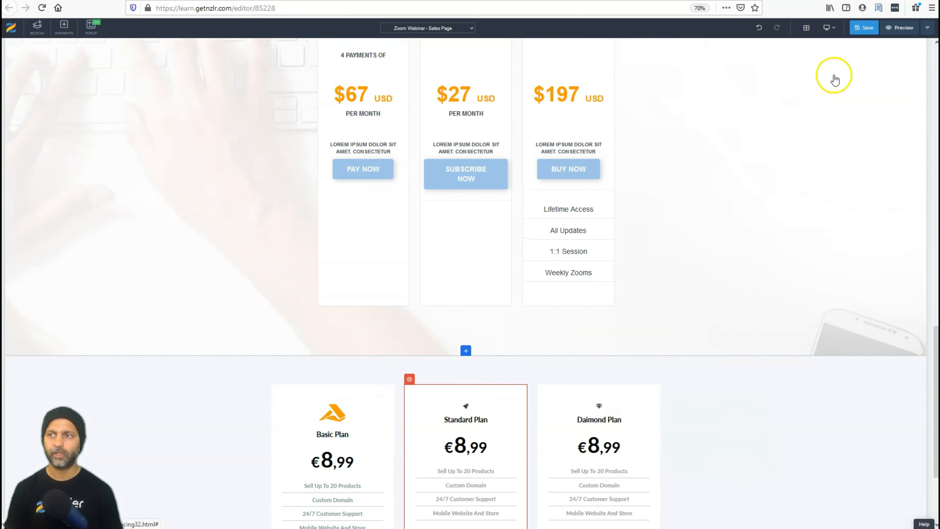
{"action": "left_click", "coordinate": [894, 29]}
{"action": "left_click", "coordinate": [499, 123]}
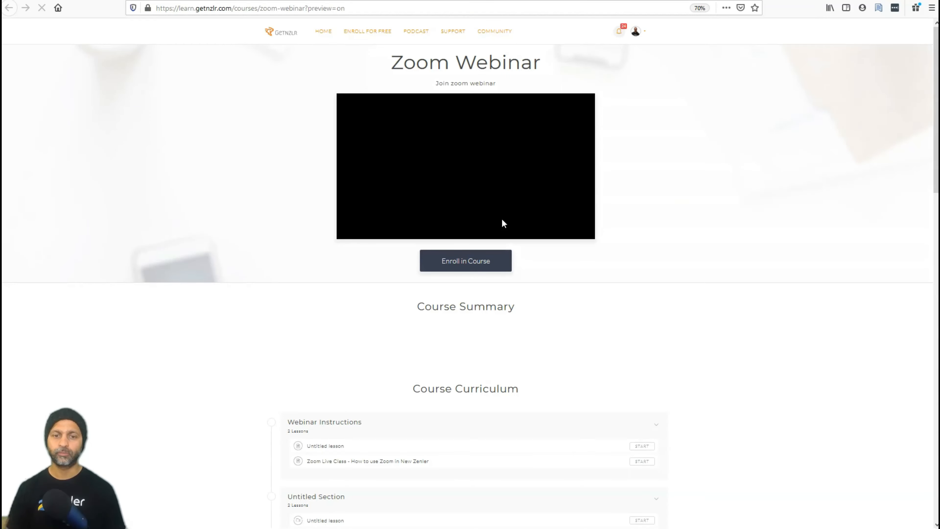
{"action": "scroll", "coordinate": [761, 189], "scroll_direction": "down", "scroll_amount": 15}
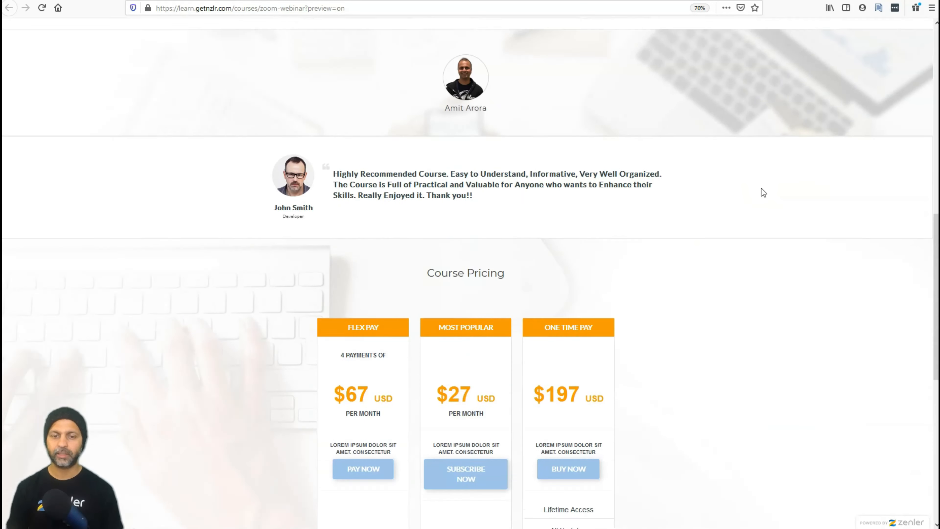
Open the Flex Pay plan's Pay Now link in a new tab and copy its checkout URL without the preview parameter
{"action": "right_click", "coordinate": [364, 220]}
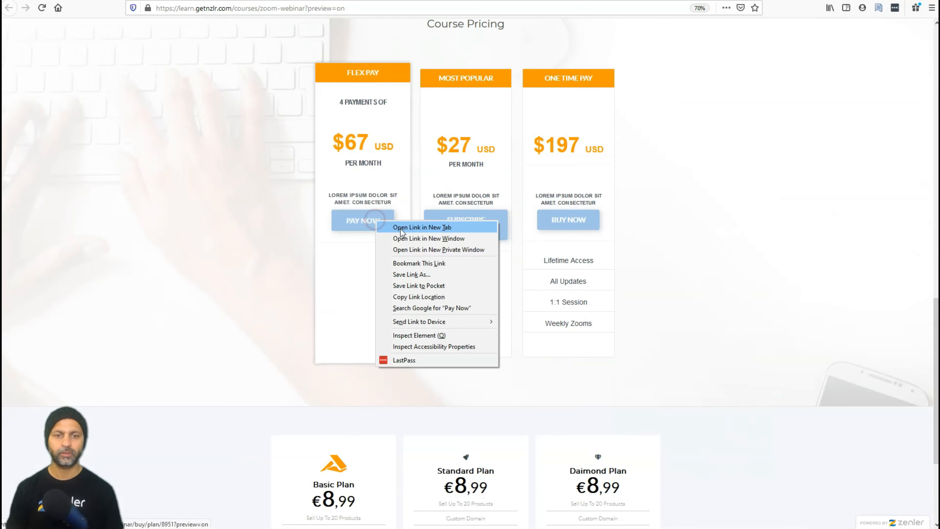
{"action": "left_click", "coordinate": [373, 225]}
{"action": "left_click_drag", "start_coordinate": [353, 8], "coordinate": [151, 13]}
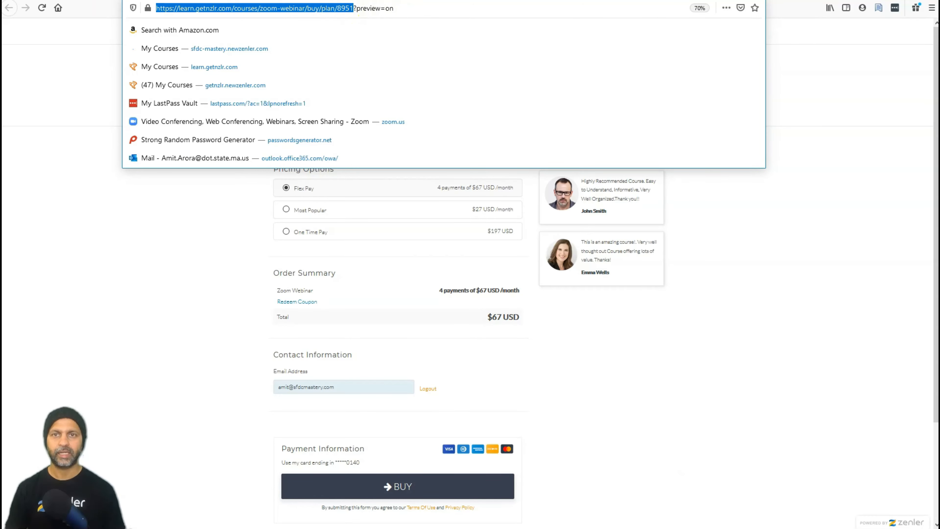
{"action": "key", "text": "ctrl+w"}
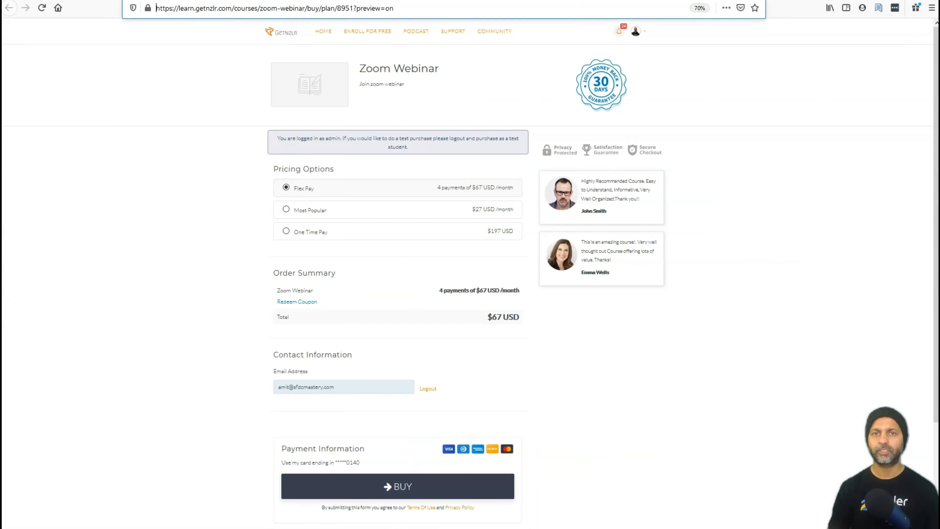
{"action": "left_click", "coordinate": [376, 14]}
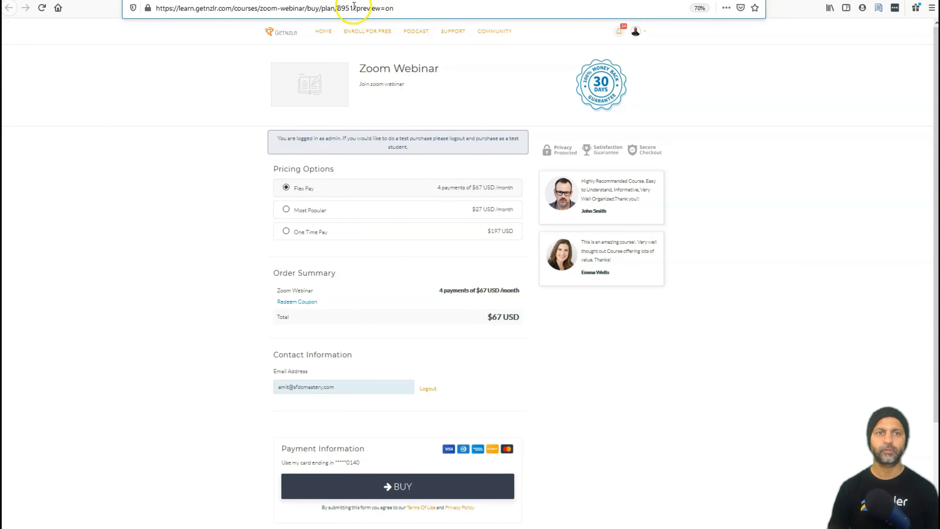
{"action": "left_click", "coordinate": [344, 1]}
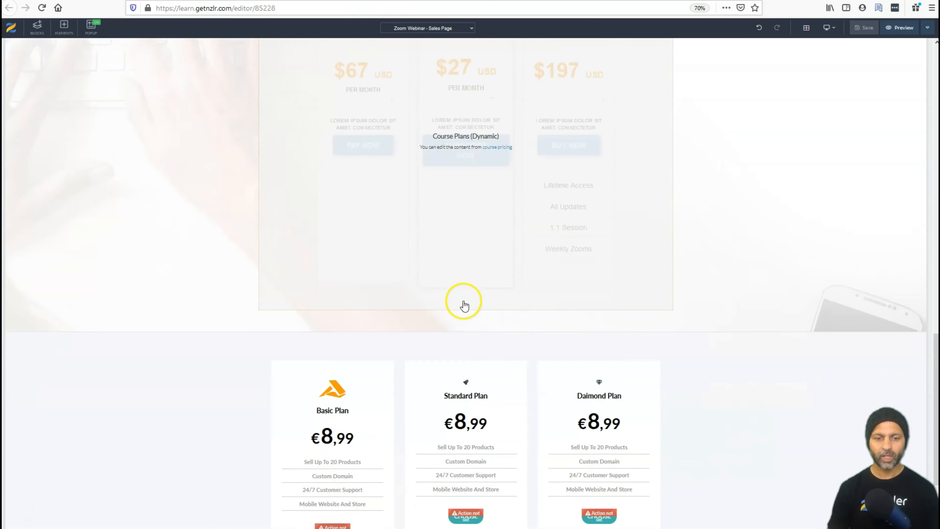
Set the Basic Plan's CHOOSE button to Go to Link with the checkout URL ending in buy/plan/8951, opening in a new tab, and save
{"action": "scroll", "coordinate": [462, 305], "scroll_direction": "down", "scroll_amount": 3}
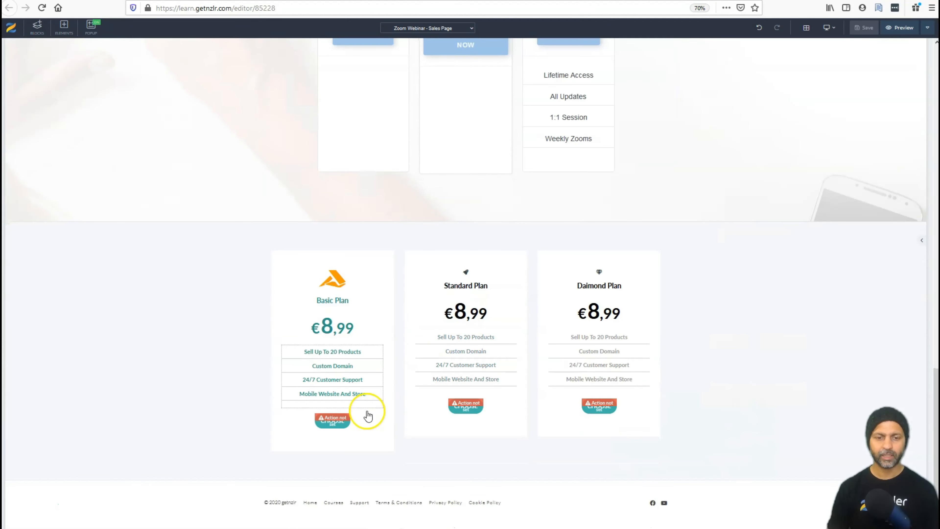
{"action": "left_click", "coordinate": [315, 407]}
{"action": "left_click", "coordinate": [326, 419]}
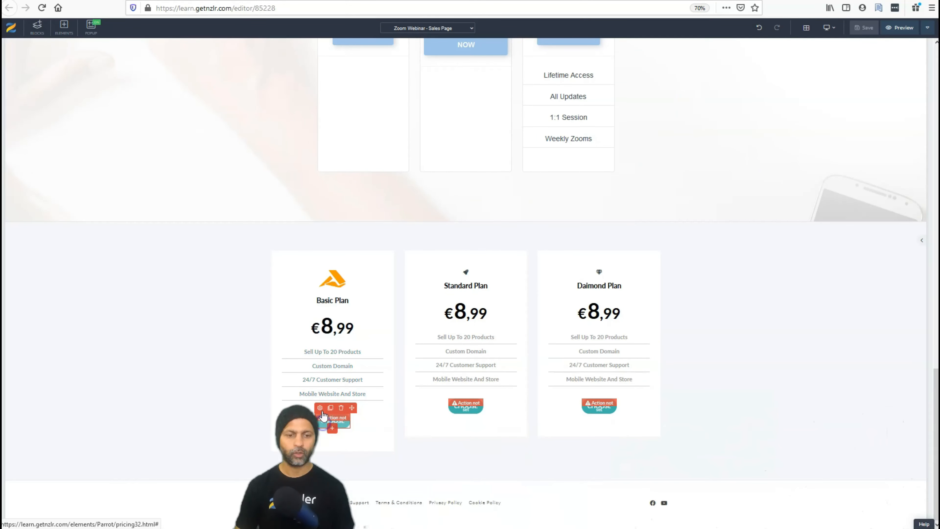
{"action": "left_click", "coordinate": [890, 63]}
{"action": "left_click", "coordinate": [913, 128]}
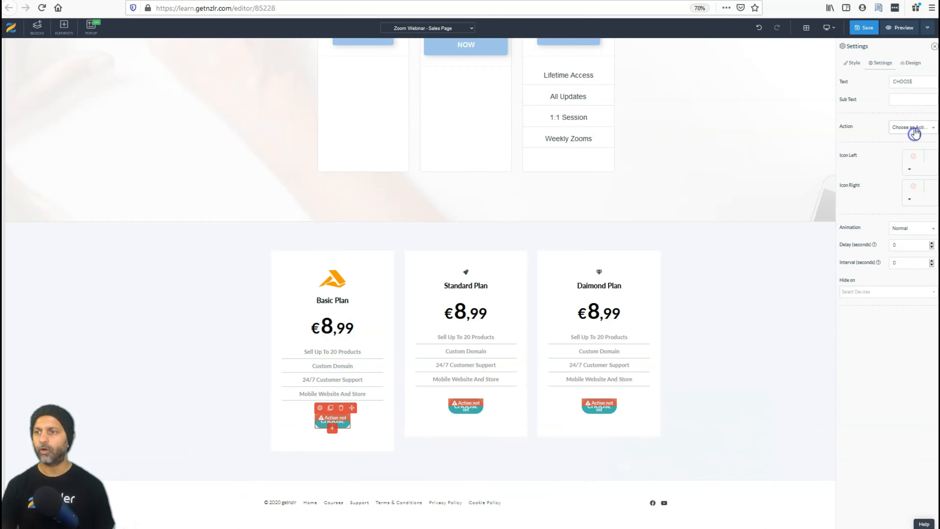
{"action": "left_click", "coordinate": [910, 160]}
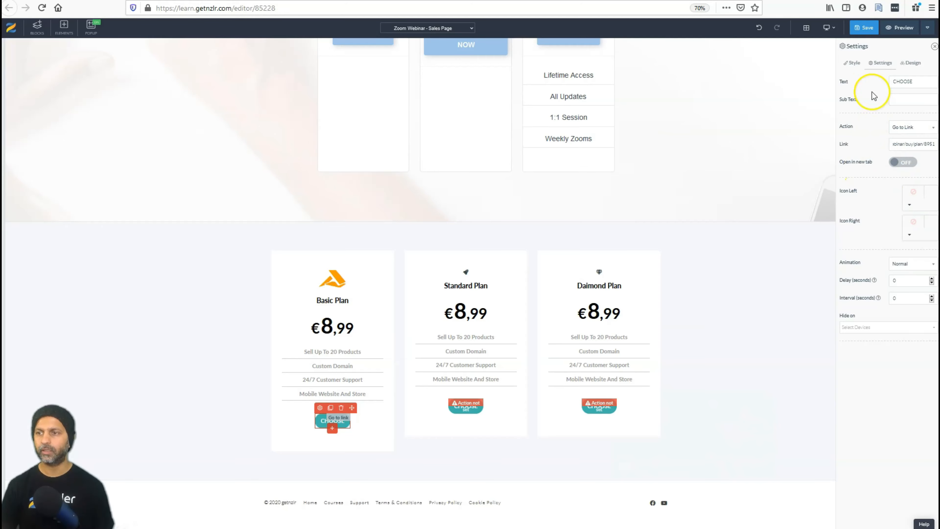
{"action": "left_click", "coordinate": [903, 162]}
{"action": "left_click", "coordinate": [864, 28]}
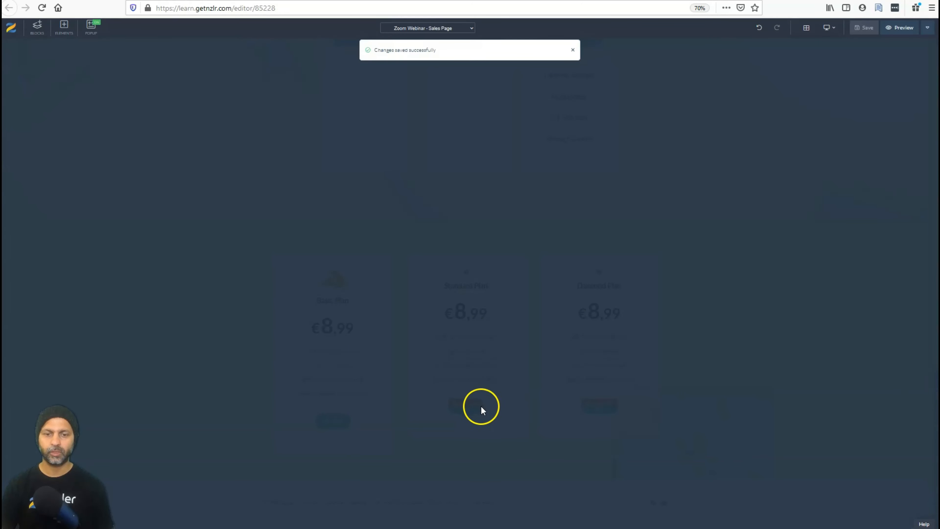
Set the Standard and Daimond Plan buttons to Go to Link with checkout URLs ending in buy/plan/8952 and buy/plan/8950, saving the page
{"action": "left_click", "coordinate": [475, 406]}
{"action": "left_click", "coordinate": [453, 393]}
{"action": "left_click", "coordinate": [912, 127]}
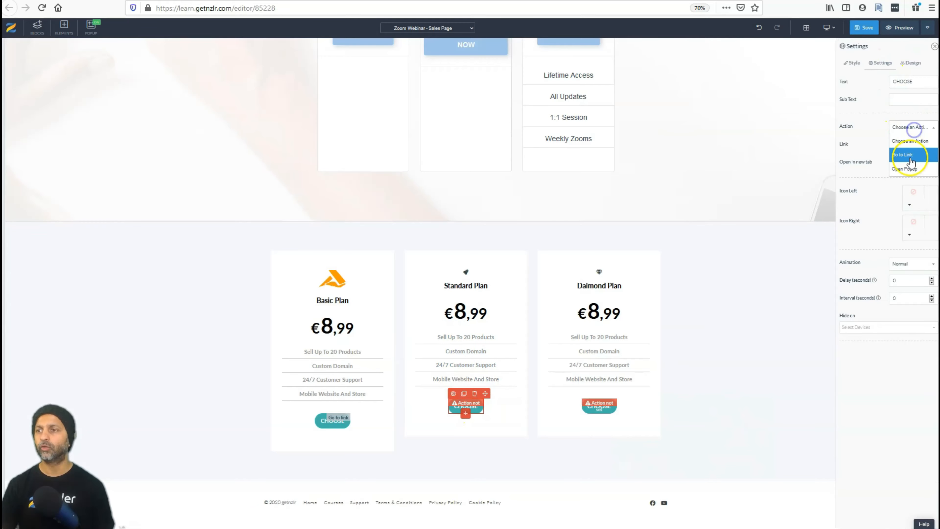
{"action": "left_click", "coordinate": [910, 152]}
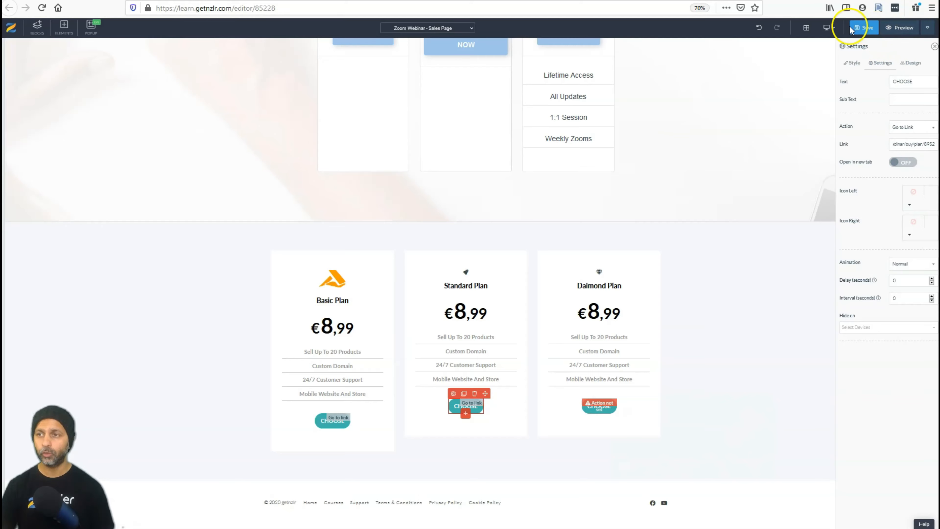
{"action": "left_click", "coordinate": [864, 28]}
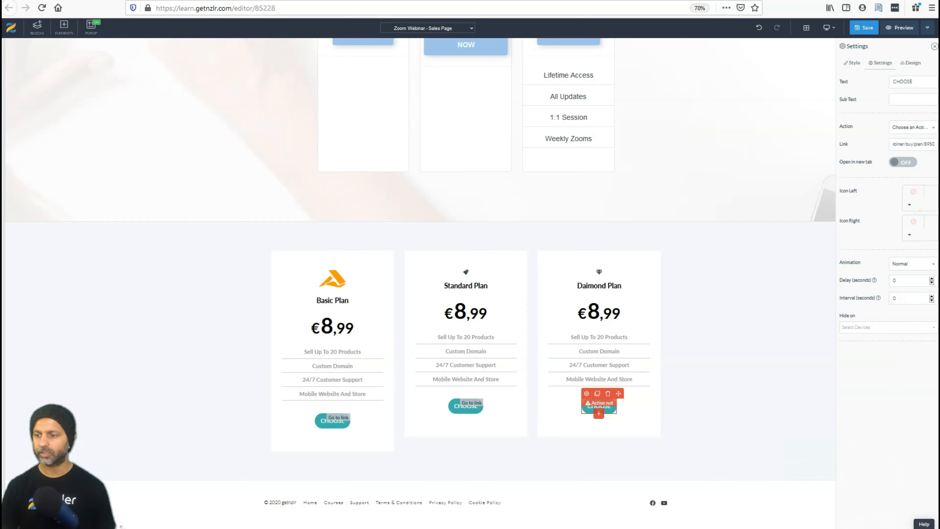
{"action": "left_click", "coordinate": [863, 28]}
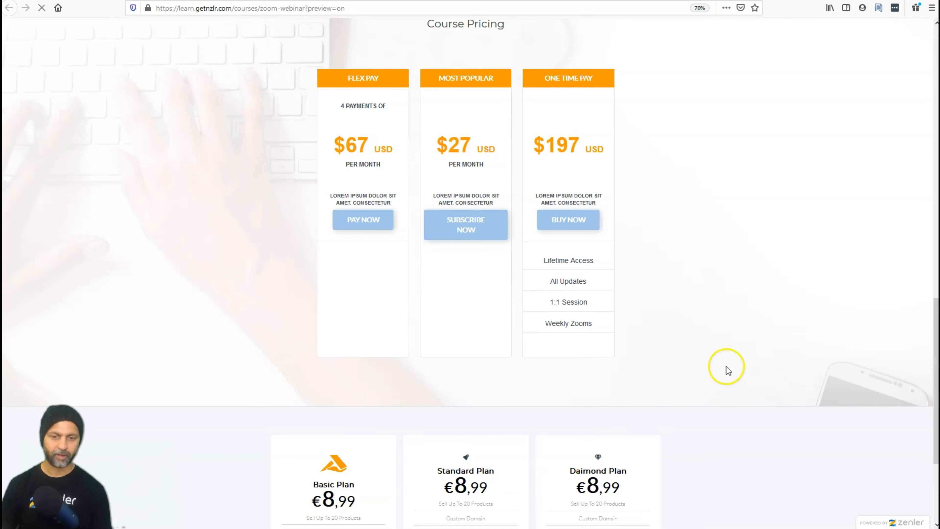
Test the checkout links of the Basic Plan and Standard Plan CHOOSE buttons on the refreshed sales page preview
{"action": "scroll", "coordinate": [682, 350], "scroll_direction": "down", "scroll_amount": 4}
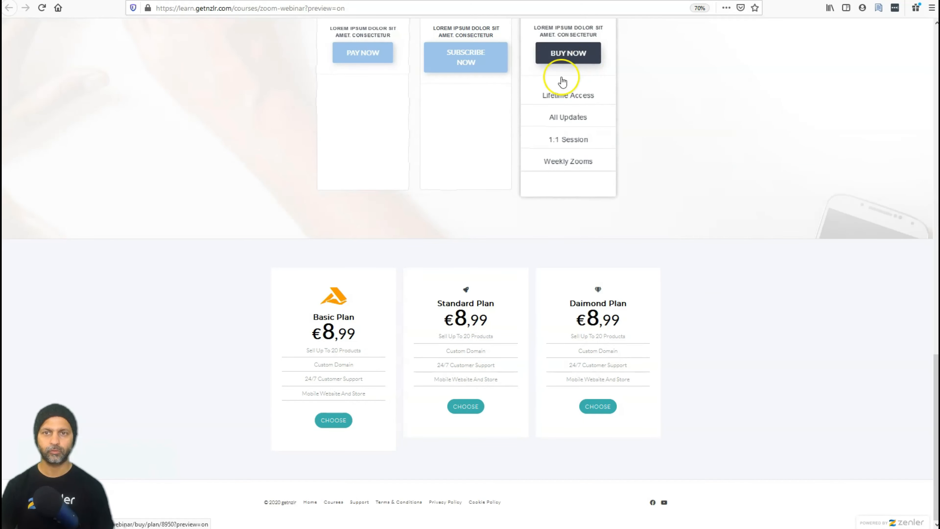
{"action": "left_click", "coordinate": [345, 421]}
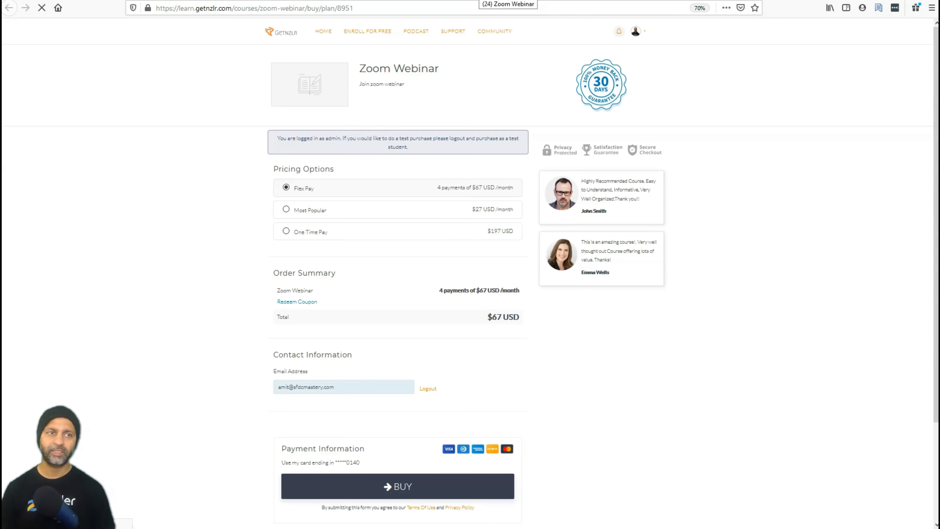
{"action": "key", "text": "alt+Left"}
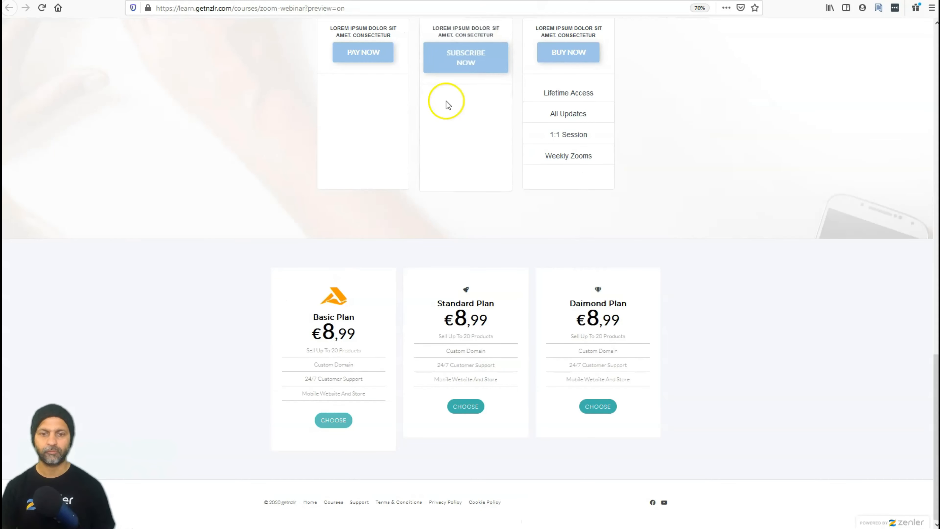
{"action": "scroll", "coordinate": [411, 159], "scroll_direction": "up", "scroll_amount": 4}
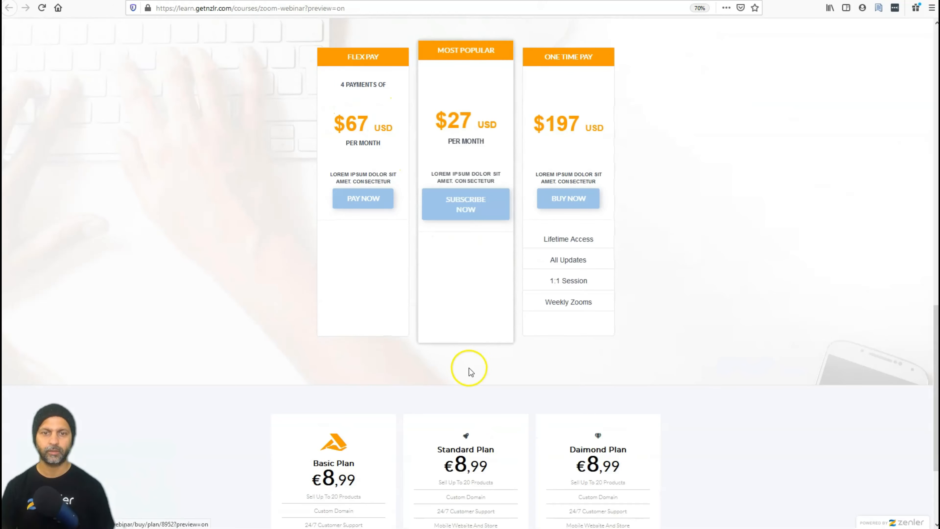
{"action": "scroll", "coordinate": [470, 367], "scroll_direction": "down", "scroll_amount": 3}
{"action": "left_click", "coordinate": [465, 406]}
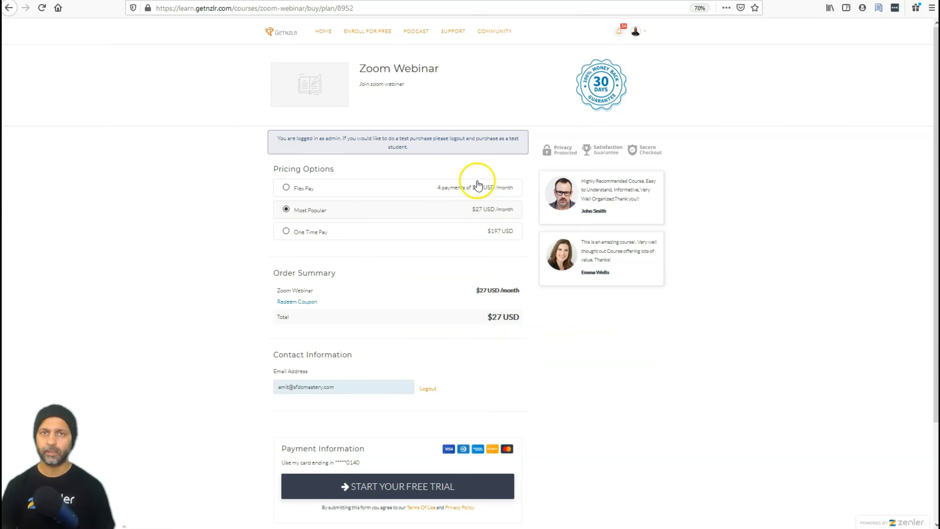
Switch between the One Time Pay and Flex Pay pricing options on the checkout page to compare their order summaries
{"action": "left_click", "coordinate": [288, 232]}
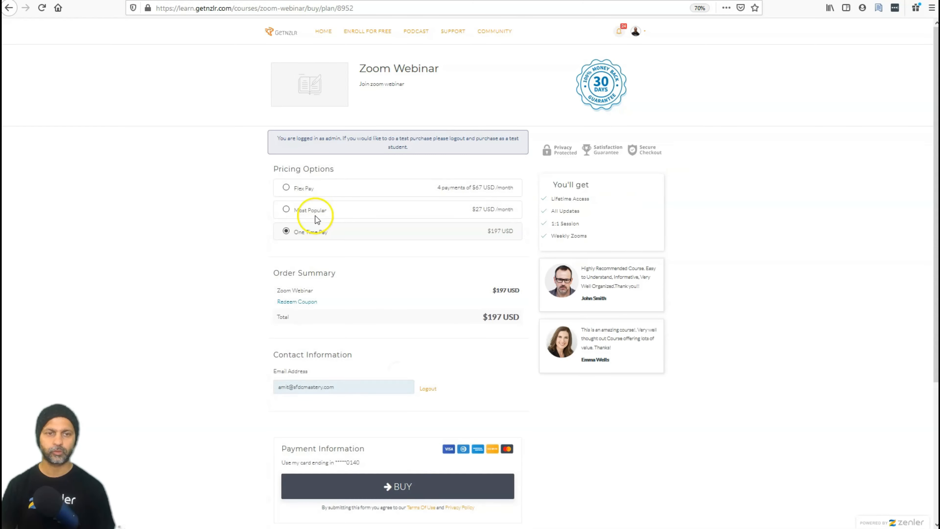
{"action": "left_click", "coordinate": [311, 188]}
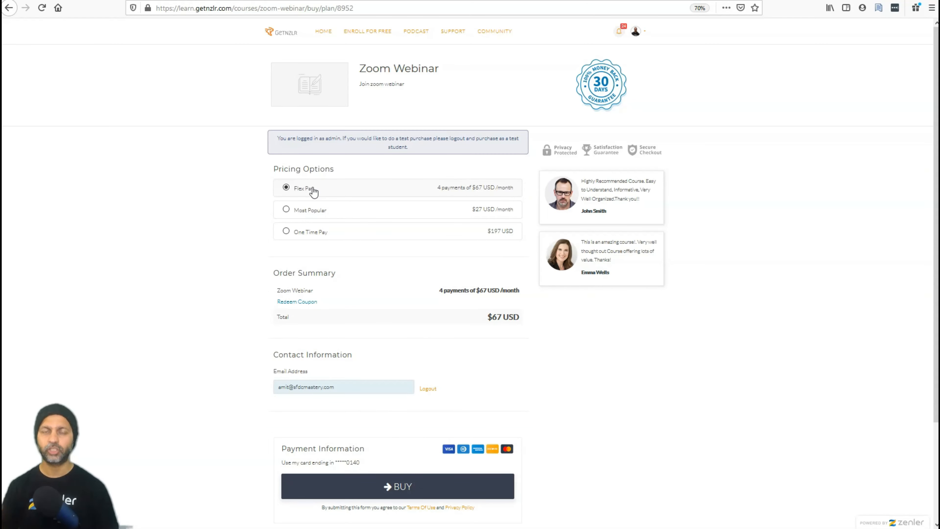
{"action": "left_click", "coordinate": [313, 231]}
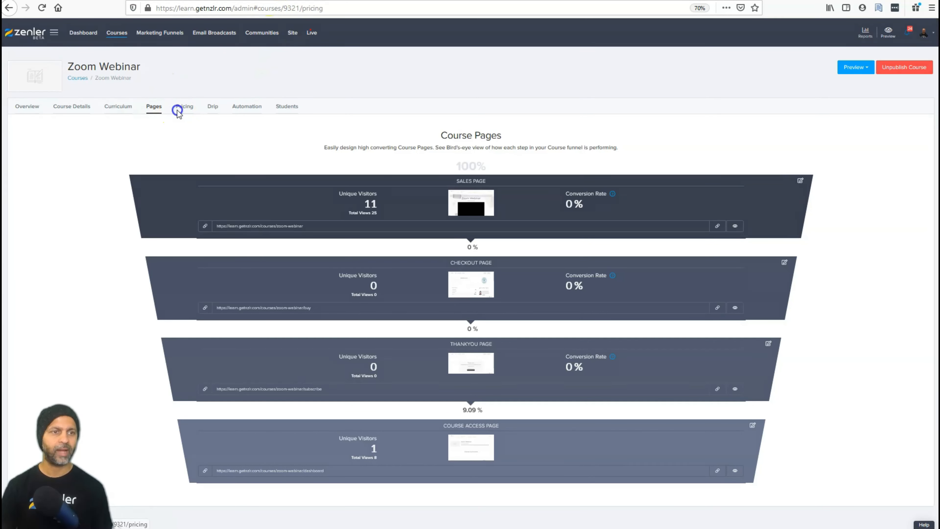
Open the Flex Pay plan for editing from the Zoom Webinar course's pricing plans
{"action": "left_click", "coordinate": [185, 107]}
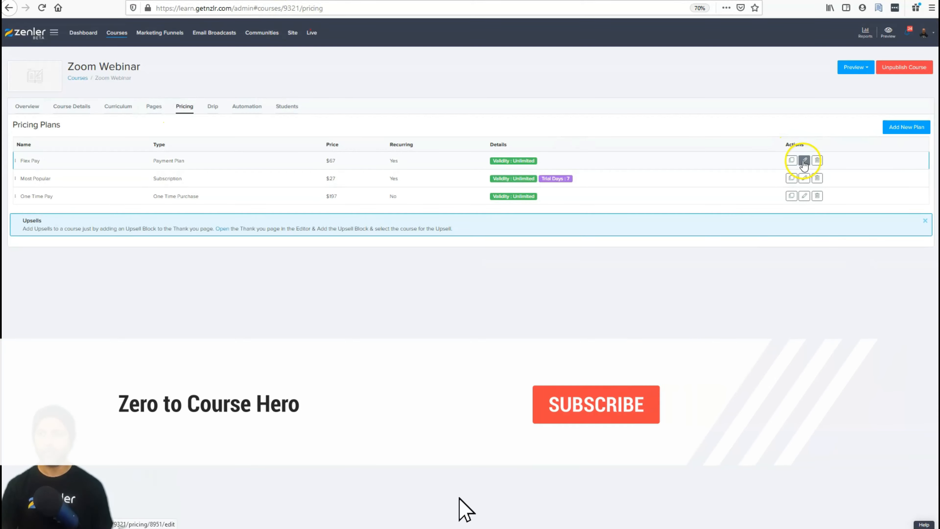
{"action": "left_click", "coordinate": [804, 160]}
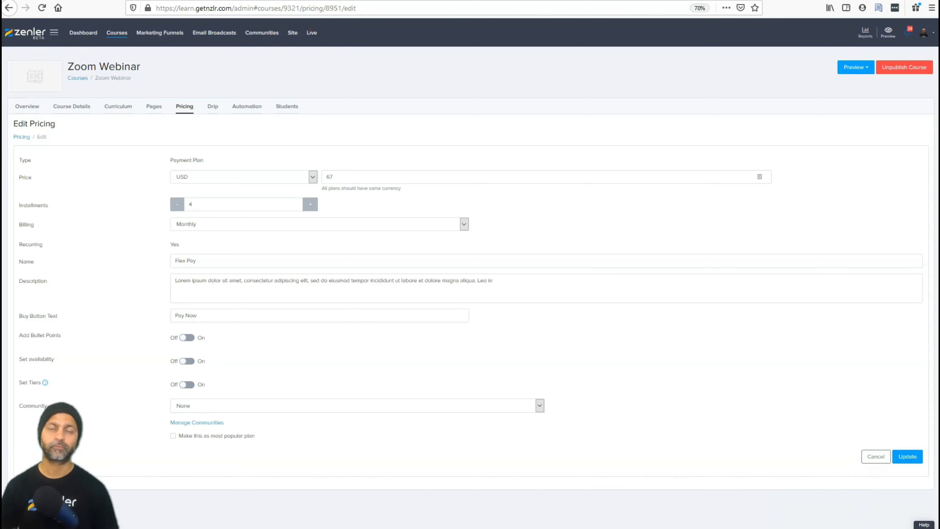
Make the course price hidden and the course secret in the Zoom Webinar course details, and update the course
{"action": "left_click", "coordinate": [63, 109]}
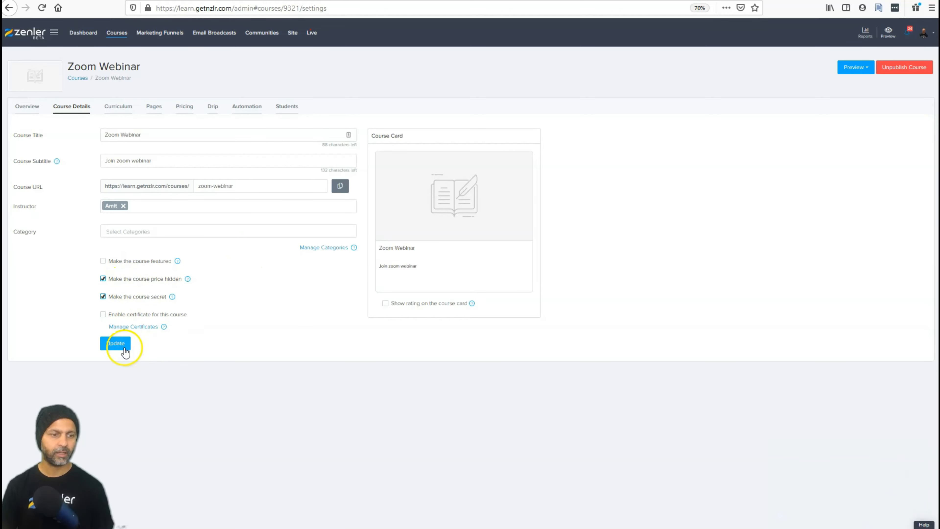
{"action": "left_click", "coordinate": [115, 343]}
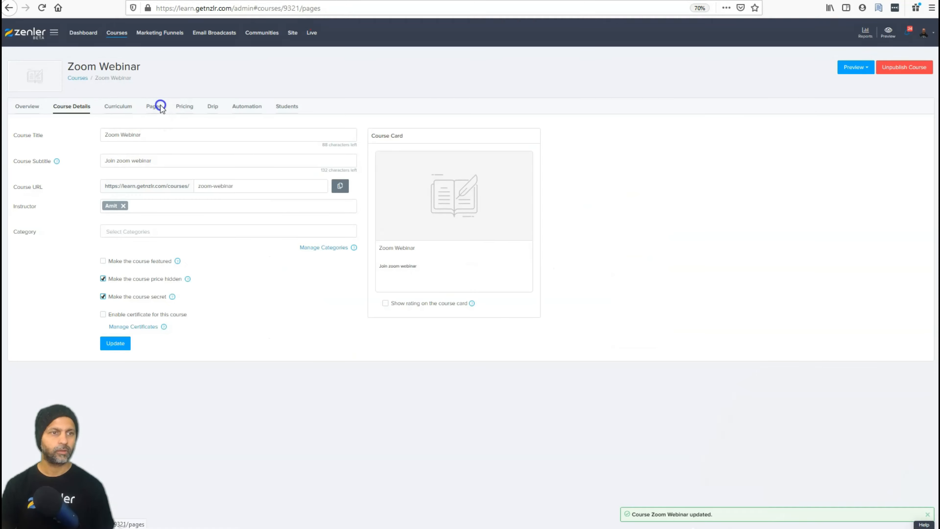
Preview the Zoom Webinar sales page from the list of course pages
{"action": "left_click", "coordinate": [155, 104]}
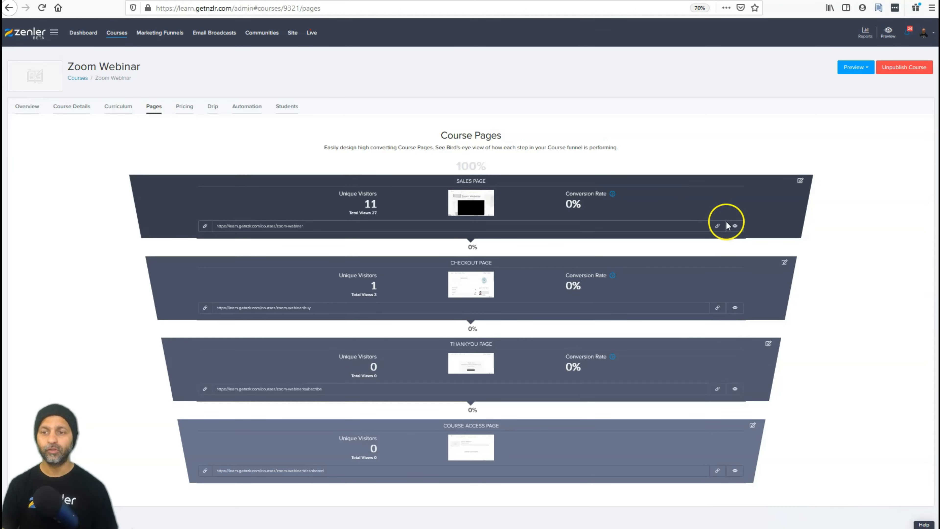
{"action": "left_click", "coordinate": [734, 225]}
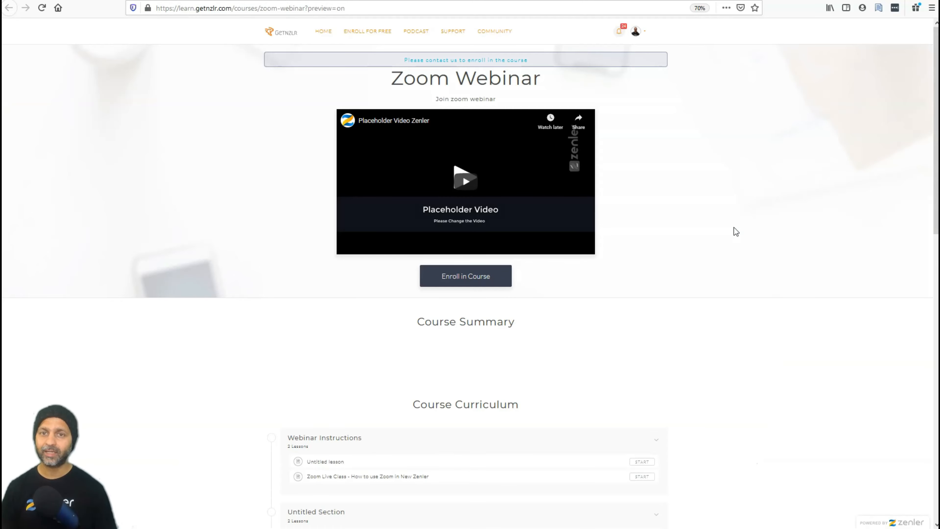
Examine the previewed sales page down to the Course Pricing section and the sample plan blocks below it
{"action": "scroll", "coordinate": [743, 145], "scroll_direction": "down", "scroll_amount": 10}
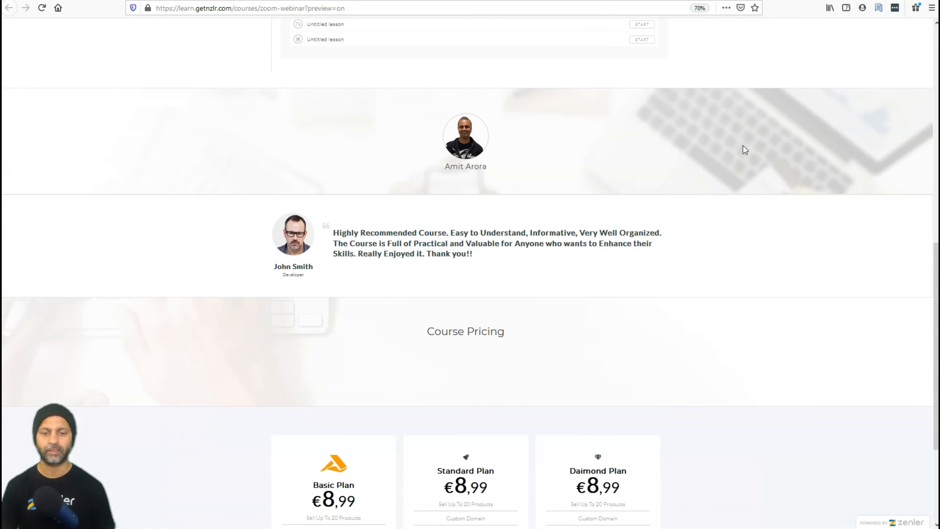
{"action": "scroll", "coordinate": [744, 146], "scroll_direction": "down", "scroll_amount": 4}
{"action": "left_click_drag", "start_coordinate": [412, 163], "coordinate": [551, 157]}
{"action": "left_click", "coordinate": [481, 195]}
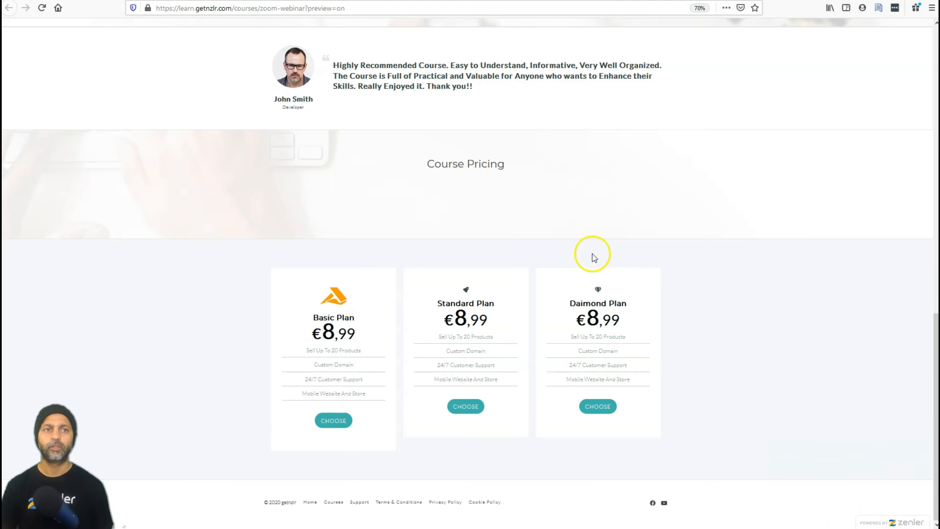
{"action": "left_click_drag", "start_coordinate": [508, 163], "coordinate": [415, 159]}
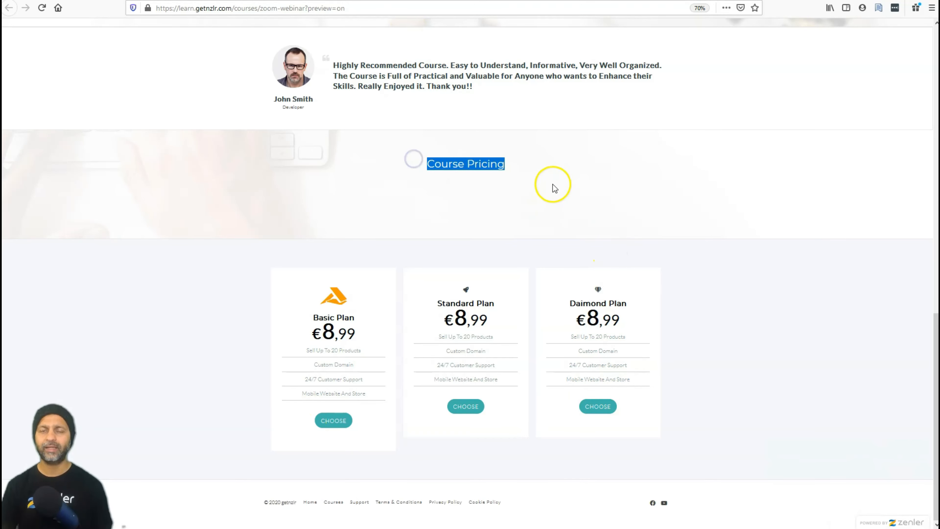
{"action": "left_click", "coordinate": [474, 165]}
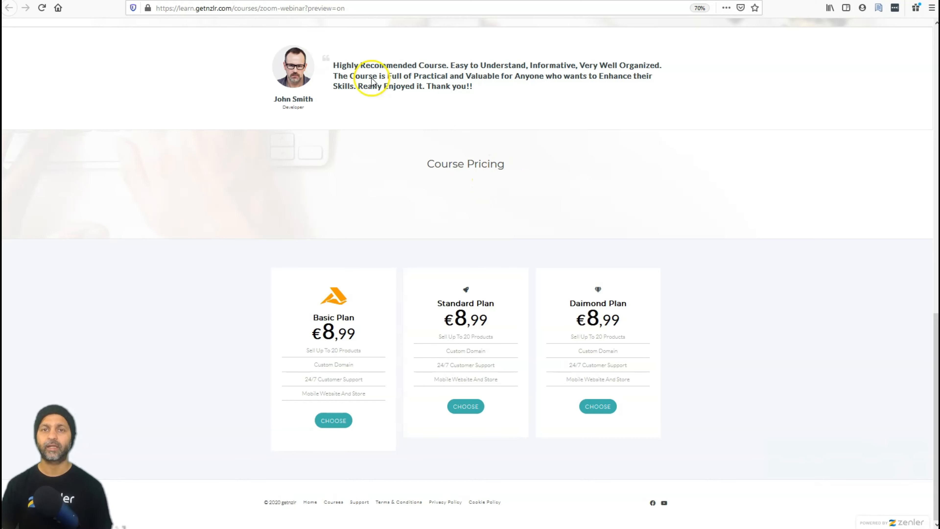
Open the Zoom Webinar sales page in the page editor
{"action": "left_click", "coordinate": [274, 0]}
{"action": "left_click", "coordinate": [799, 181]}
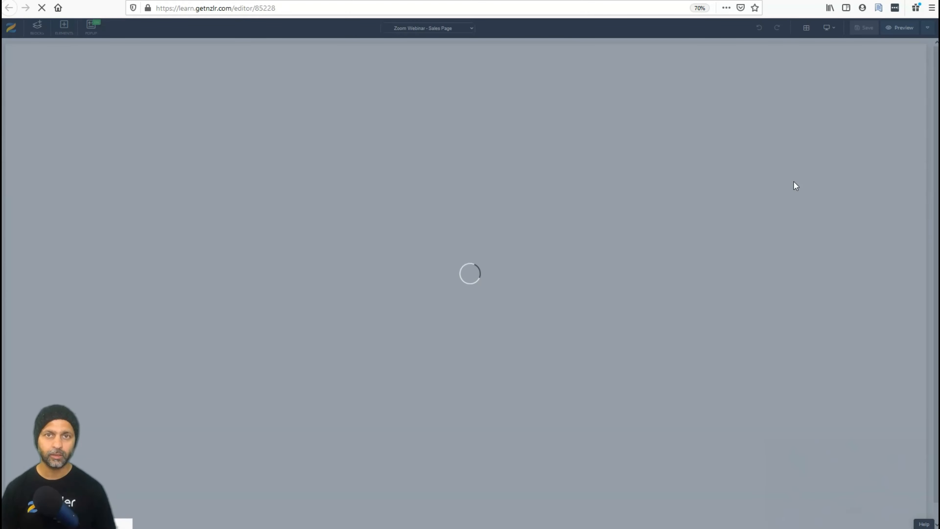
{"action": "left_click", "coordinate": [463, 149]}
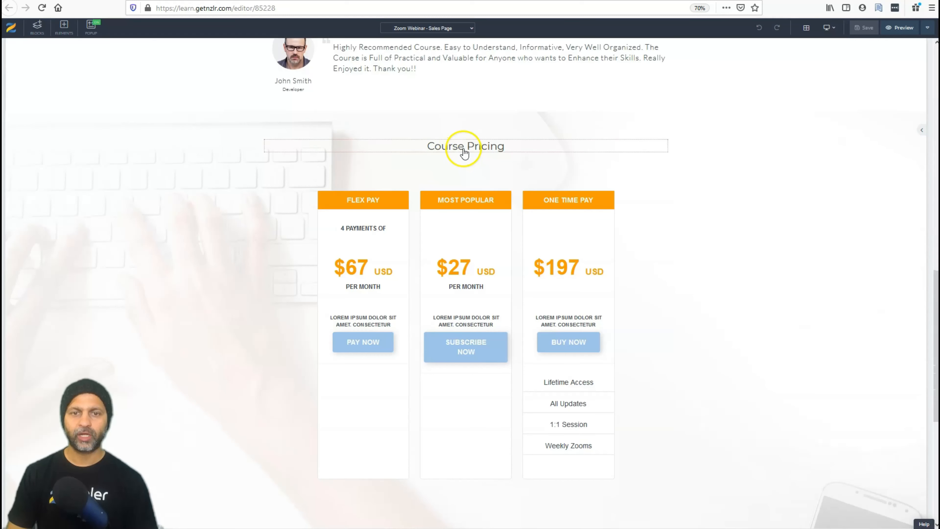
{"action": "left_click", "coordinate": [464, 149]}
{"action": "left_click", "coordinate": [465, 110]}
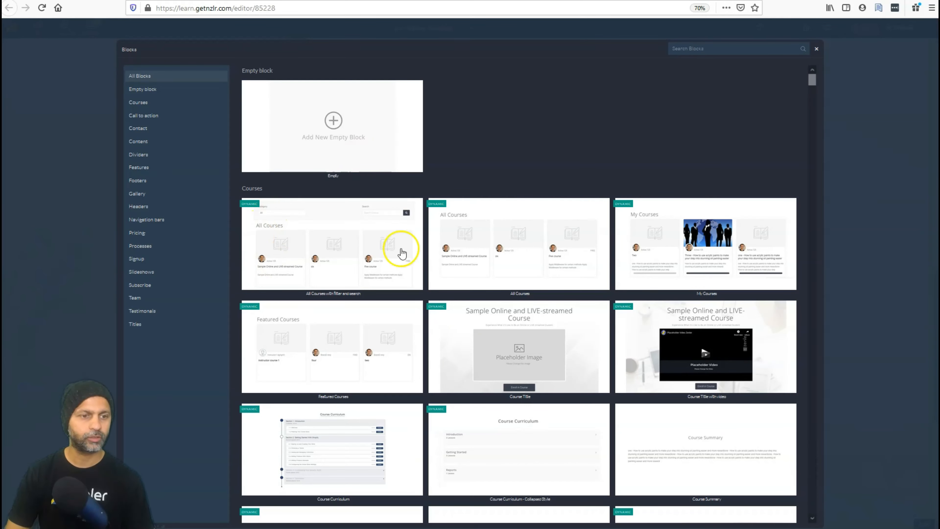
{"action": "left_click", "coordinate": [817, 48]}
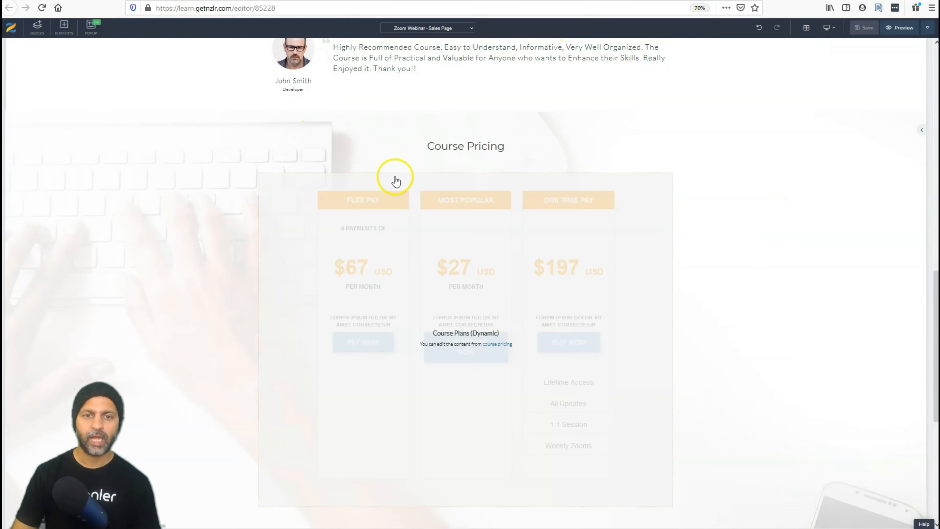
Insert the "Create Your Own Course Site for FREE now" call-to-action block between the testimonial and the Course Pricing section
{"action": "scroll", "coordinate": [514, 441], "scroll_direction": "down", "scroll_amount": 4}
{"action": "scroll", "coordinate": [485, 391], "scroll_direction": "up", "scroll_amount": 5}
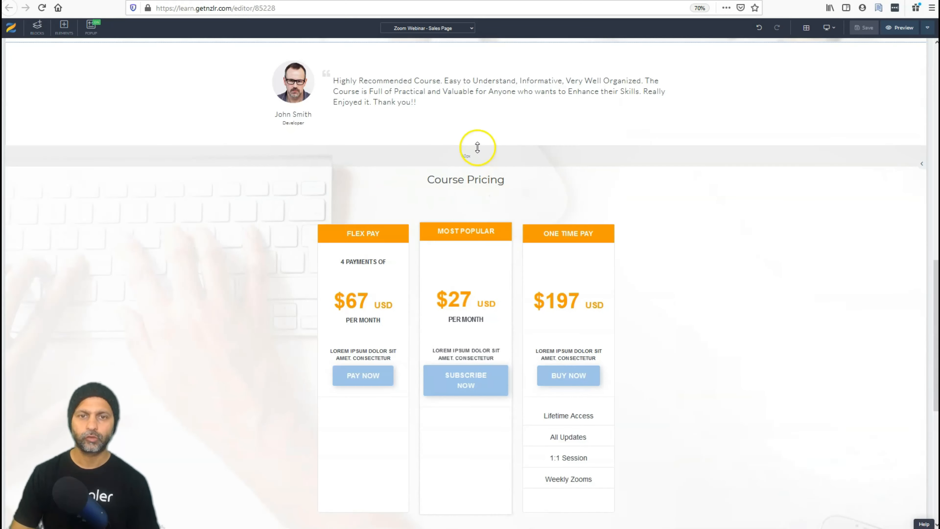
{"action": "left_click", "coordinate": [160, 129]}
{"action": "left_click", "coordinate": [467, 142]}
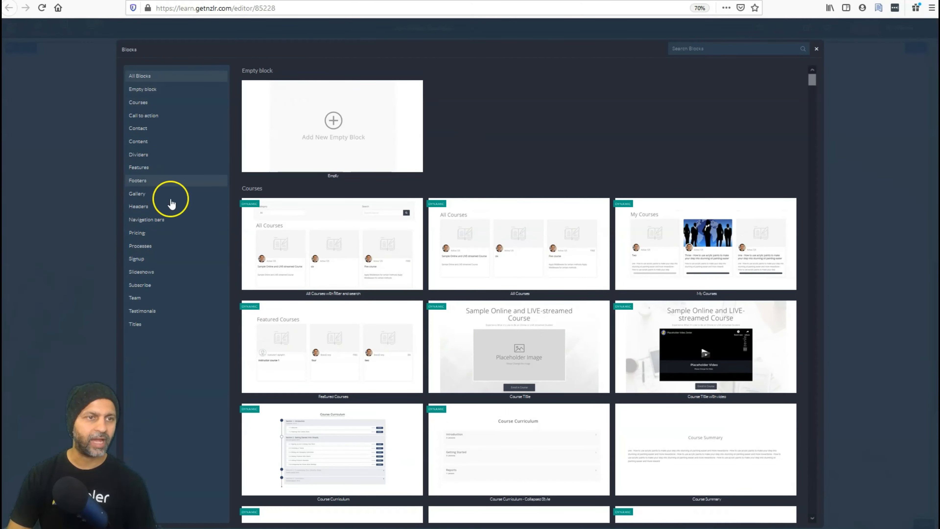
{"action": "left_click", "coordinate": [149, 118]}
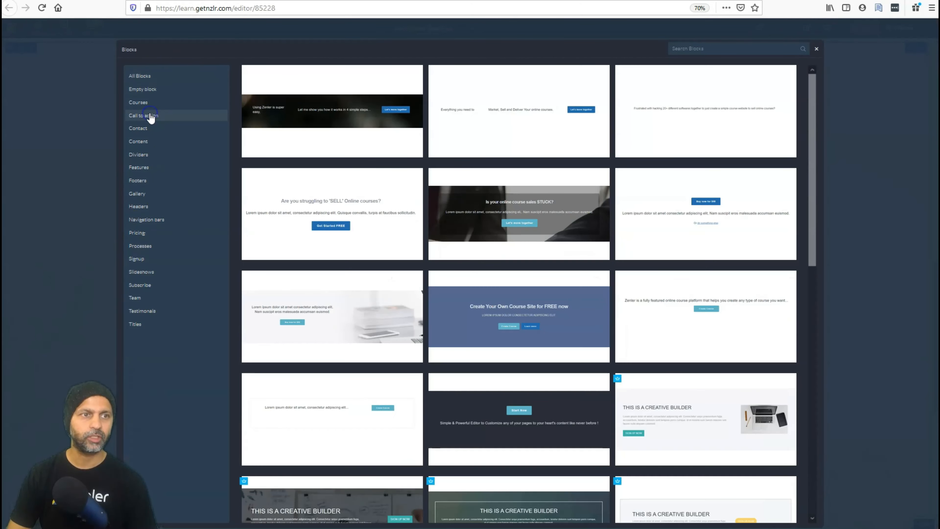
{"action": "left_click", "coordinate": [564, 306]}
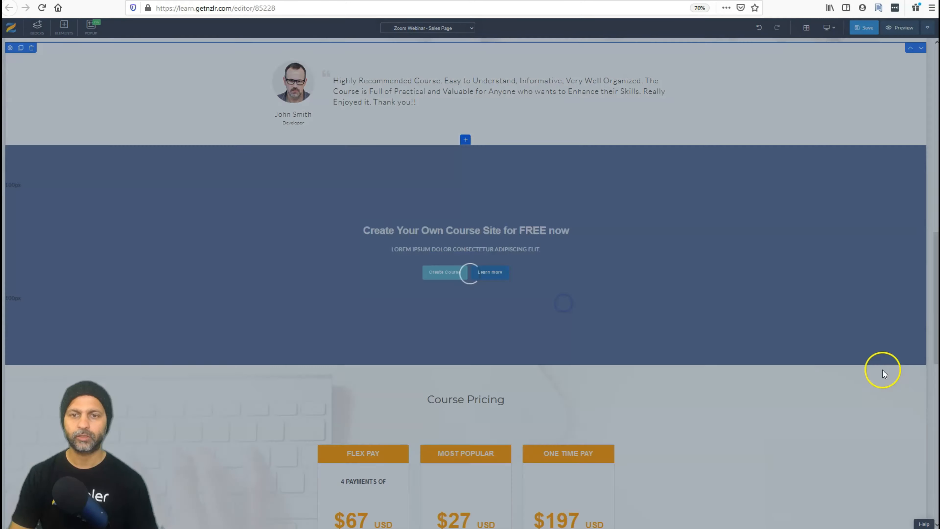
Replace the new block's heading with "This course is not open for enrollment. Please join the waitlist below"
{"action": "left_click", "coordinate": [562, 202]}
{"action": "left_click_drag", "start_coordinate": [390, 196], "coordinate": [356, 204]}
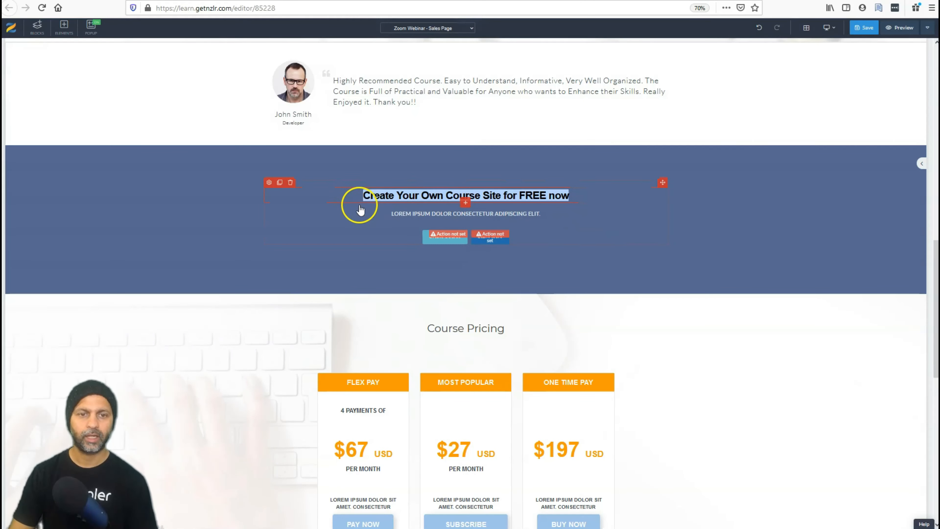
{"action": "type", "text": "TY"}
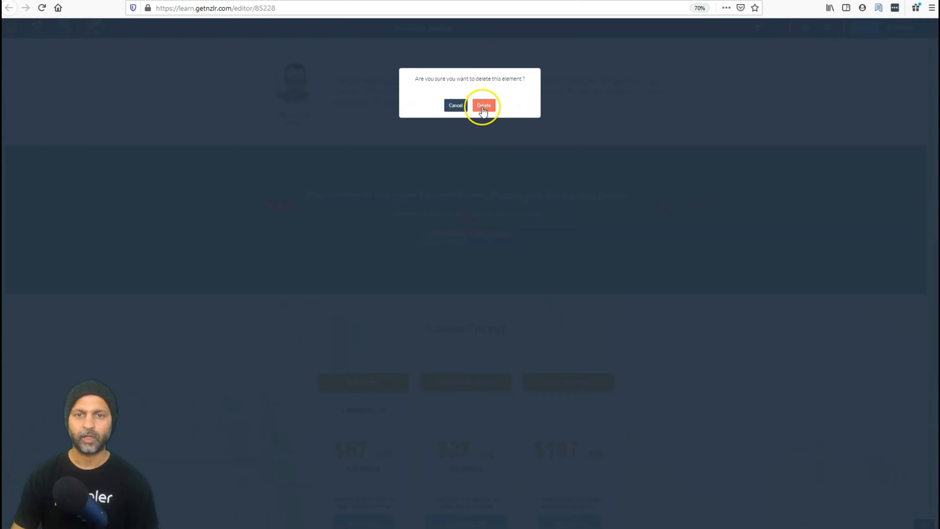
Delete the placeholder subheading and the "Learn more" button from the call-to-action block
{"action": "left_click", "coordinate": [483, 103]}
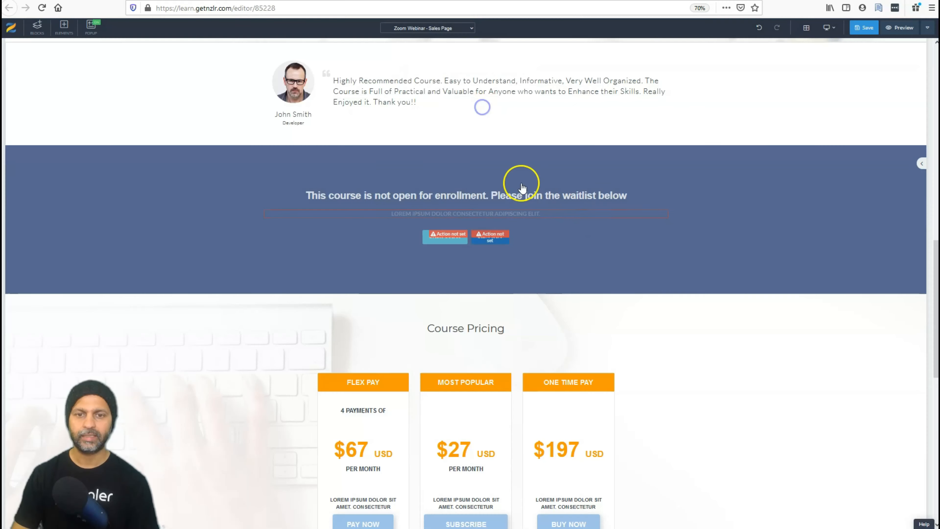
{"action": "left_click", "coordinate": [497, 221]}
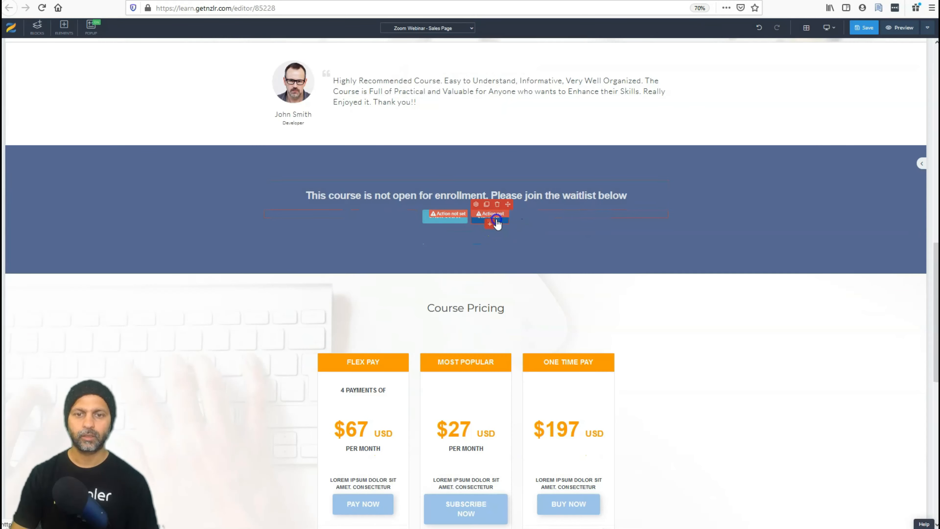
{"action": "left_click", "coordinate": [497, 204]}
{"action": "left_click", "coordinate": [482, 103]}
Change the text of the remaining call-to-action button to "Join Waitlist"
{"action": "left_click", "coordinate": [452, 219]}
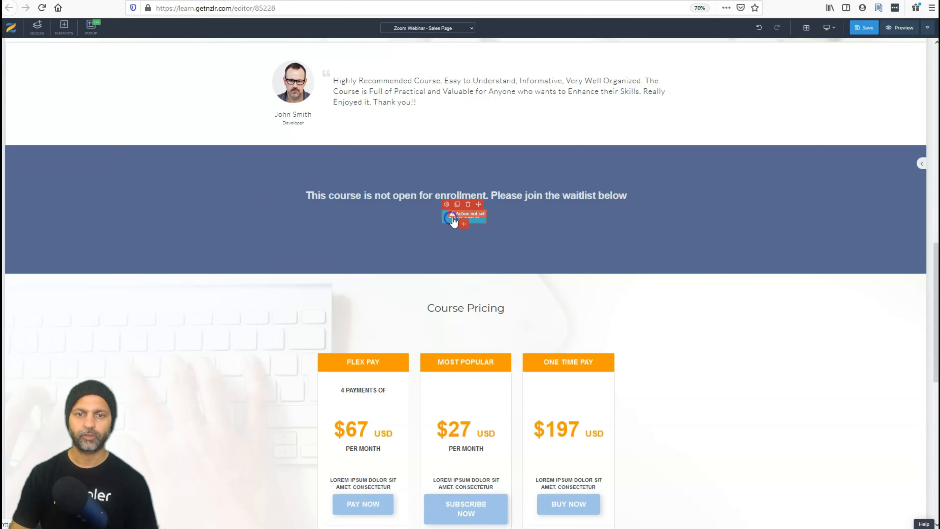
{"action": "left_click", "coordinate": [446, 204]}
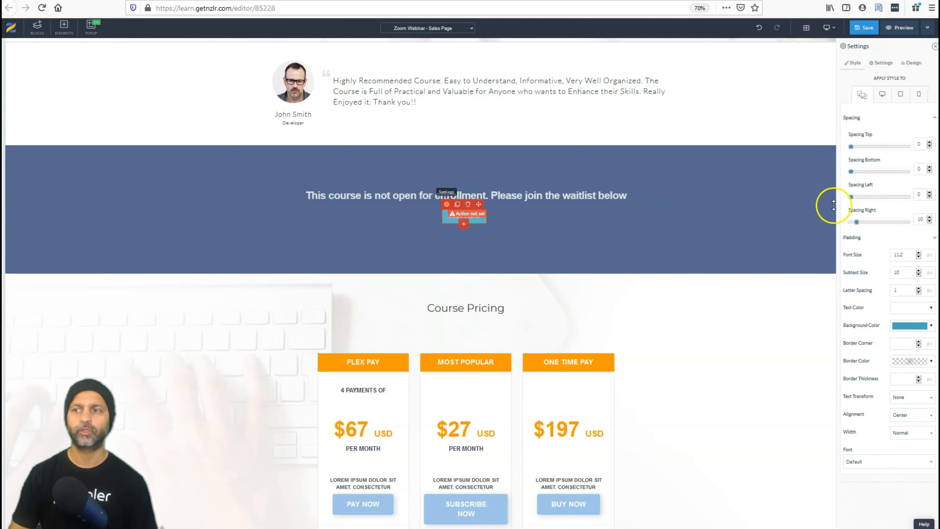
{"action": "left_click", "coordinate": [883, 64]}
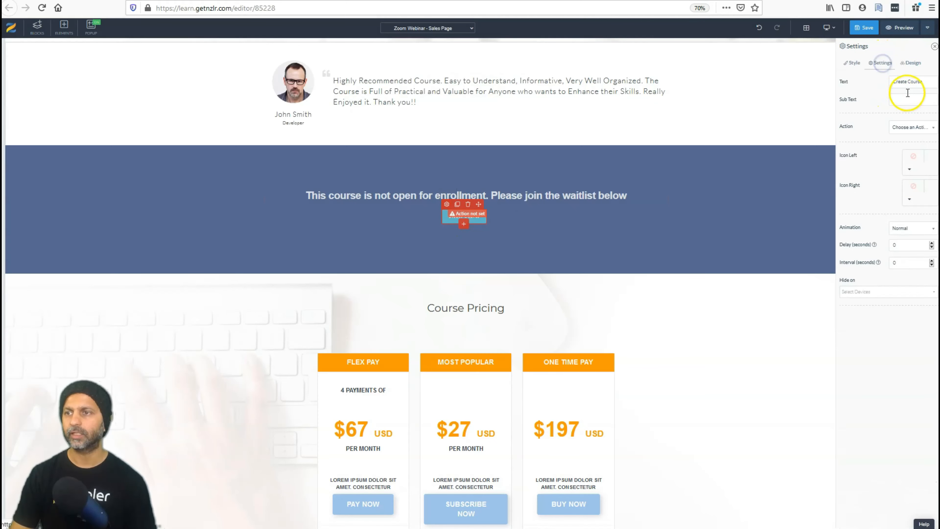
Set the Join Waitlist button's font to Alfa Slab One and its font size to 30
{"action": "left_click", "coordinate": [852, 63]}
{"action": "scroll", "coordinate": [910, 300], "scroll_direction": "down", "scroll_amount": 3}
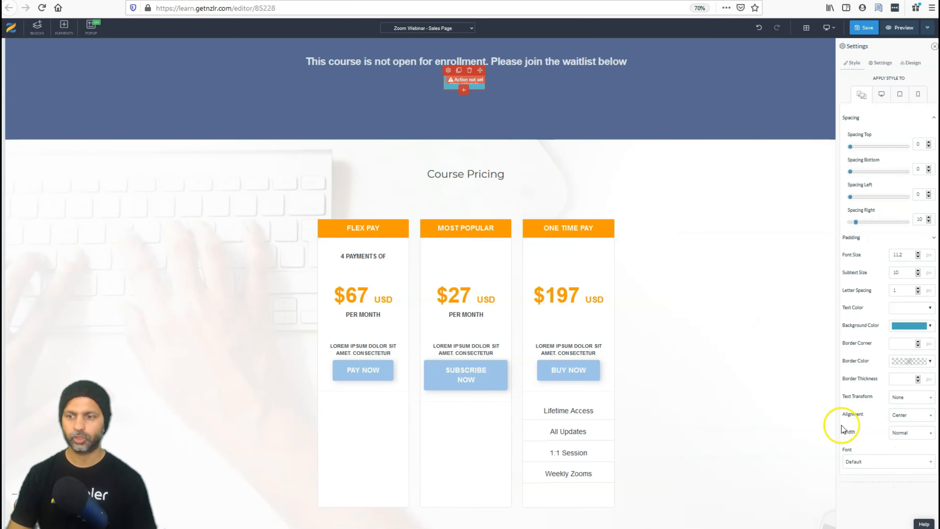
{"action": "left_click", "coordinate": [875, 457]}
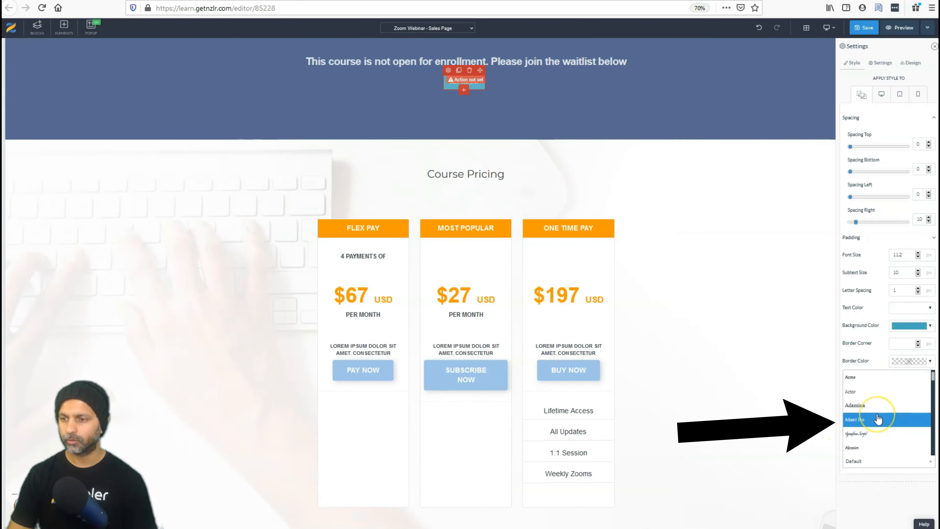
{"action": "left_click", "coordinate": [878, 419]}
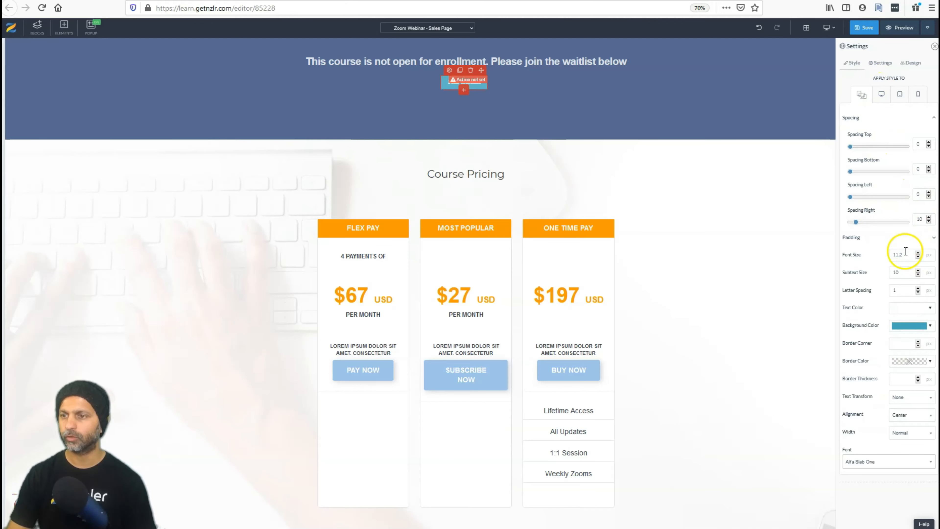
{"action": "type", "text": "30"}
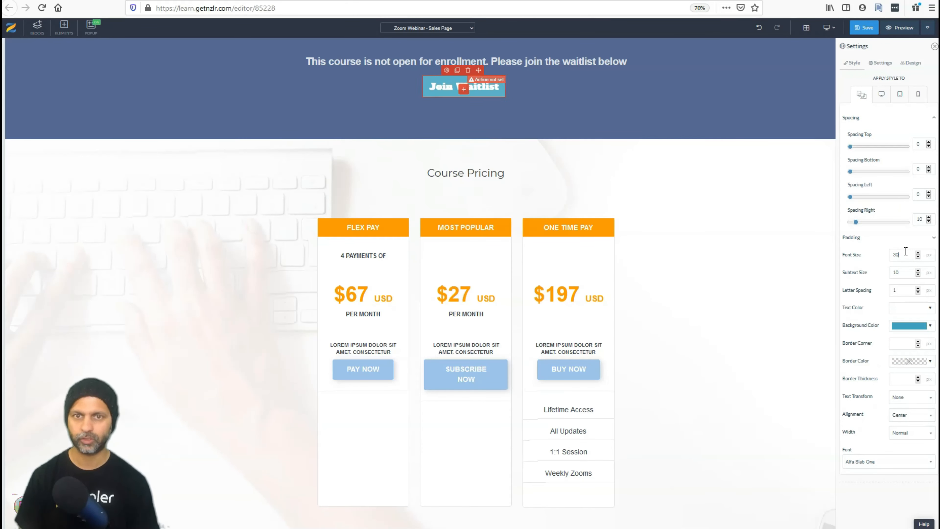
Search the icons for "point" and insert the outlined hand-point-down icon between the waitlist heading and the button
{"action": "left_click", "coordinate": [477, 59]}
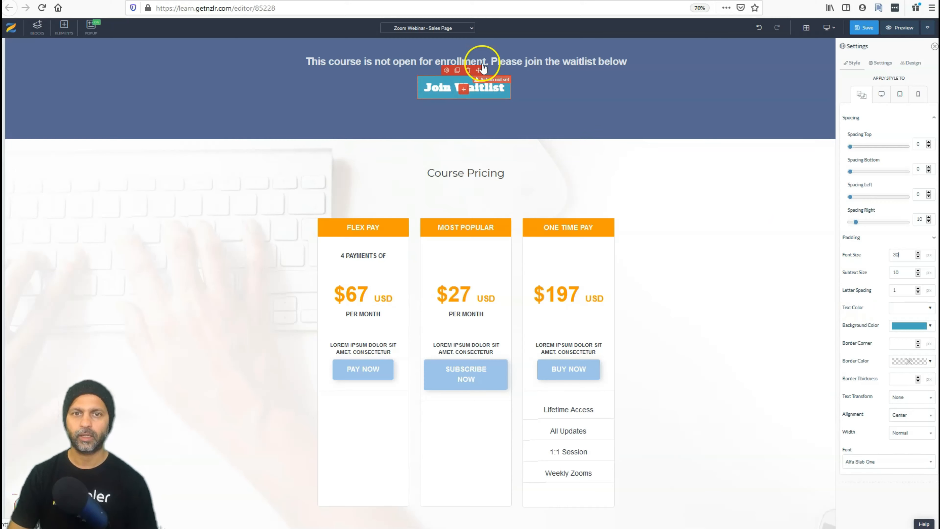
{"action": "left_click", "coordinate": [465, 69]}
{"action": "scroll", "coordinate": [386, 359], "scroll_direction": "down", "scroll_amount": 5}
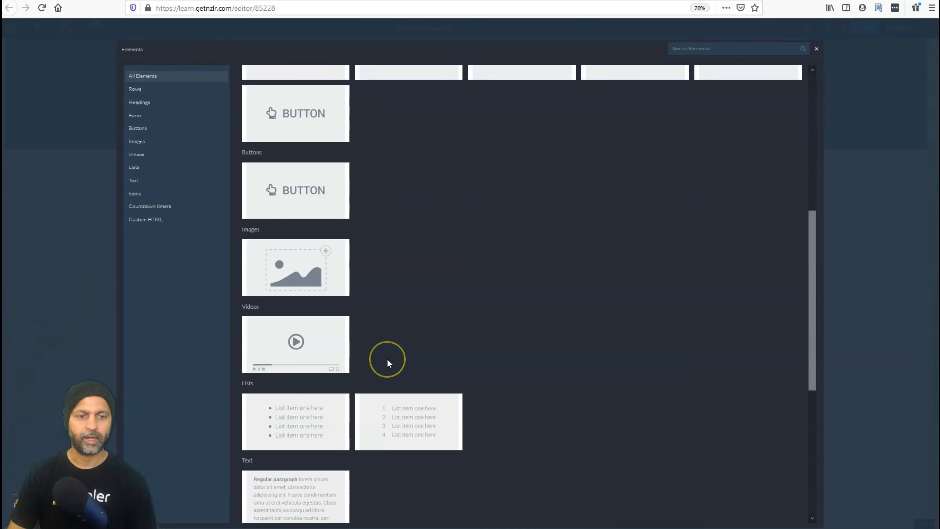
{"action": "scroll", "coordinate": [386, 359], "scroll_direction": "up", "scroll_amount": 3}
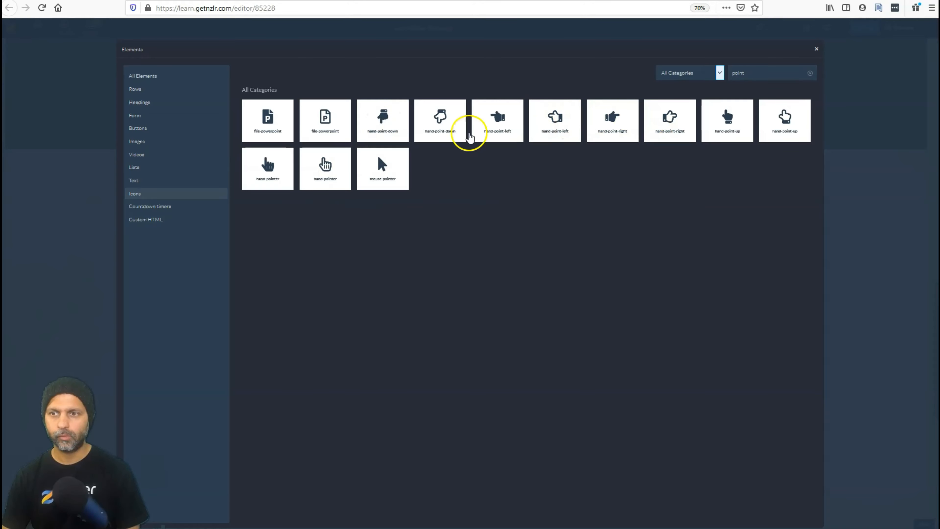
{"action": "left_click", "coordinate": [450, 132]}
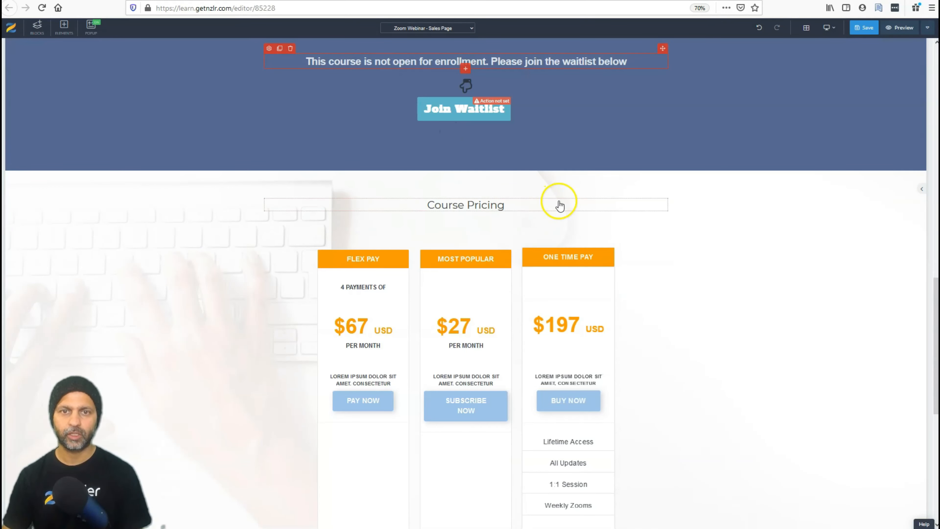
Color the pointing hand icon white, set its font size to 90, and increase its bottom spacing
{"action": "left_click", "coordinate": [463, 94]}
{"action": "left_click", "coordinate": [909, 256]}
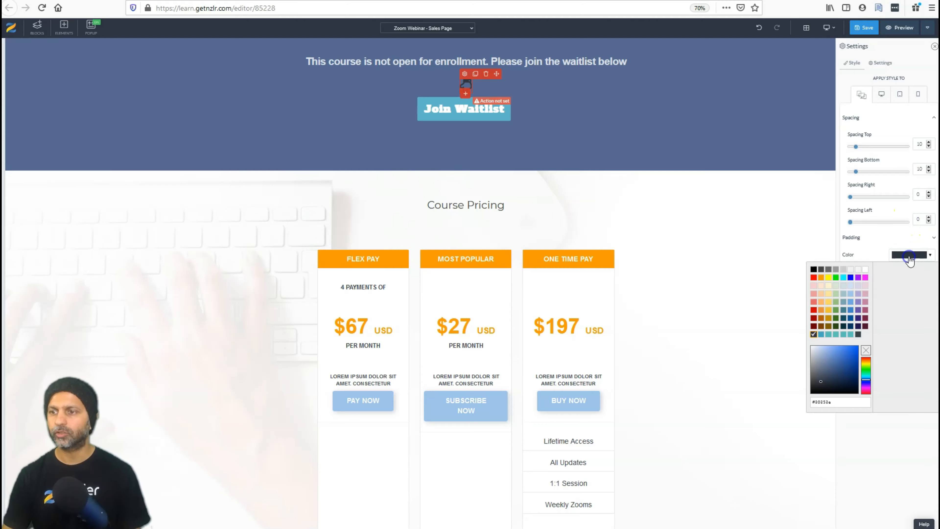
{"action": "left_click", "coordinate": [864, 269]}
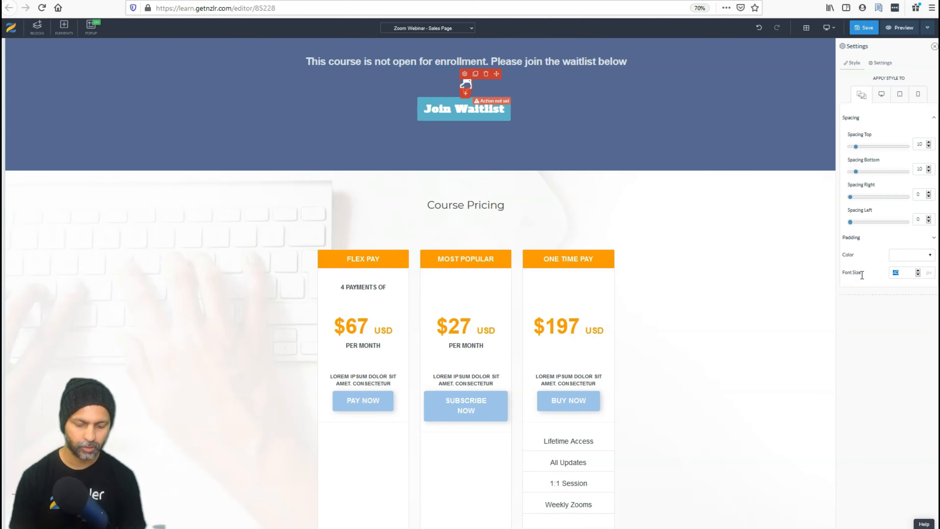
{"action": "type", "text": "90"}
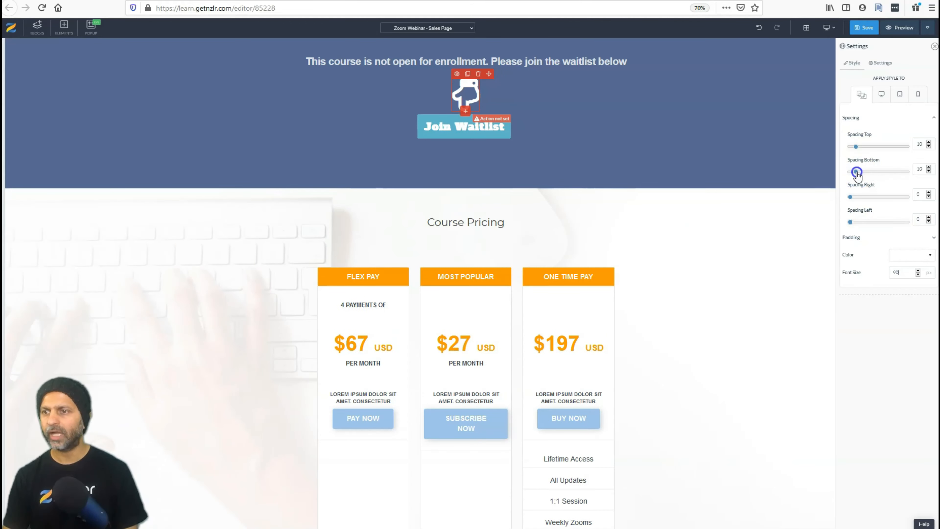
{"action": "left_click_drag", "start_coordinate": [857, 172], "coordinate": [888, 173]}
Check the waitlist block's layout in mobile view, and return to desktop view
{"action": "left_click", "coordinate": [827, 28]}
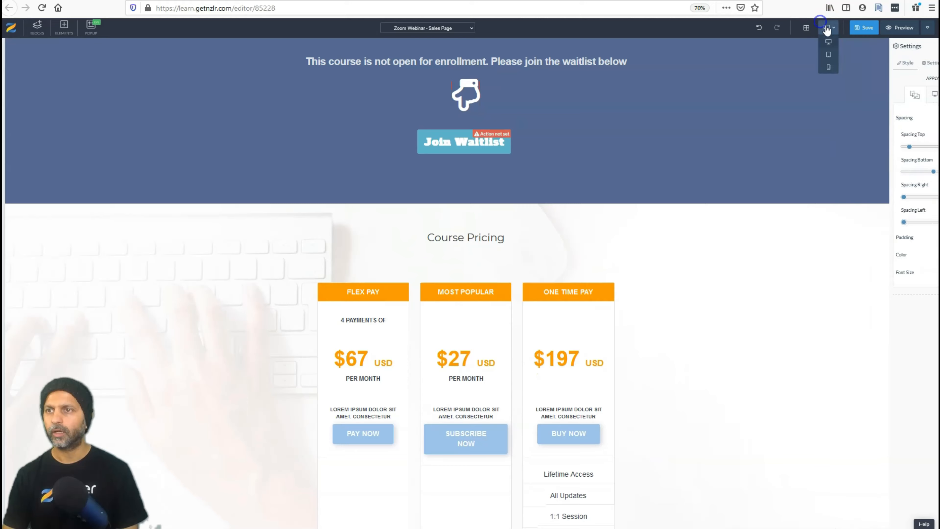
{"action": "left_click", "coordinate": [828, 66]}
{"action": "scroll", "coordinate": [709, 94], "scroll_direction": "up", "scroll_amount": 3}
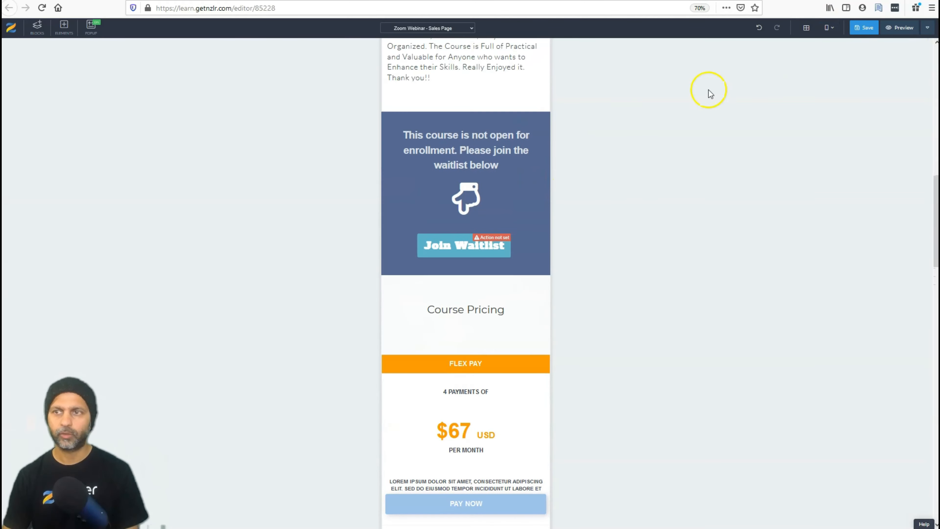
{"action": "left_click", "coordinate": [835, 26]}
{"action": "left_click", "coordinate": [827, 40]}
{"action": "scroll", "coordinate": [473, 175], "scroll_direction": "down", "scroll_amount": 2}
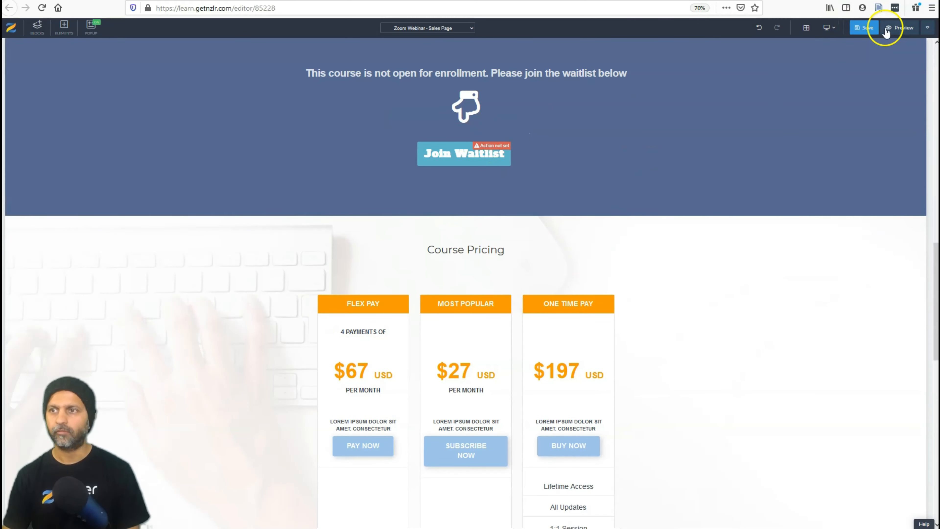
Save the sales page and set the Join Waitlist button's action to Open Popup
{"action": "left_click", "coordinate": [865, 28]}
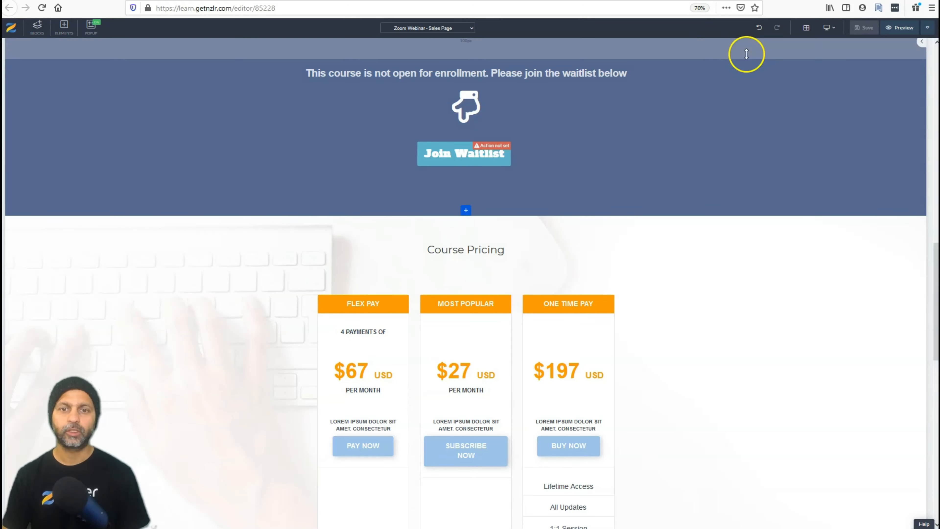
{"action": "left_click", "coordinate": [498, 150]}
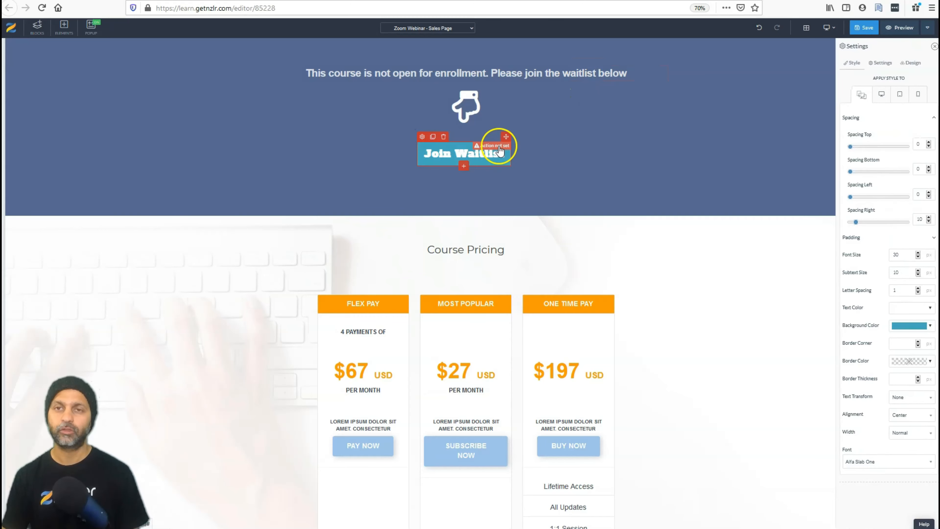
{"action": "left_click", "coordinate": [880, 63]}
{"action": "left_click", "coordinate": [910, 127]}
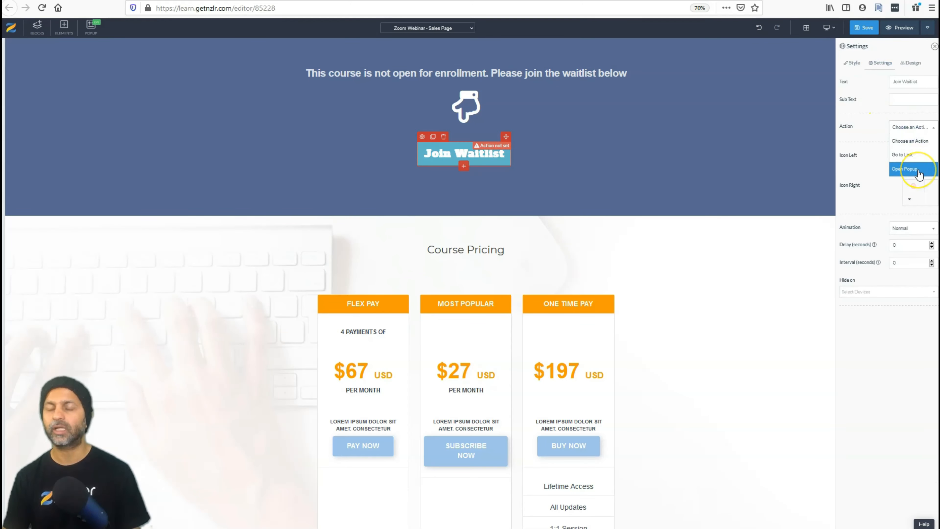
{"action": "left_click", "coordinate": [898, 171]}
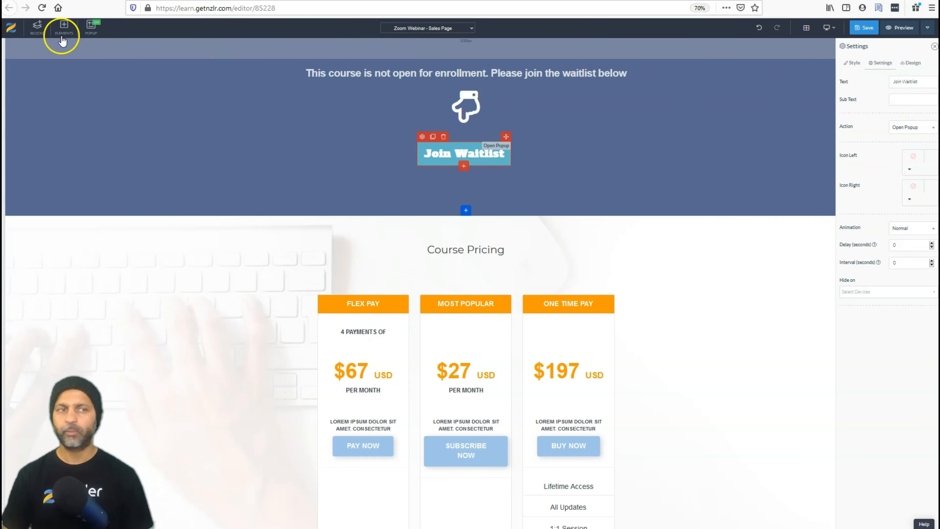
Open the page's popup and its Subscribe button's settings, keeping Submit Form as the action
{"action": "left_click", "coordinate": [91, 28]}
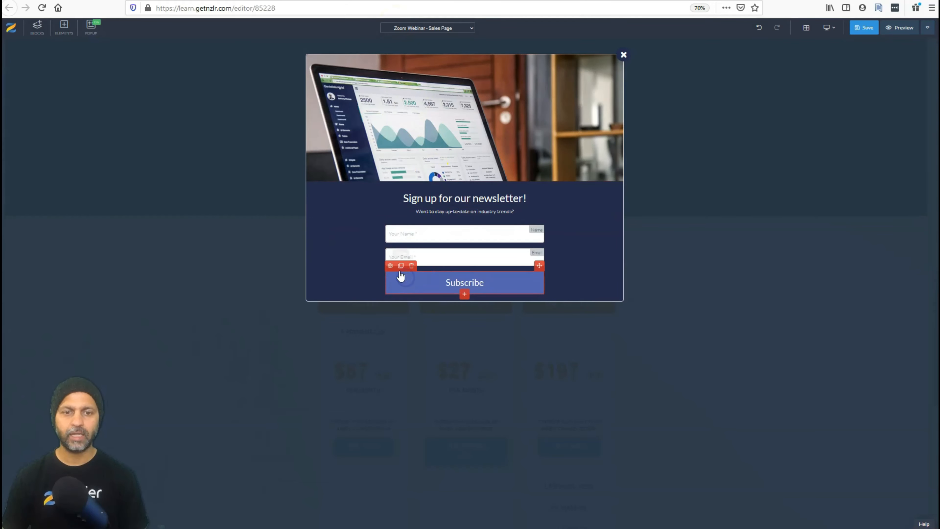
{"action": "left_click", "coordinate": [391, 266]}
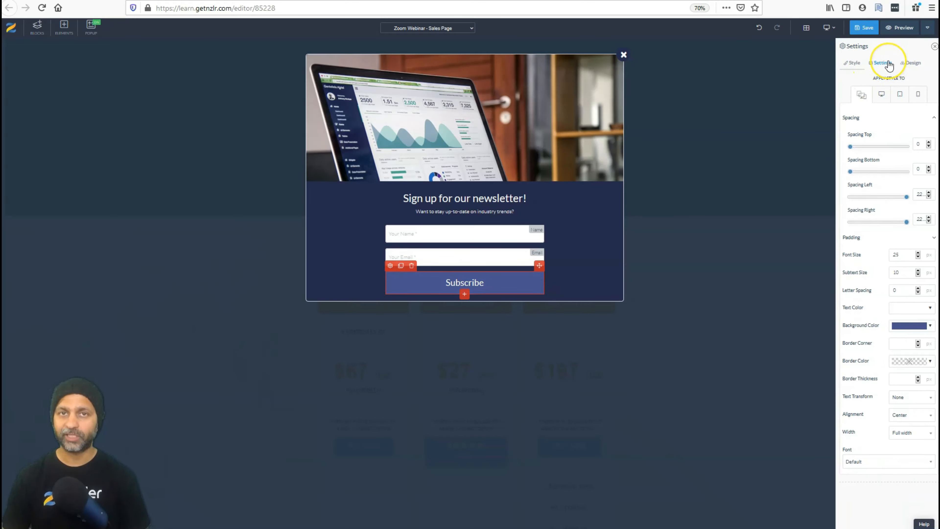
{"action": "left_click", "coordinate": [890, 65]}
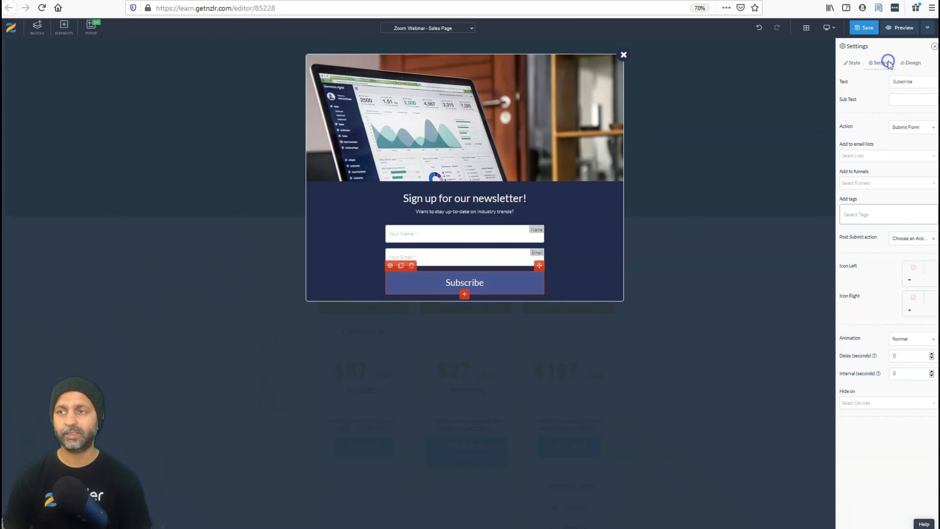
{"action": "left_click", "coordinate": [907, 135]}
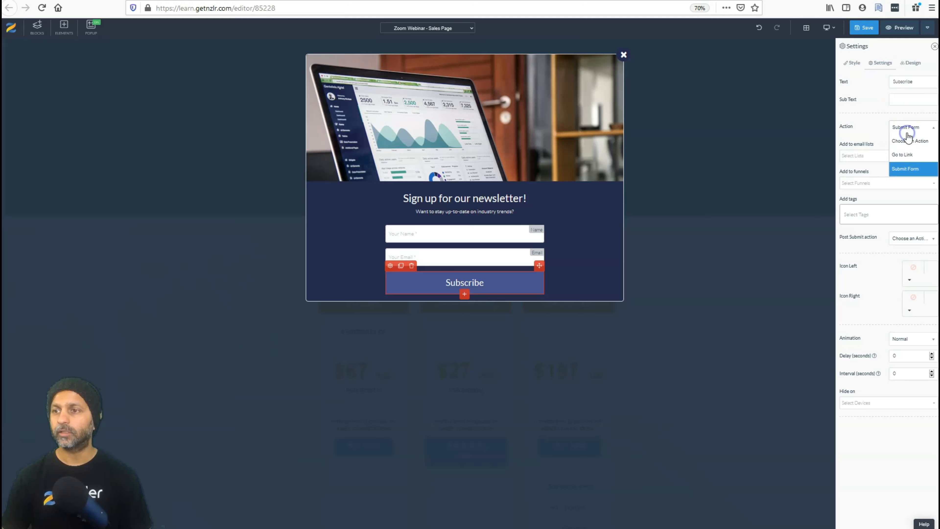
{"action": "left_click", "coordinate": [863, 127]}
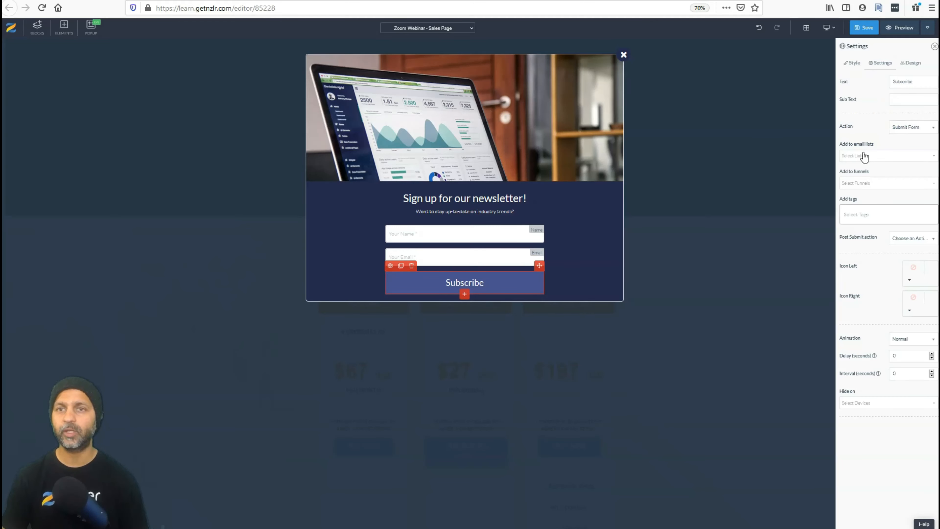
Assign the popup's Subscribe button to the Zapier Test email list and set its post-submit action to Go to Link
{"action": "left_click", "coordinate": [864, 157]}
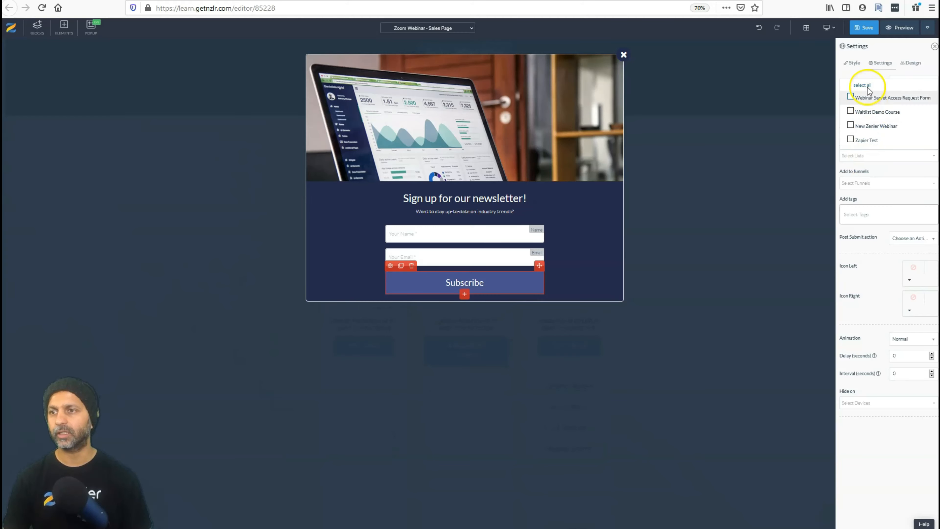
{"action": "left_click", "coordinate": [870, 182]}
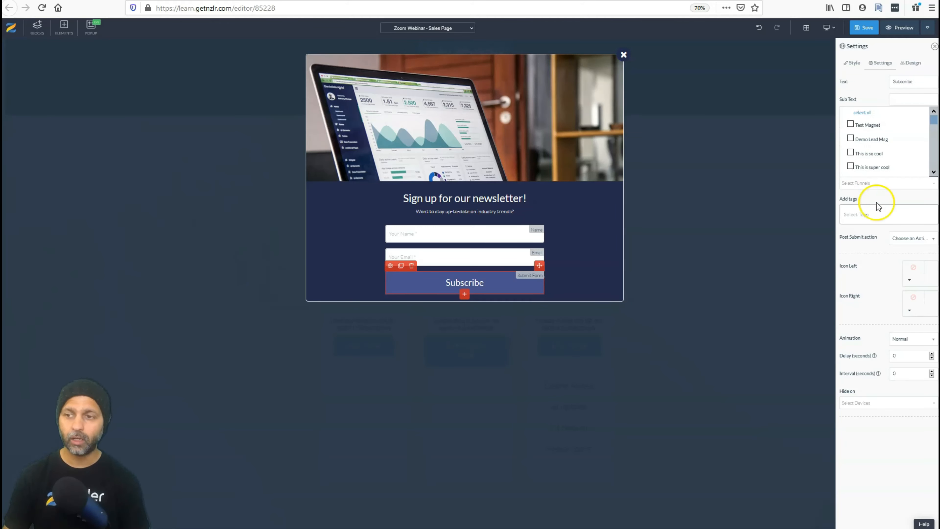
{"action": "left_click", "coordinate": [881, 213]}
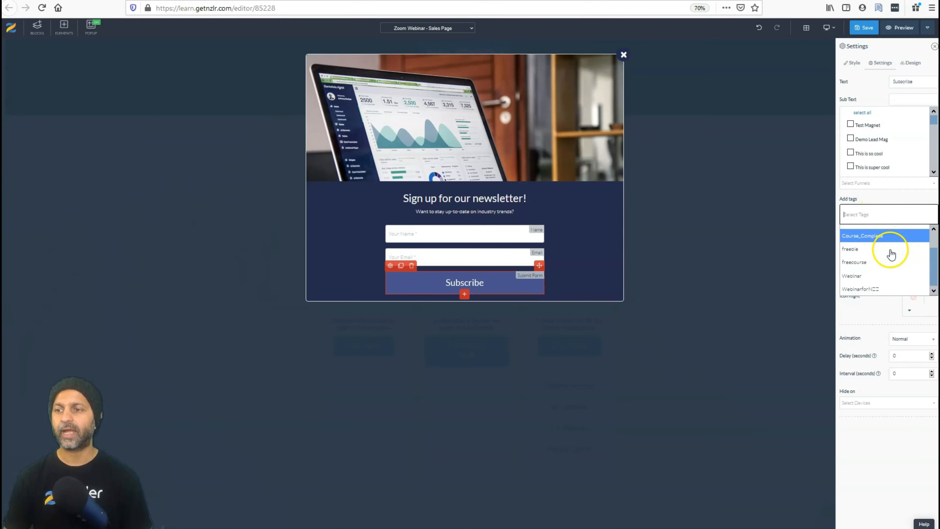
{"action": "left_click", "coordinate": [890, 194]}
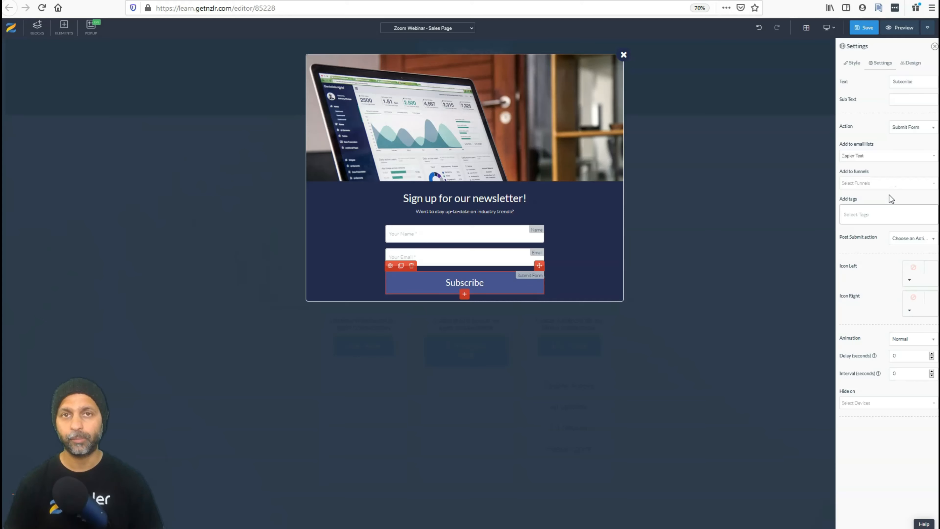
{"action": "left_click", "coordinate": [904, 240]}
{"action": "left_click", "coordinate": [907, 275]}
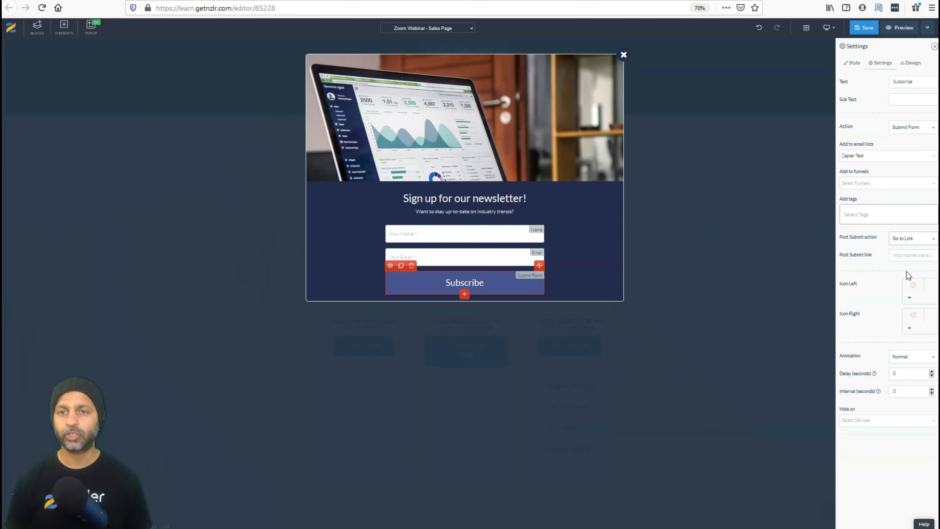
Switch to the Zoom Webinar course's admin page and move the Flex Pay plan below One Time Pay in the pricing plans
{"action": "left_click", "coordinate": [400, 66]}
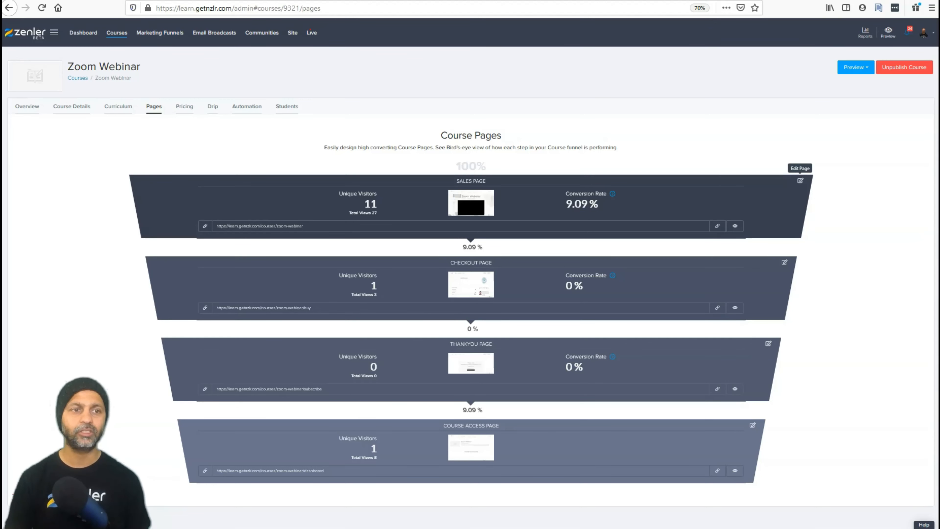
{"action": "left_click", "coordinate": [186, 106]}
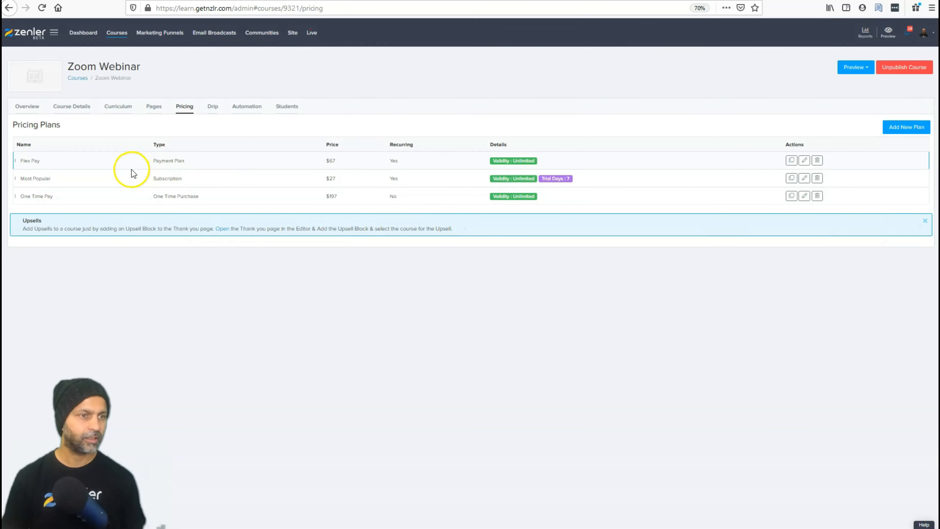
{"action": "left_click_drag", "start_coordinate": [134, 174], "coordinate": [134, 206]}
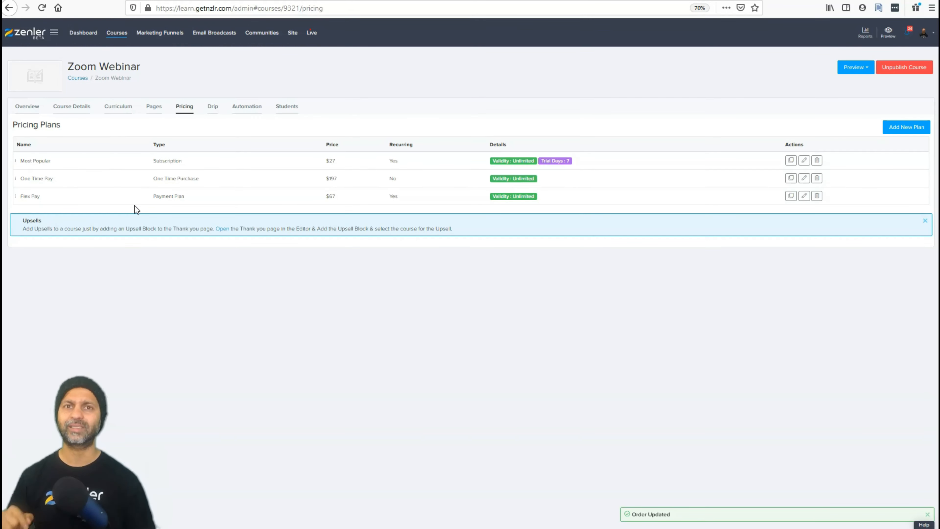